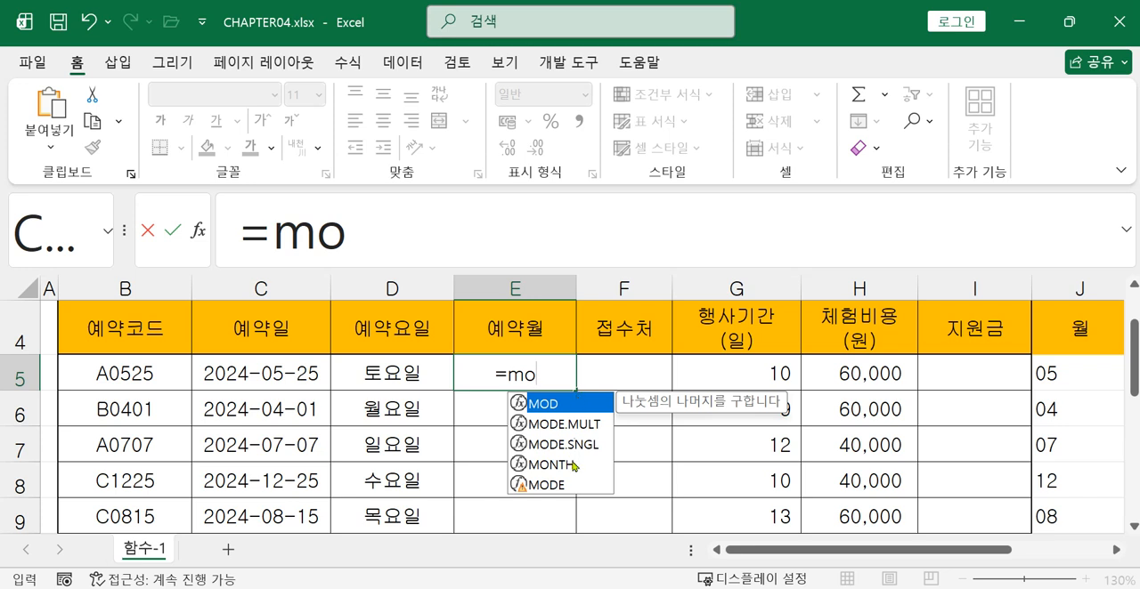
Complete the formula in cell E5 as =MONTH(C5) to extract the month from the first reservation date
double_click(573, 465)
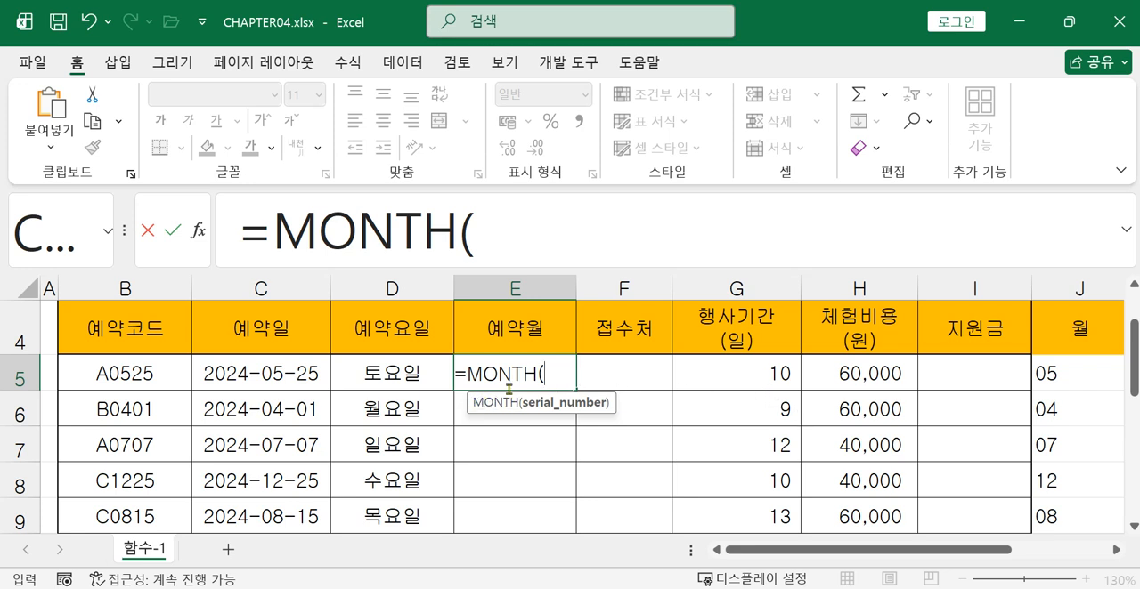
left_click(312, 380)
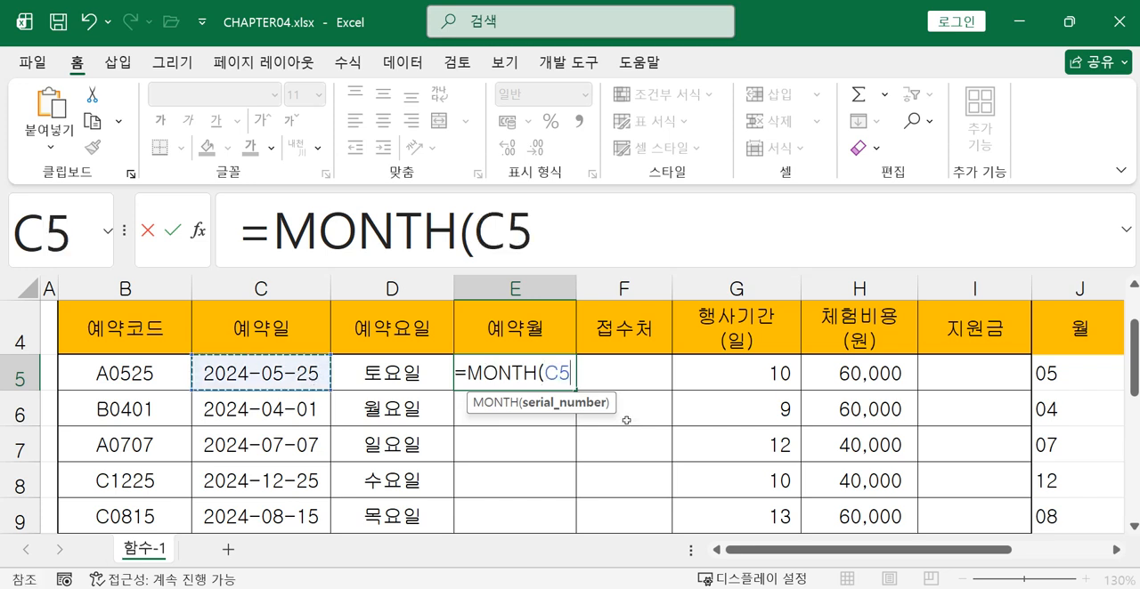
type(")")
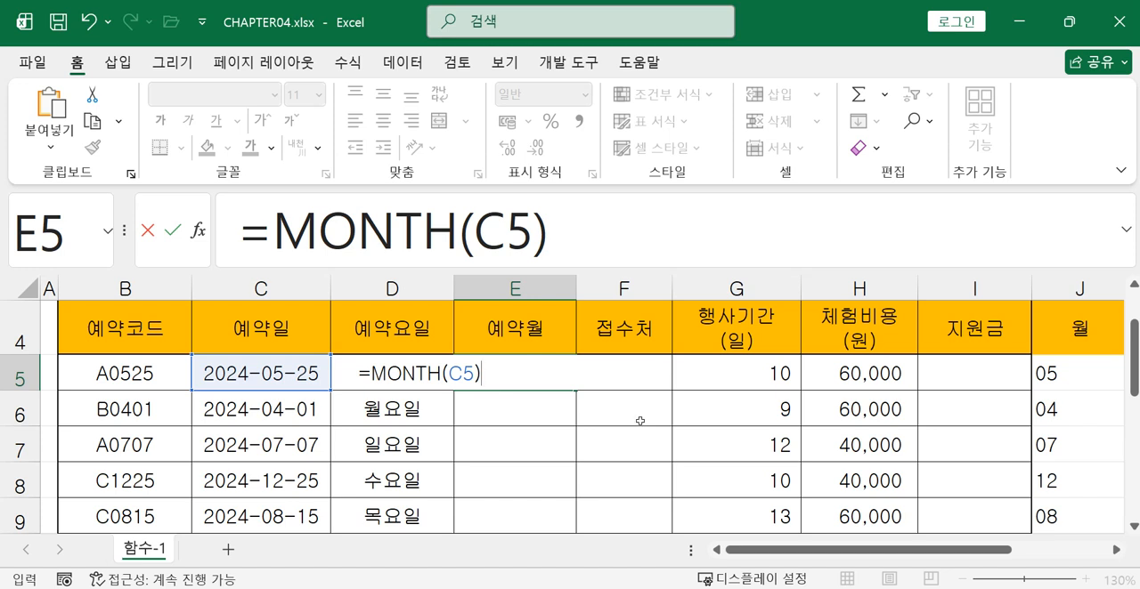
key("Return")
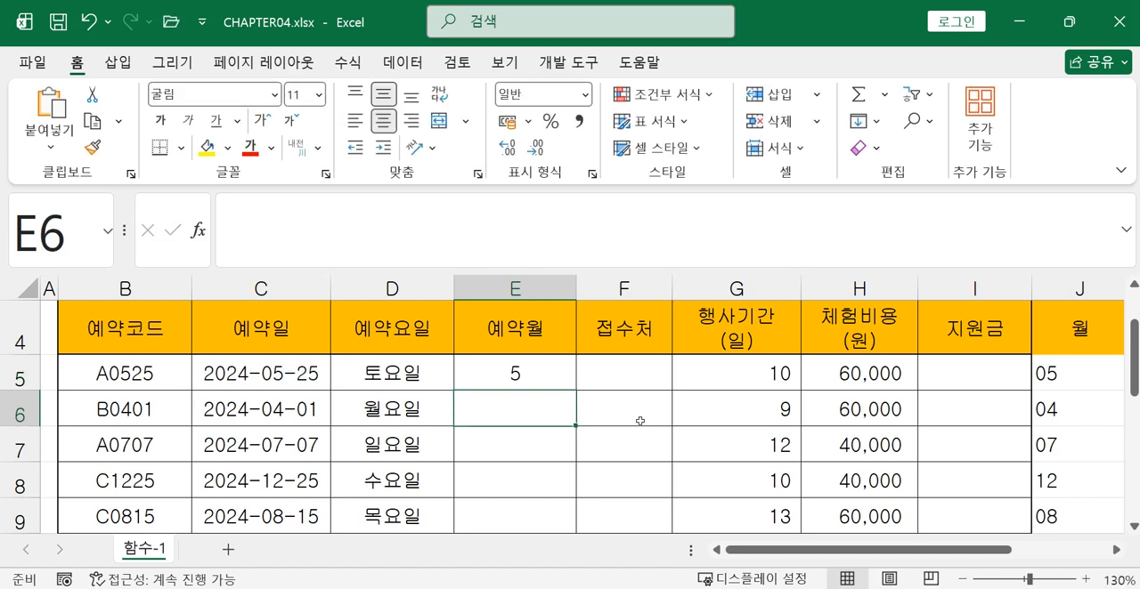
left_click(522, 381)
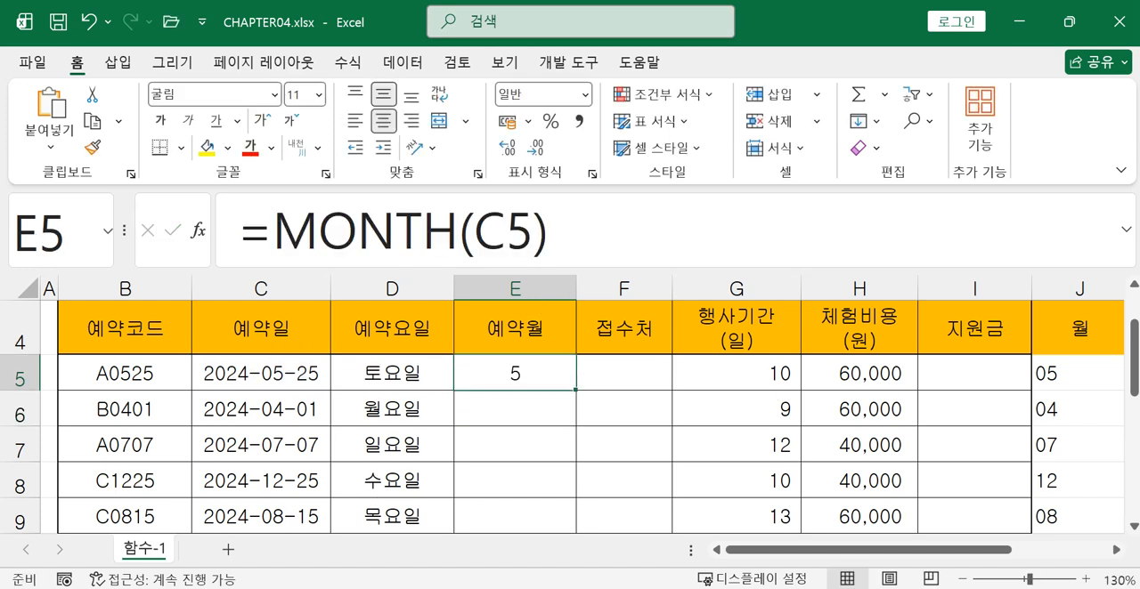
left_click(285, 380)
left_click(488, 371)
Enter =MONTH(C6) in cell E6 to extract the month of the second reservation date
left_click(489, 406)
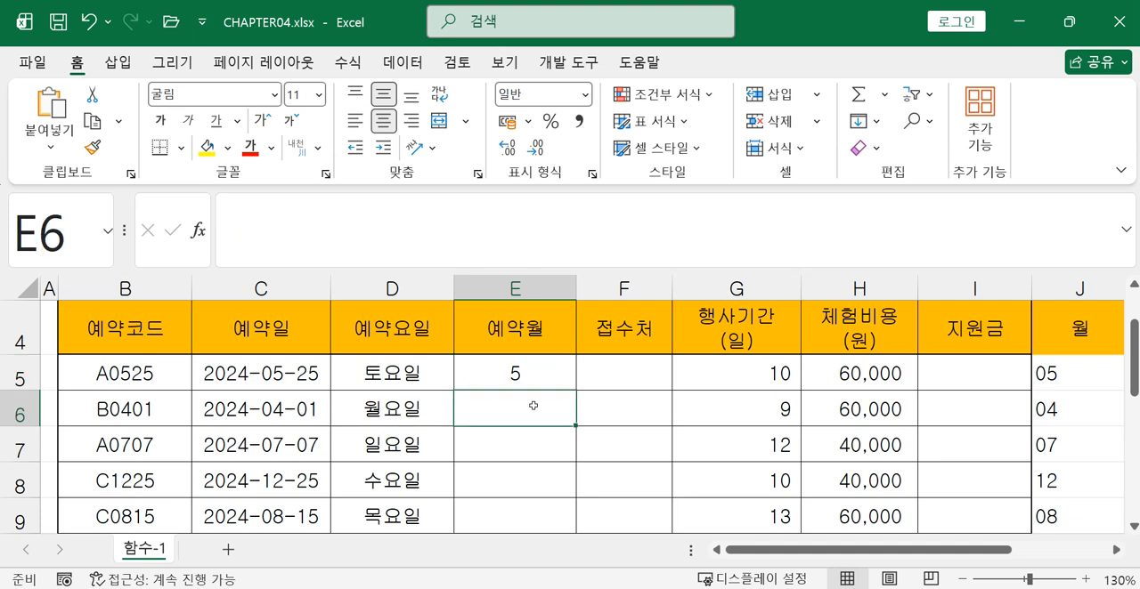
type("=")
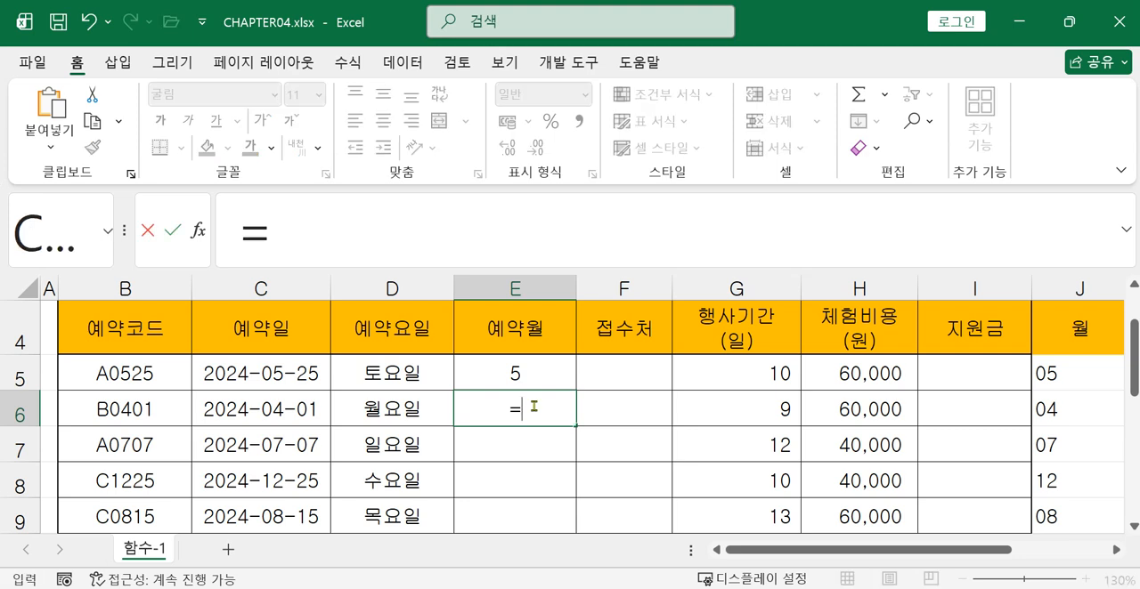
type("mo")
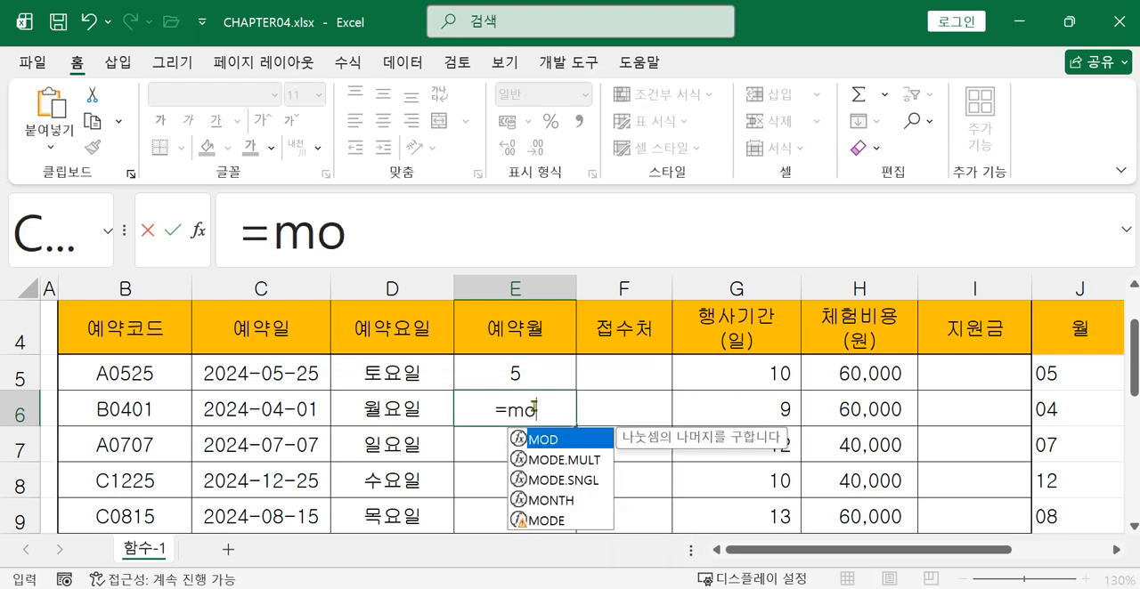
double_click(551, 499)
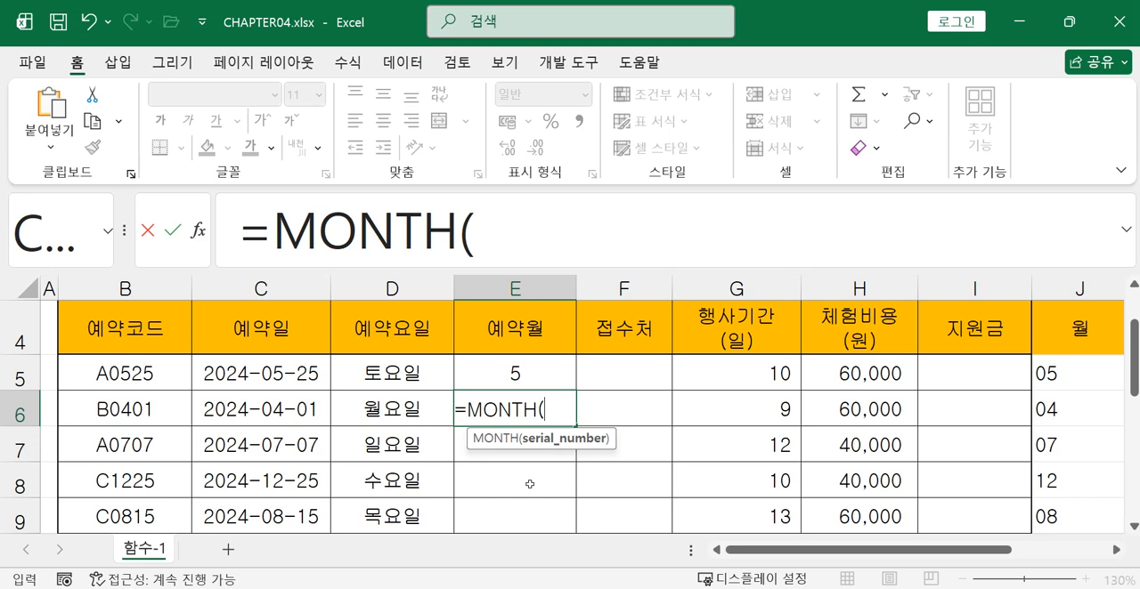
left_click(311, 416)
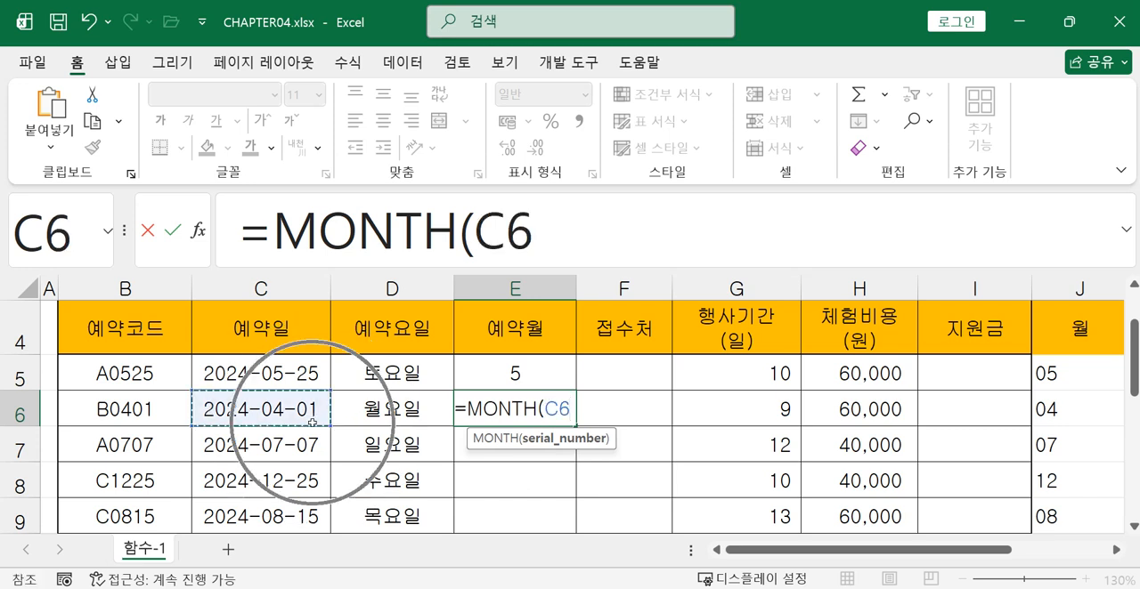
type(")")
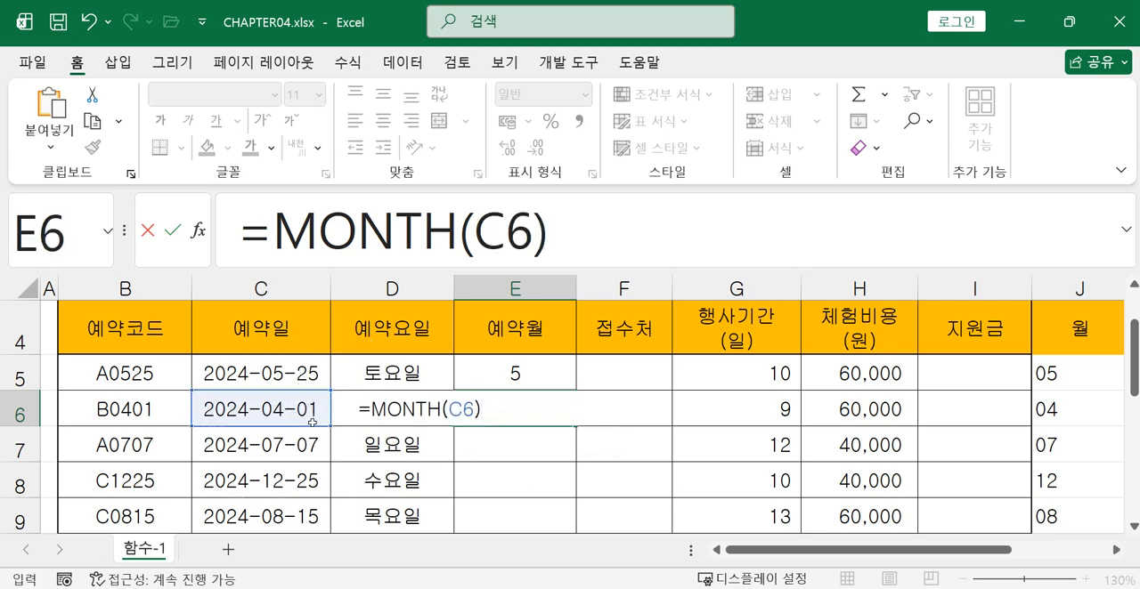
key("Return")
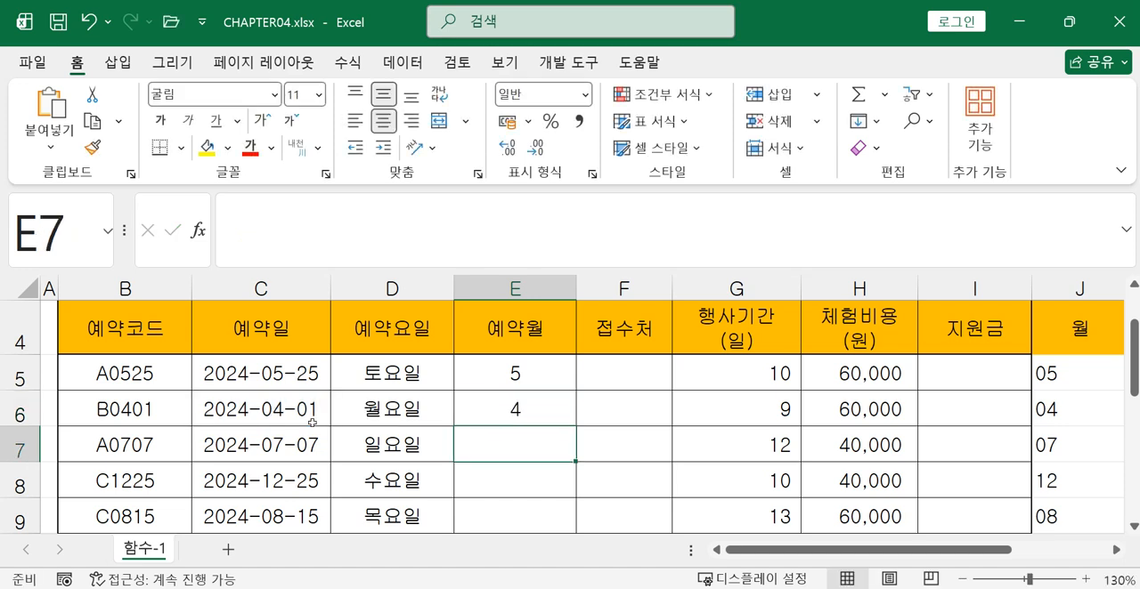
left_click(513, 423)
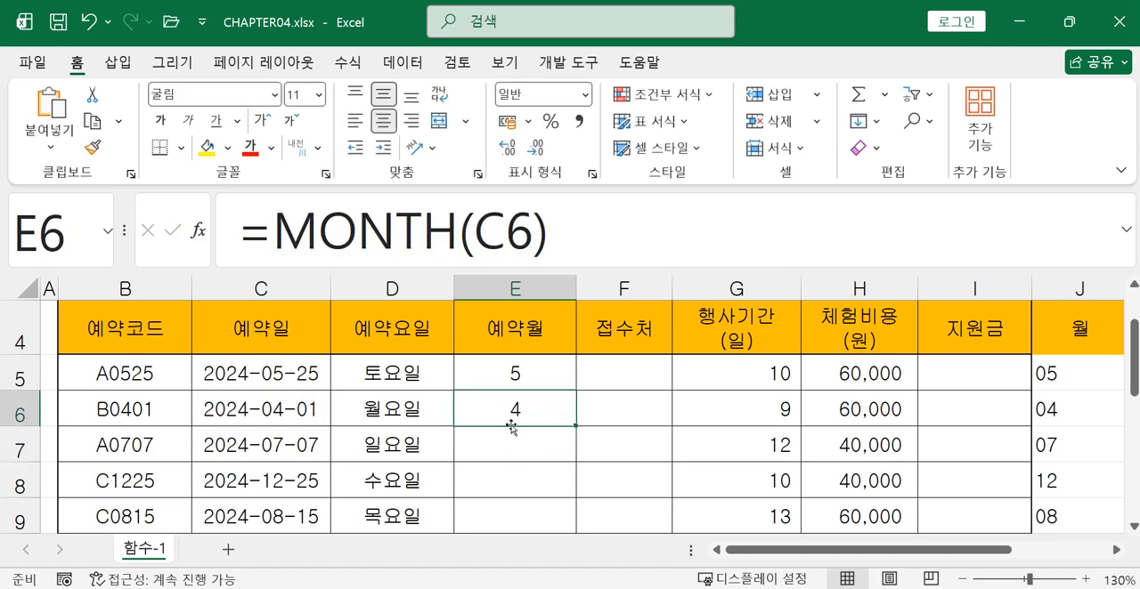
Append &"월" to the formula in E5, making it =MONTH(C5)&"월"
left_click(545, 375)
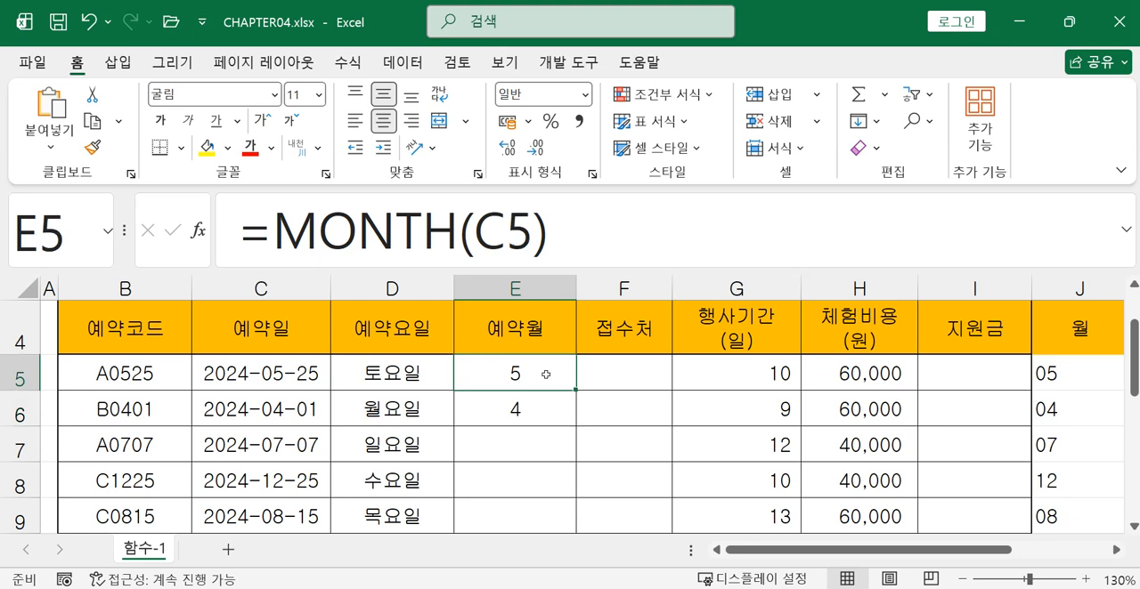
left_click(581, 238)
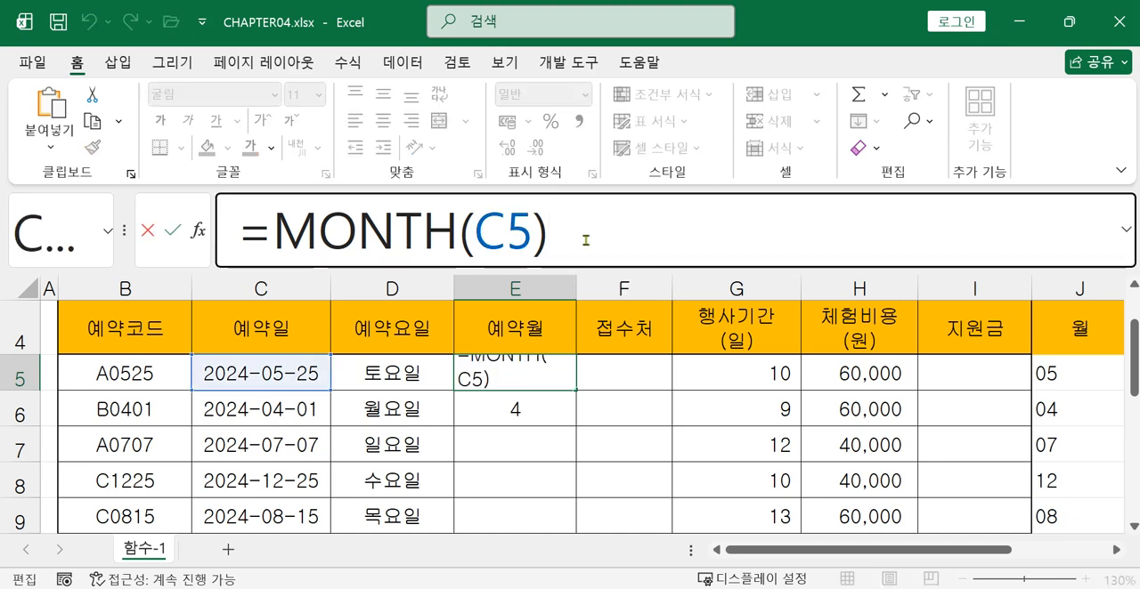
type("&")
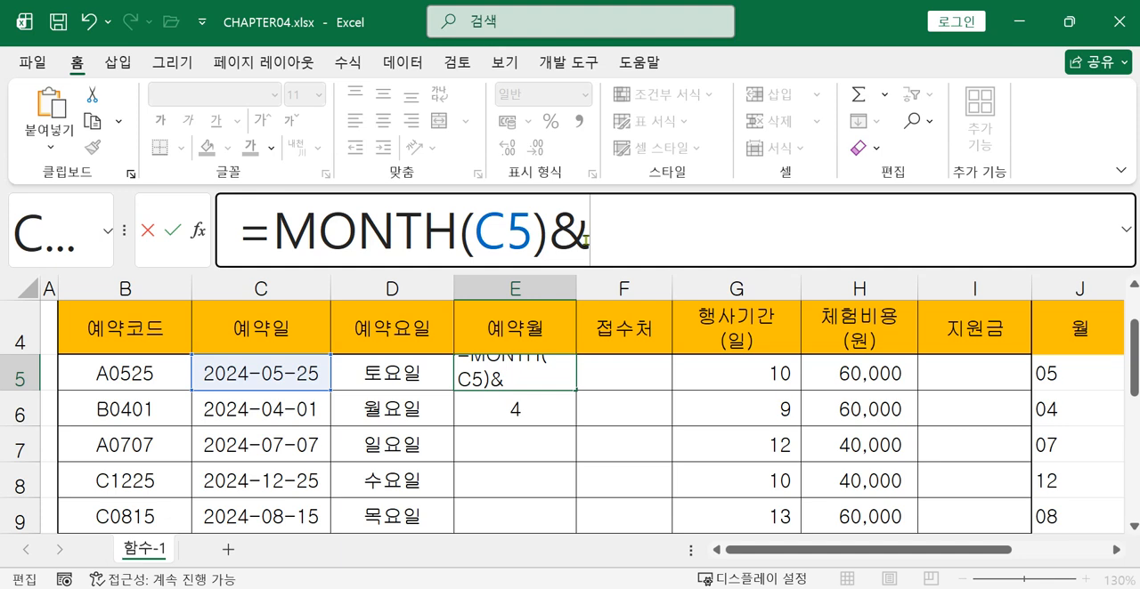
type("\"dn")
key("BackSpace")
key("BackSpace")
type("월")
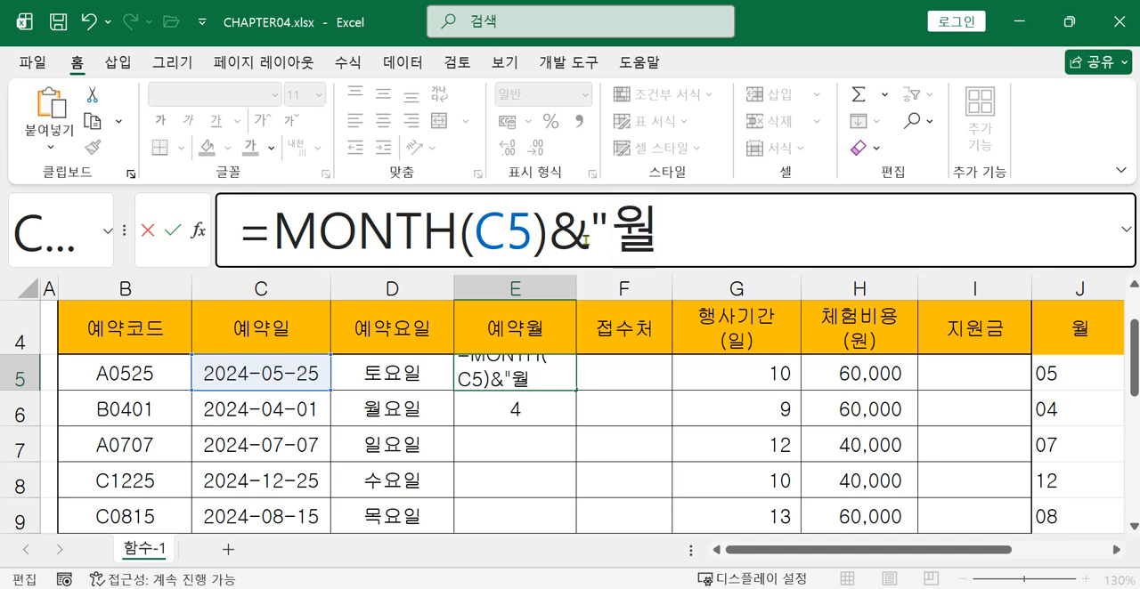
type("\"")
key("Return")
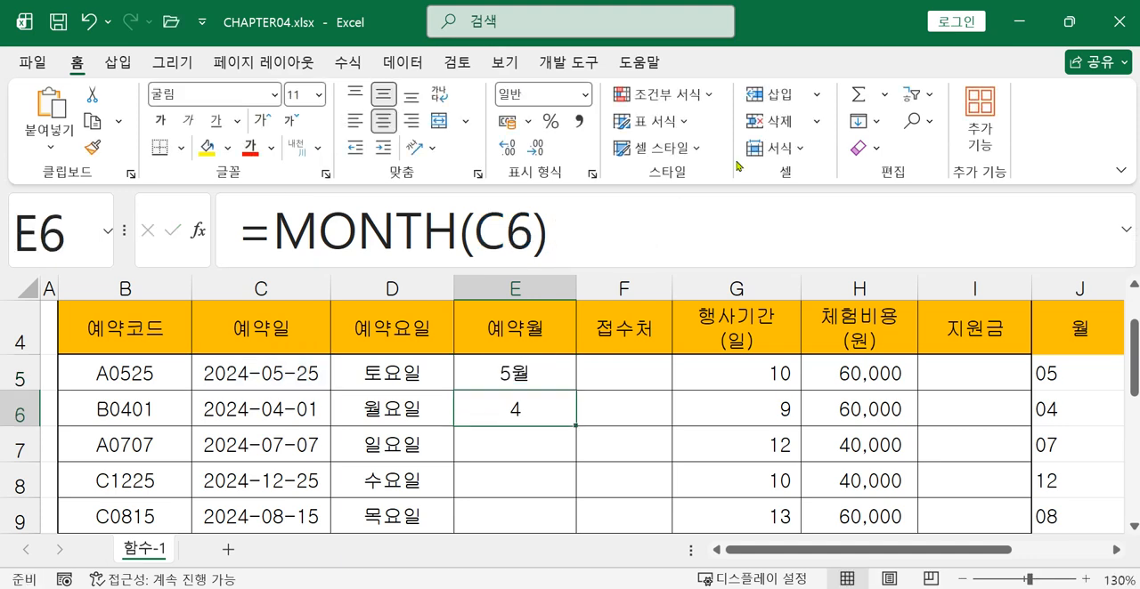
left_click(540, 365)
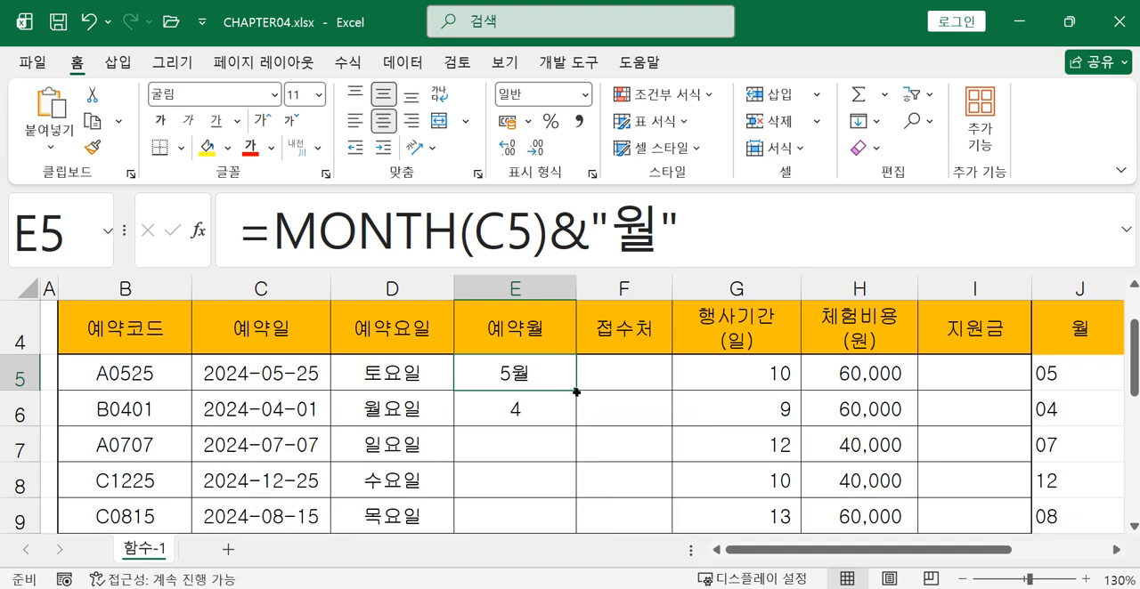
Append &"월" to the formula in E6, making it =MONTH(C6)&"월"
left_click(527, 411)
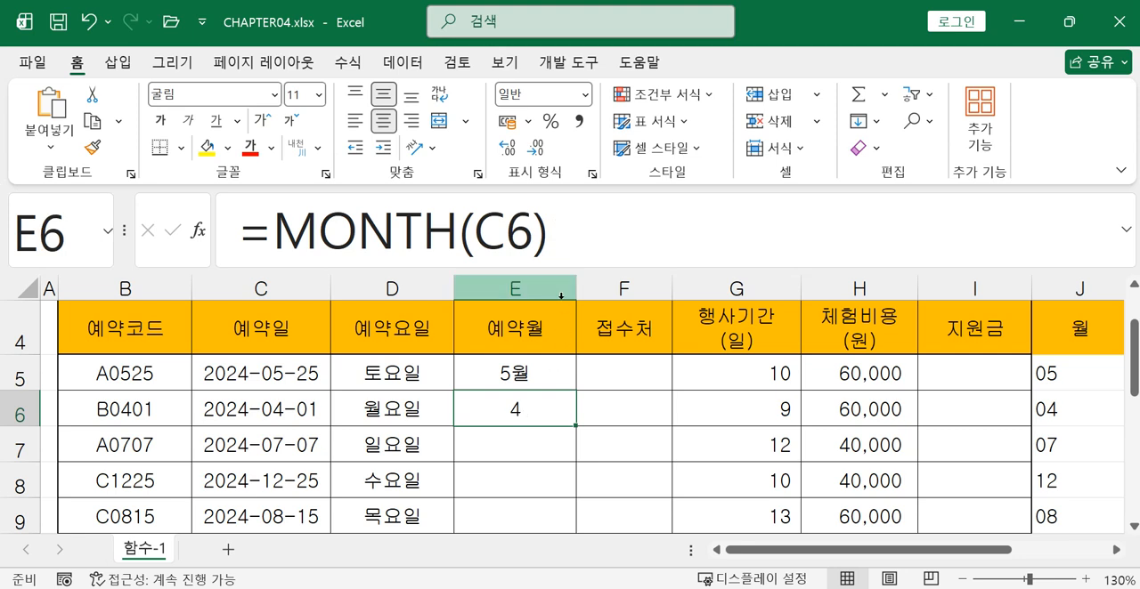
left_click(575, 239)
type("&")
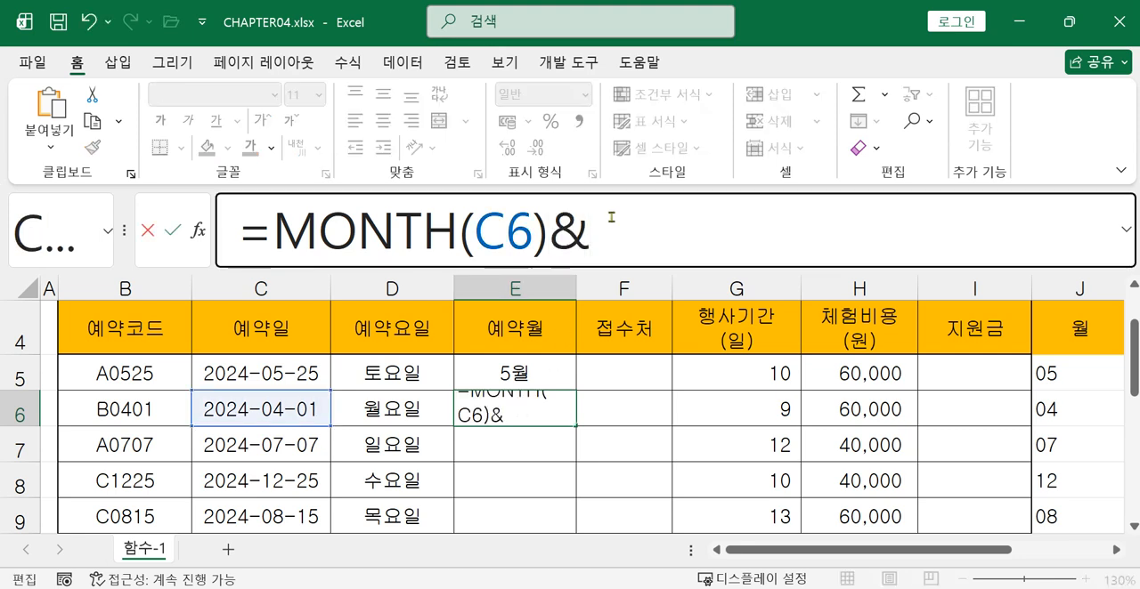
type("\"월")
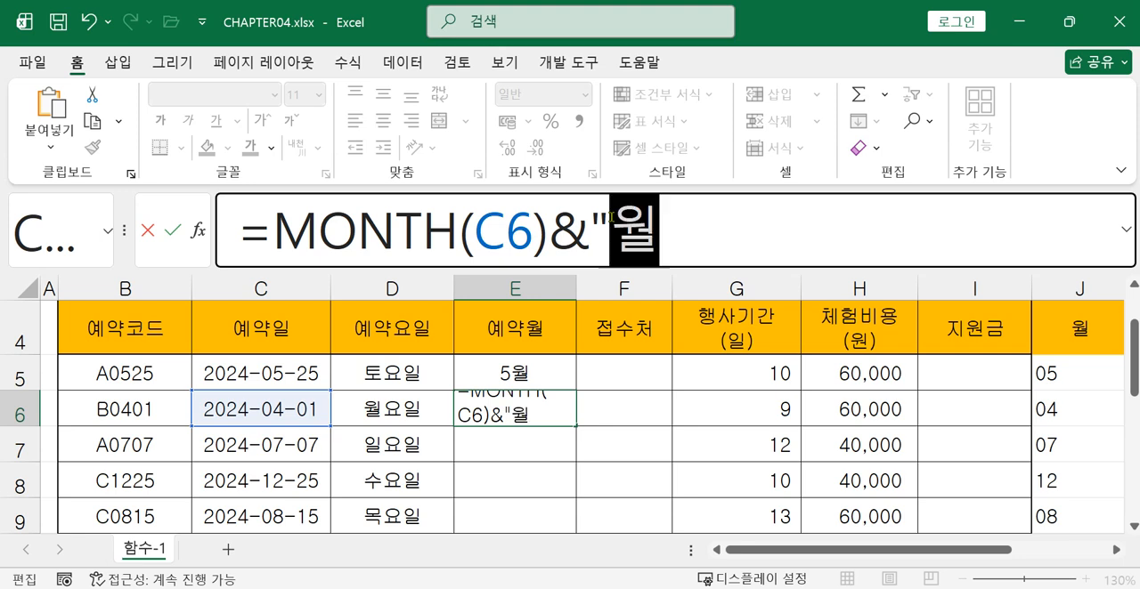
type("\"")
key("Return")
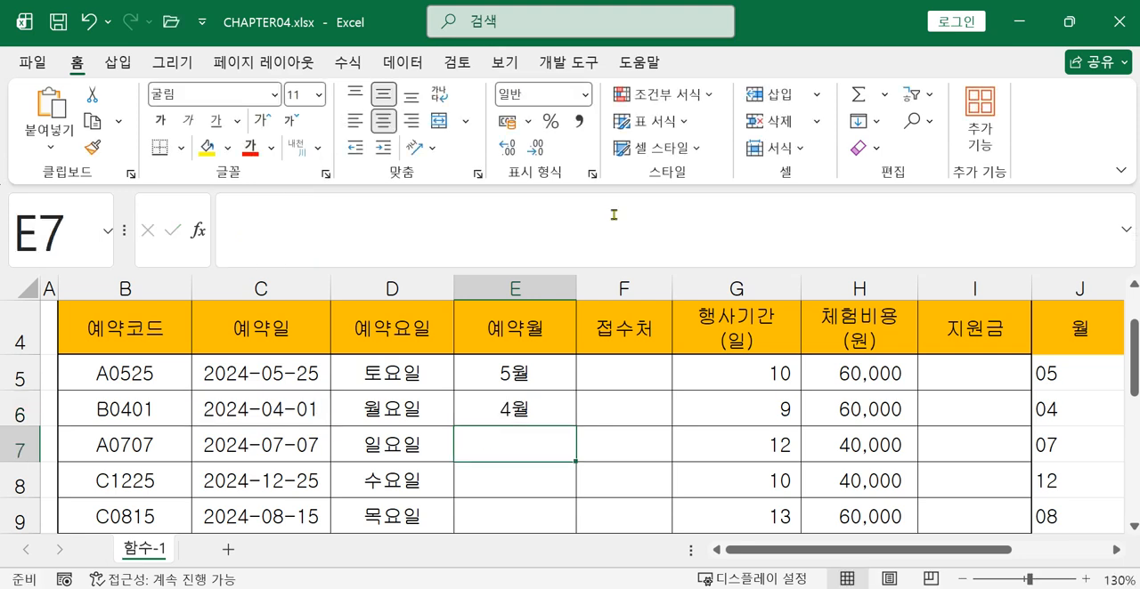
Fill the month formula from E6 down through E12 in the 예약월 column
left_click(532, 410)
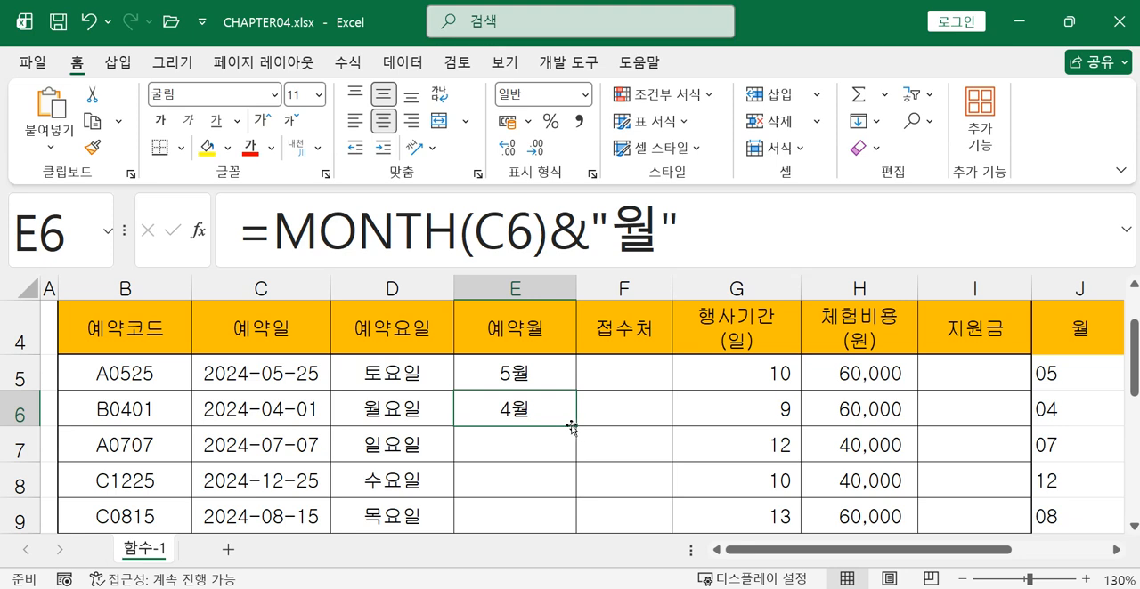
left_click_drag(576, 428, 554, 485)
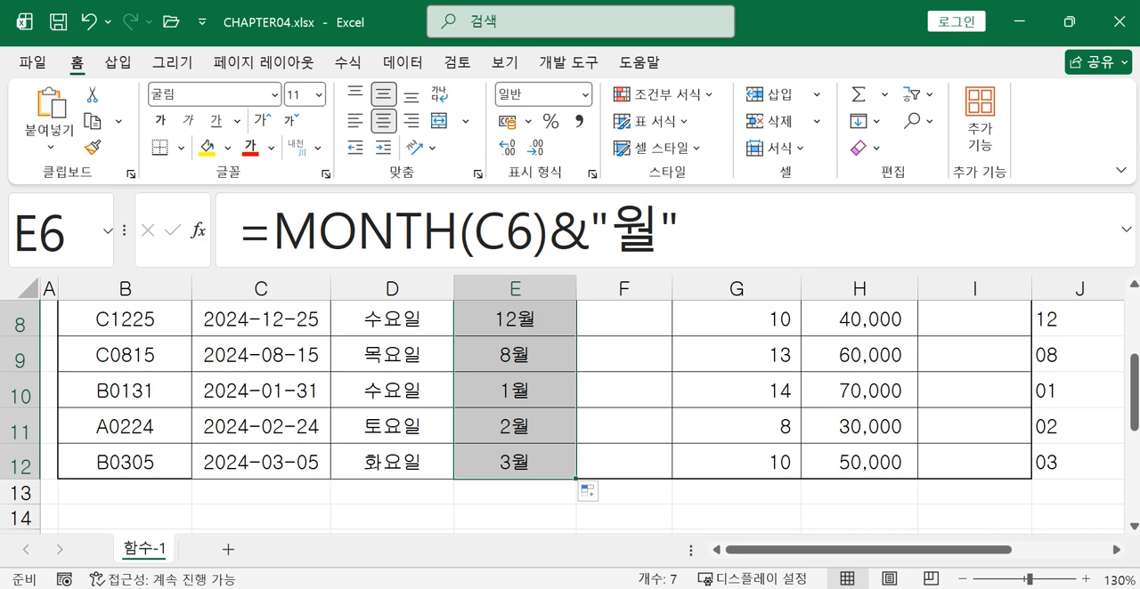
key("alt+Tab")
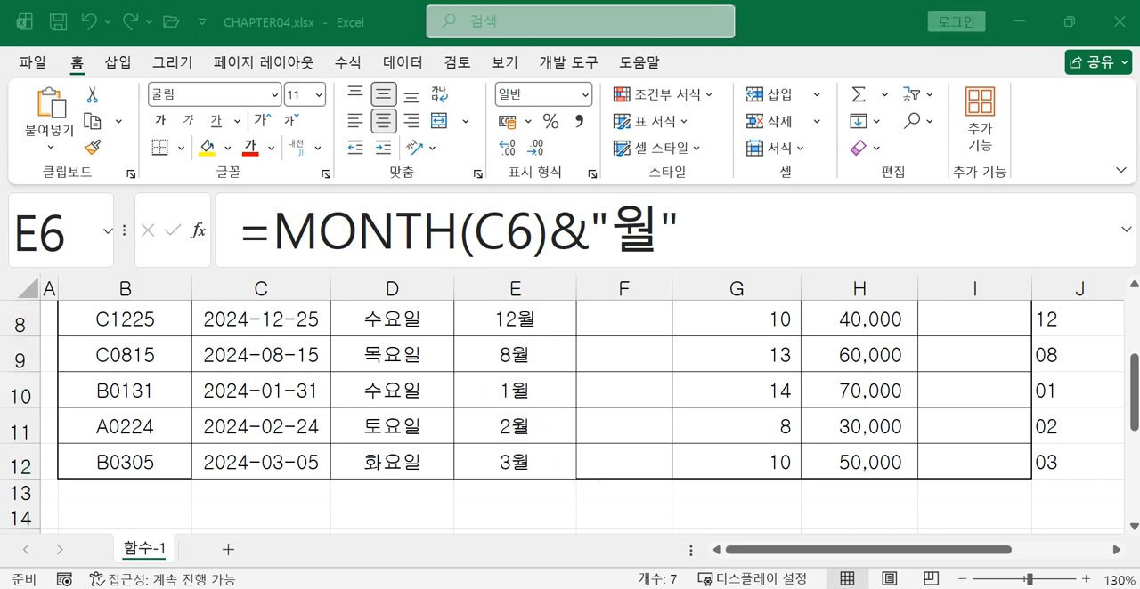
left_click(973, 551)
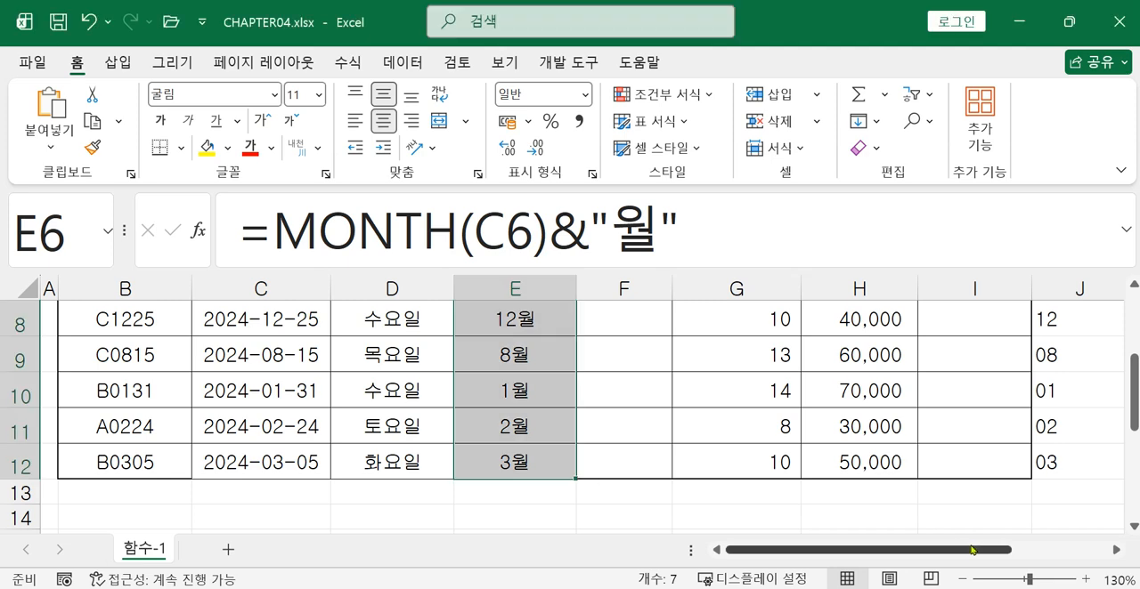
Enter =YEAR(L5) in cell M5, beside the 예약일 column, to extract the year of the first reservation date
left_click_drag(992, 556, 1109, 556)
scroll(1111, 556, "up", 2)
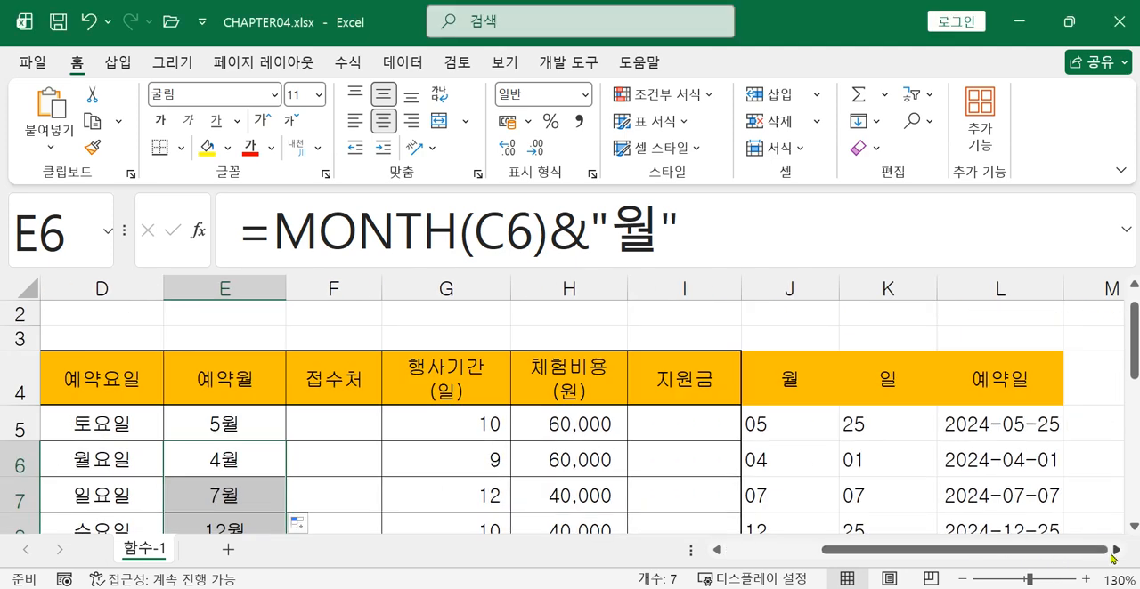
left_click(1117, 554)
left_click(1118, 554)
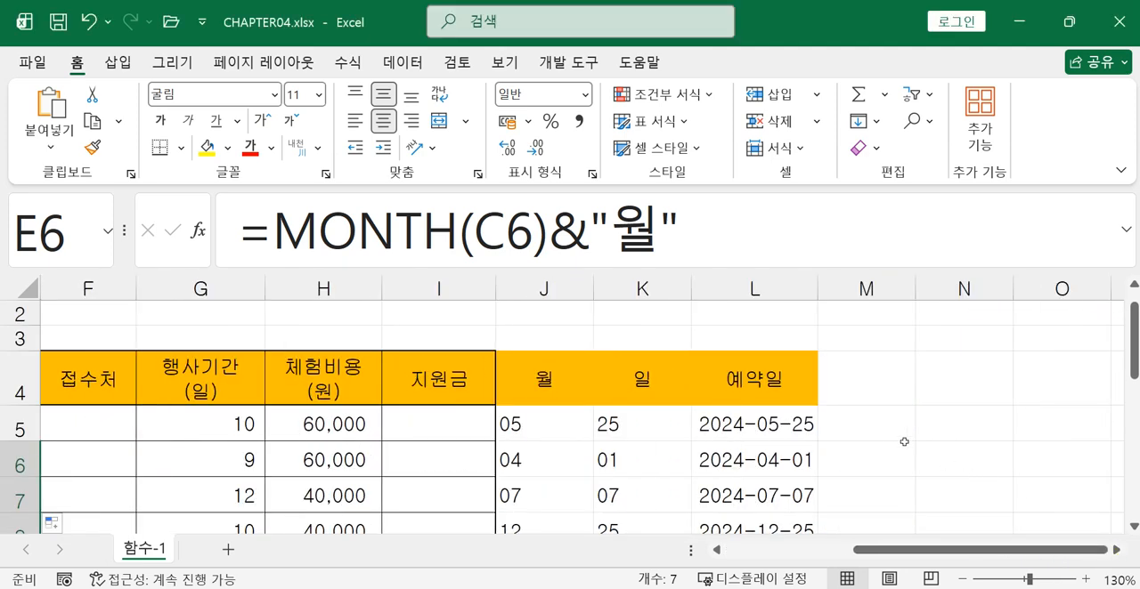
left_click(872, 425)
left_click(558, 431)
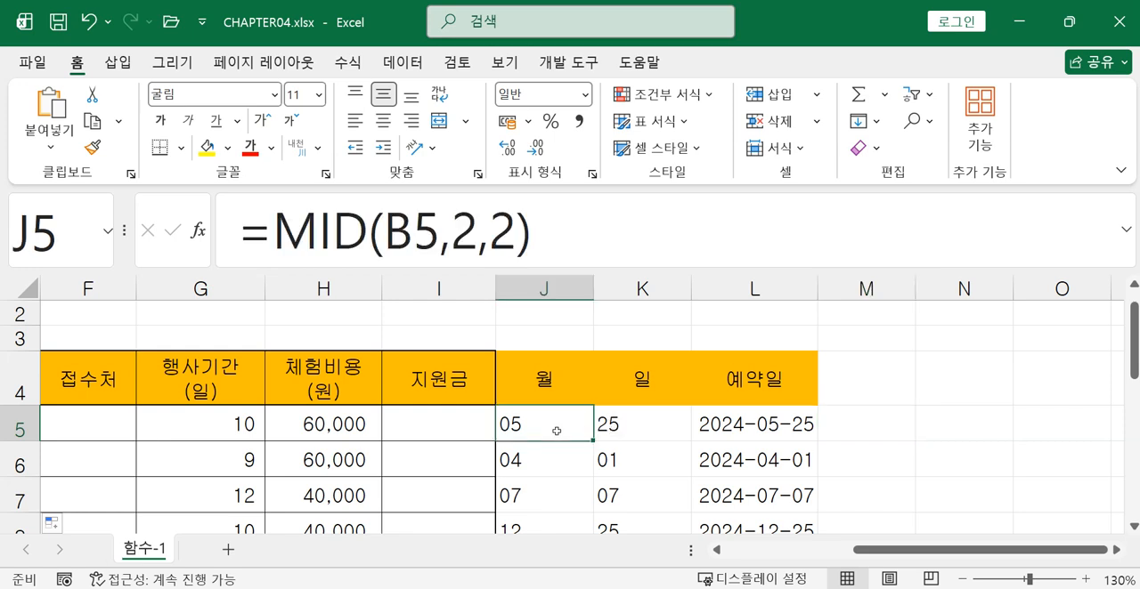
left_click(861, 434)
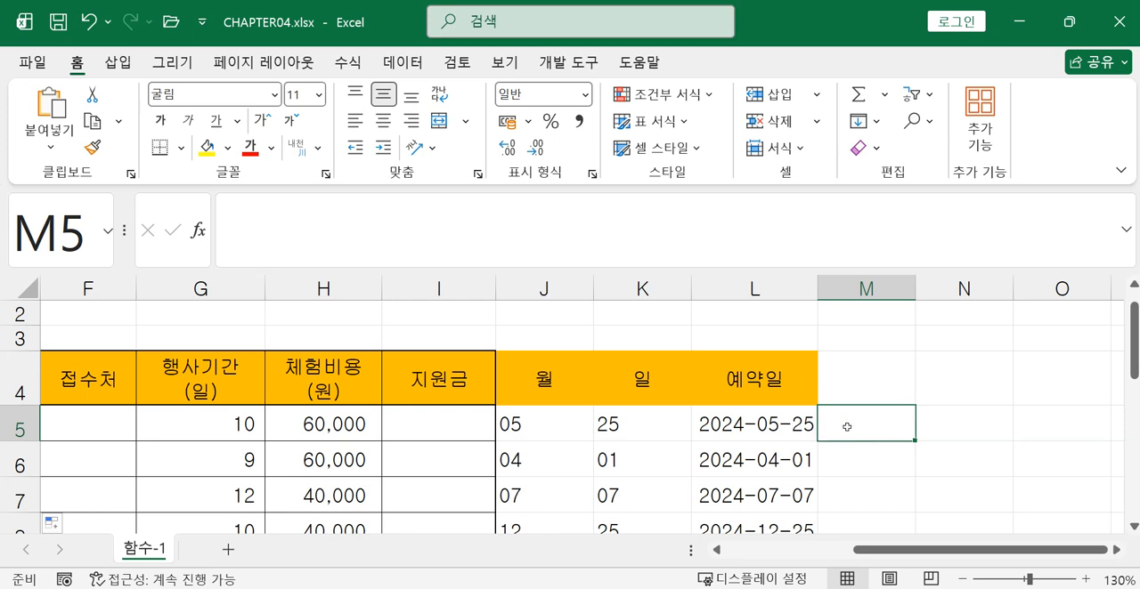
type("=")
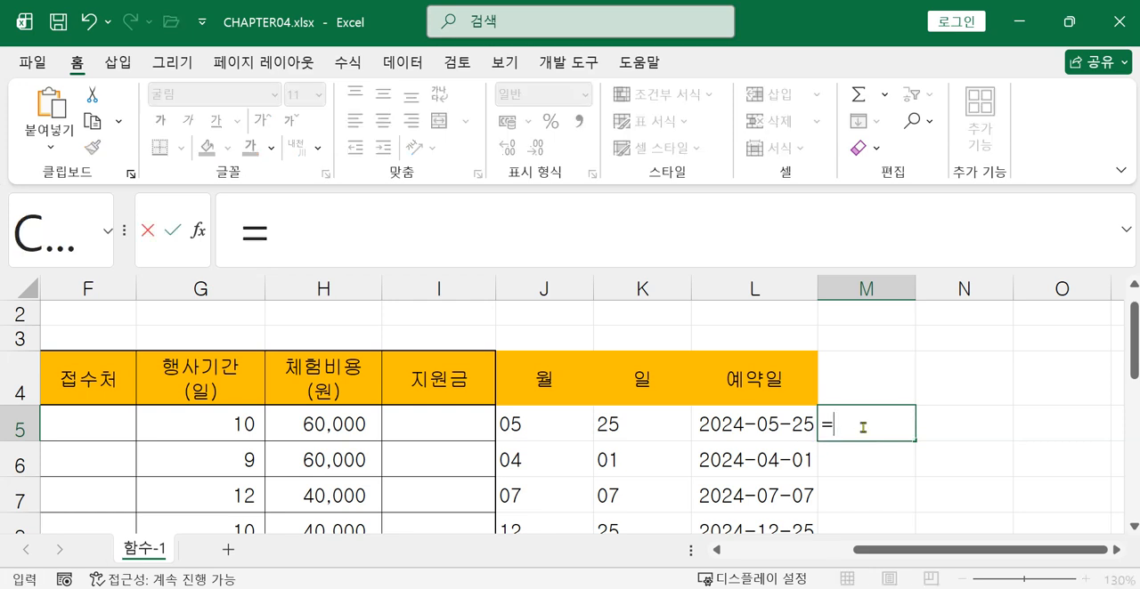
type("ㅛ")
key("BackSpace")
key("Hangul")
type("y")
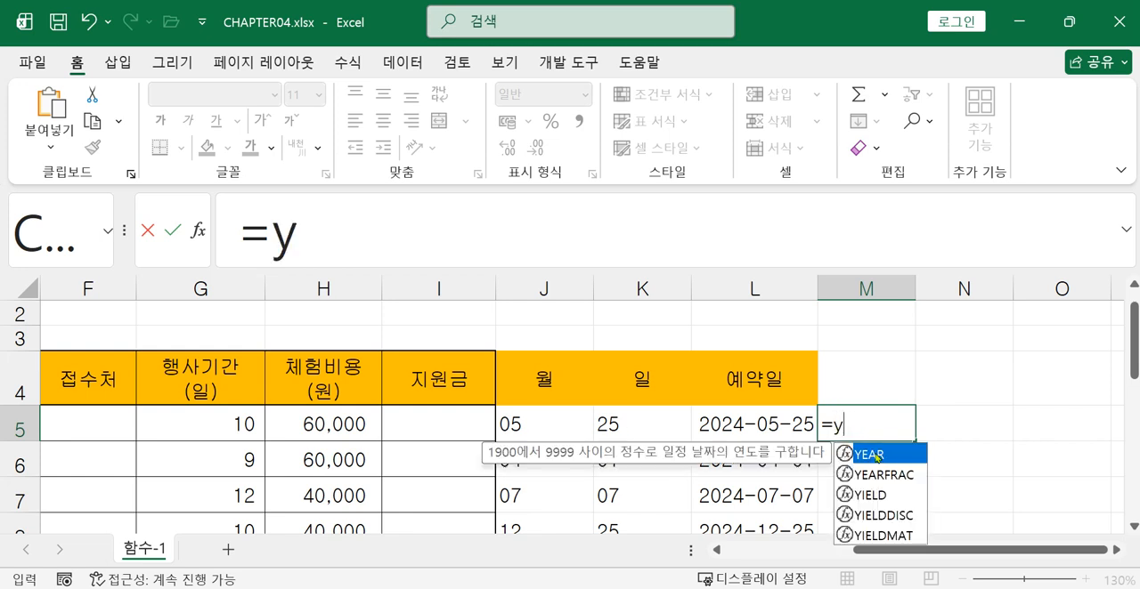
double_click(877, 456)
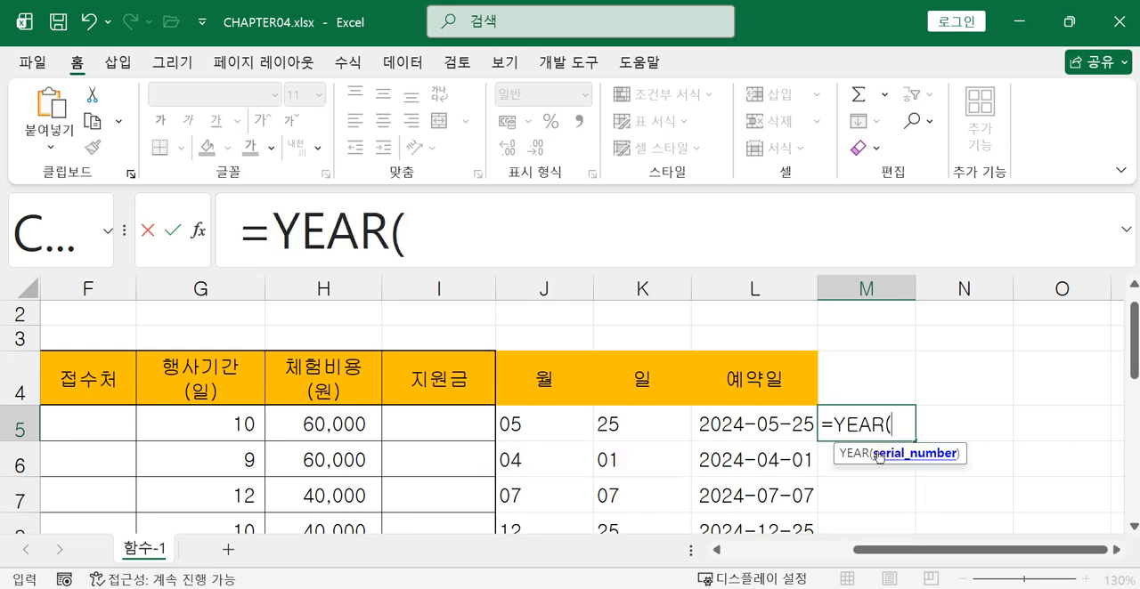
left_click(787, 427)
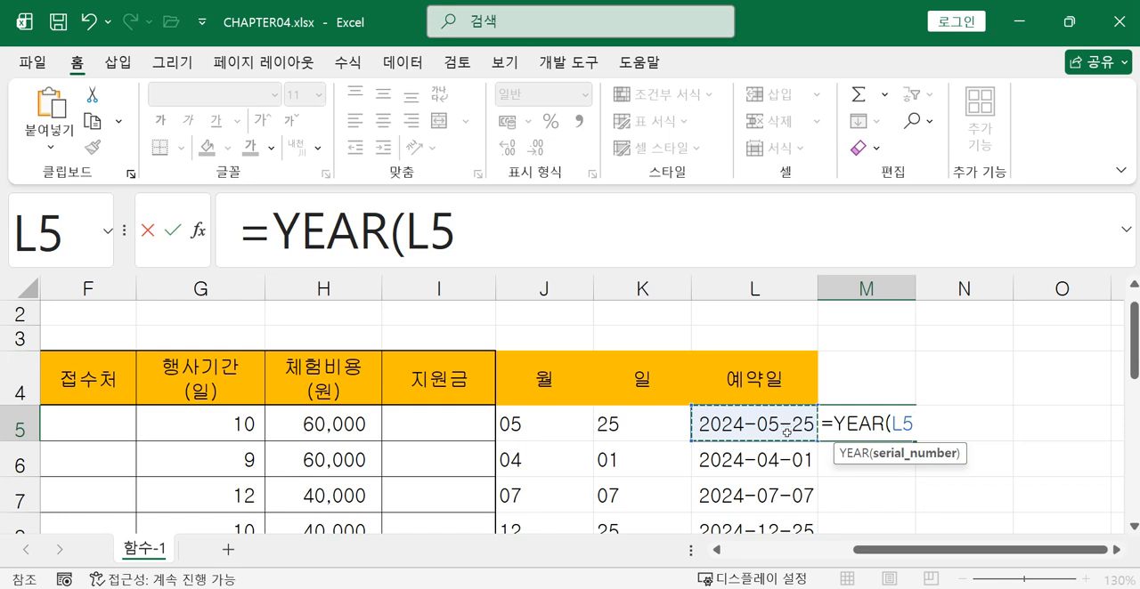
type(")")
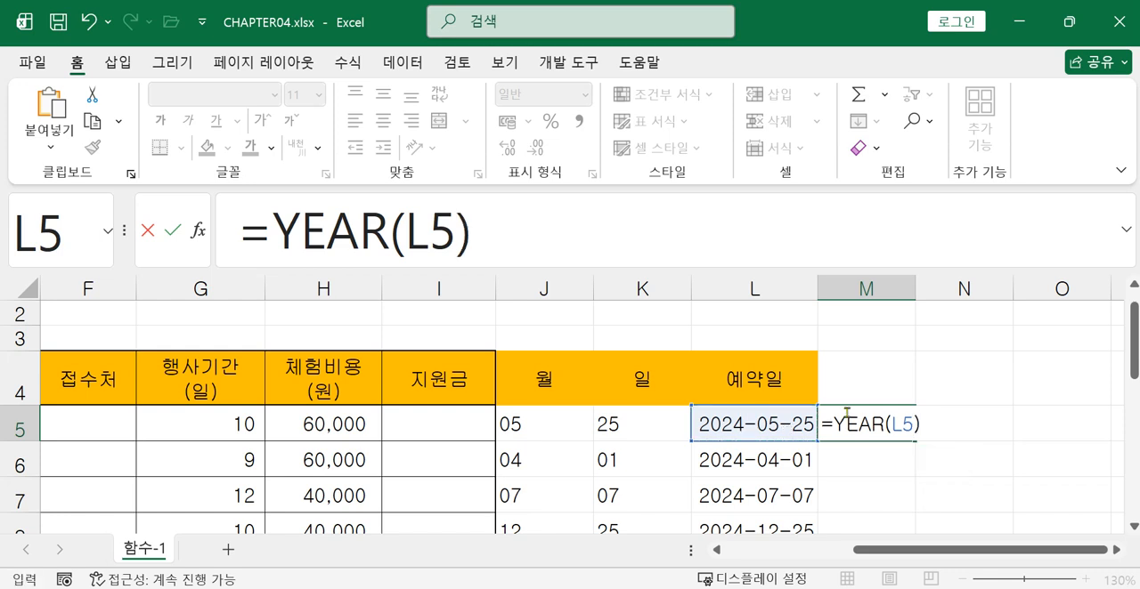
key("Return")
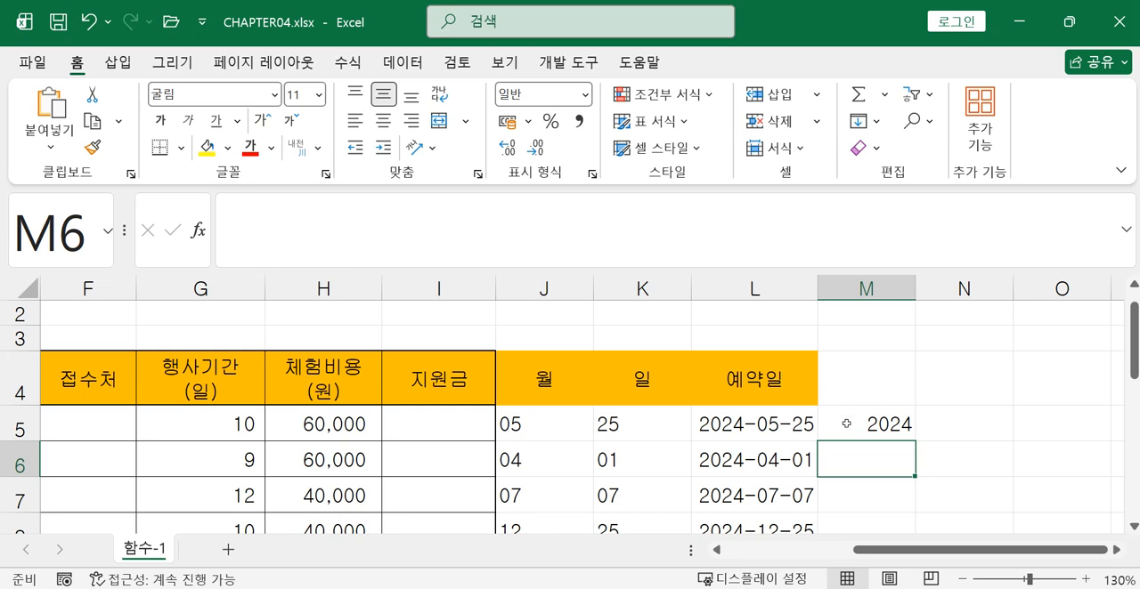
Enter =MONTH(L5) in cell N5 to extract the month of the same reservation date
left_click(885, 429)
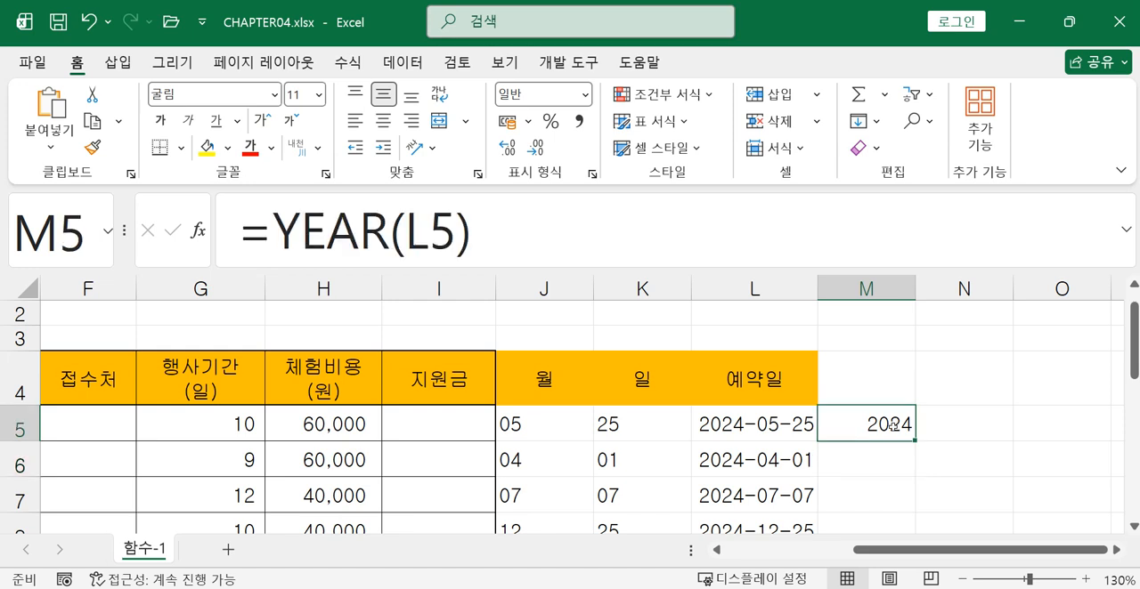
left_click(877, 380)
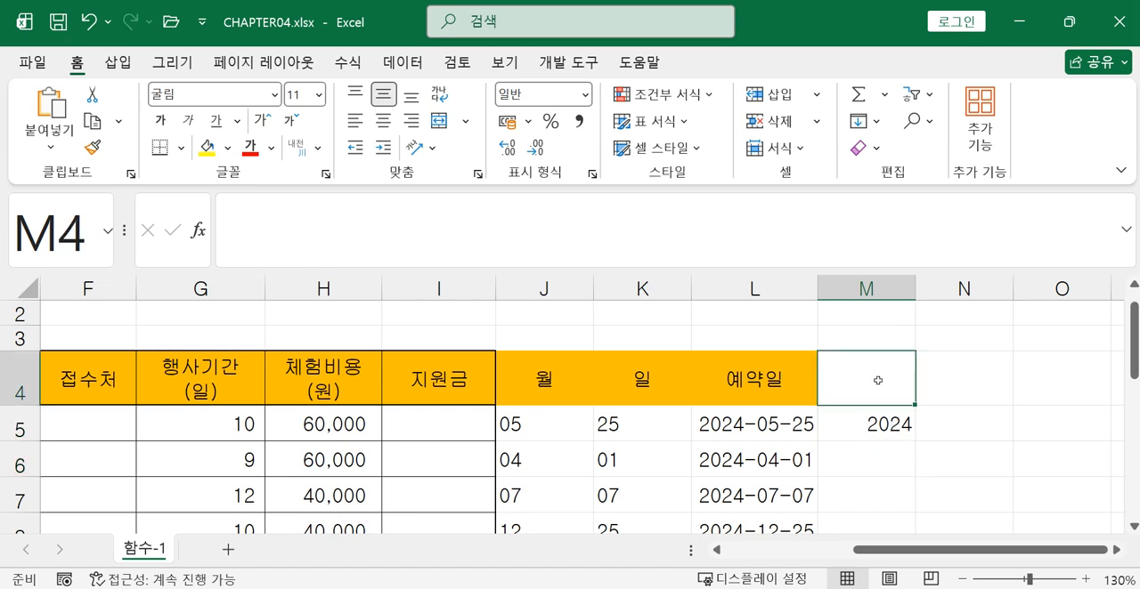
left_click(937, 424)
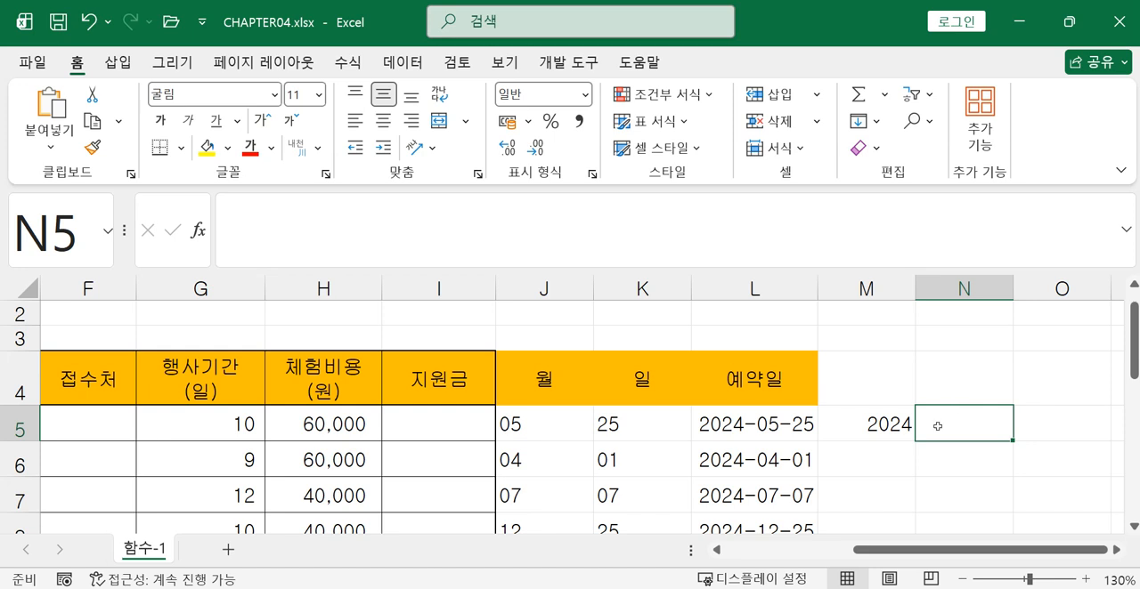
type("=mon")
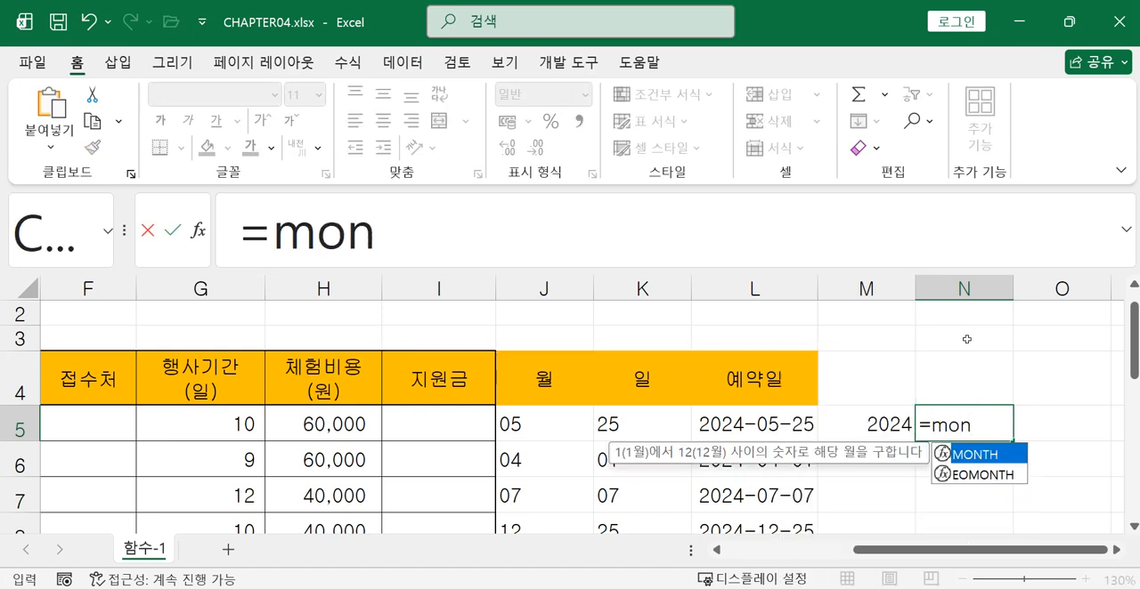
double_click(973, 455)
left_click(768, 426)
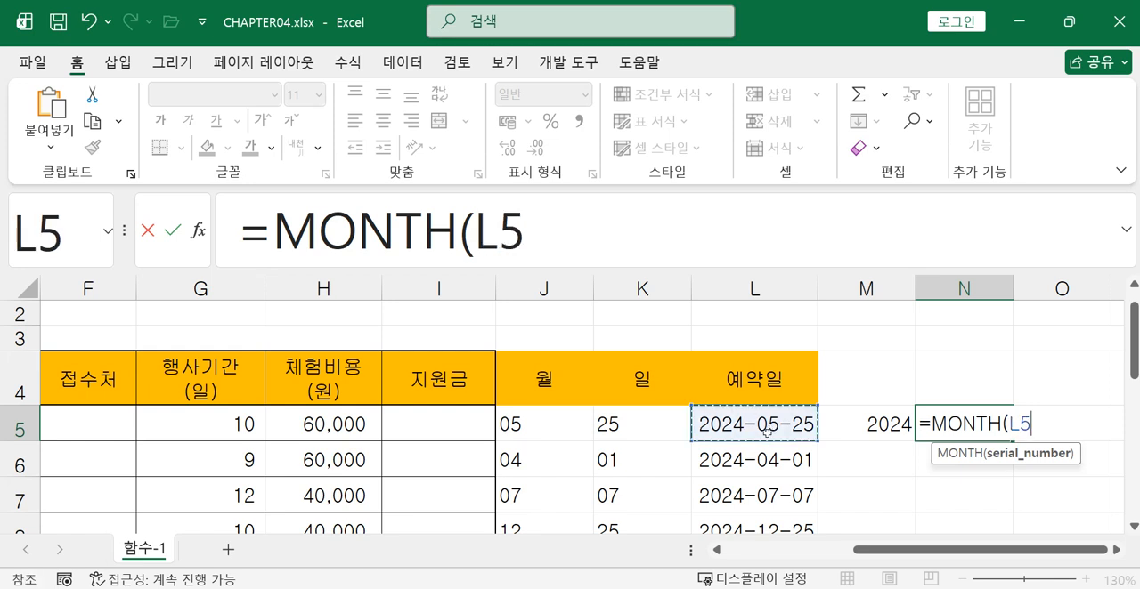
type(")")
key("Return")
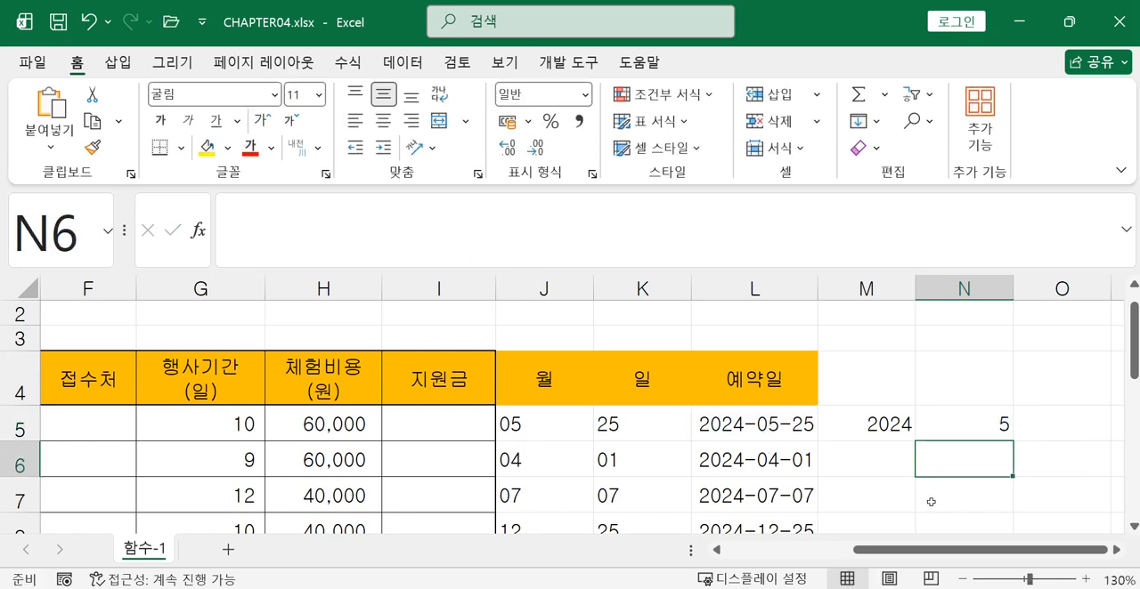
Enter =DAY(L5) in cell O5 to extract the day of the same reservation date
left_click(1115, 549)
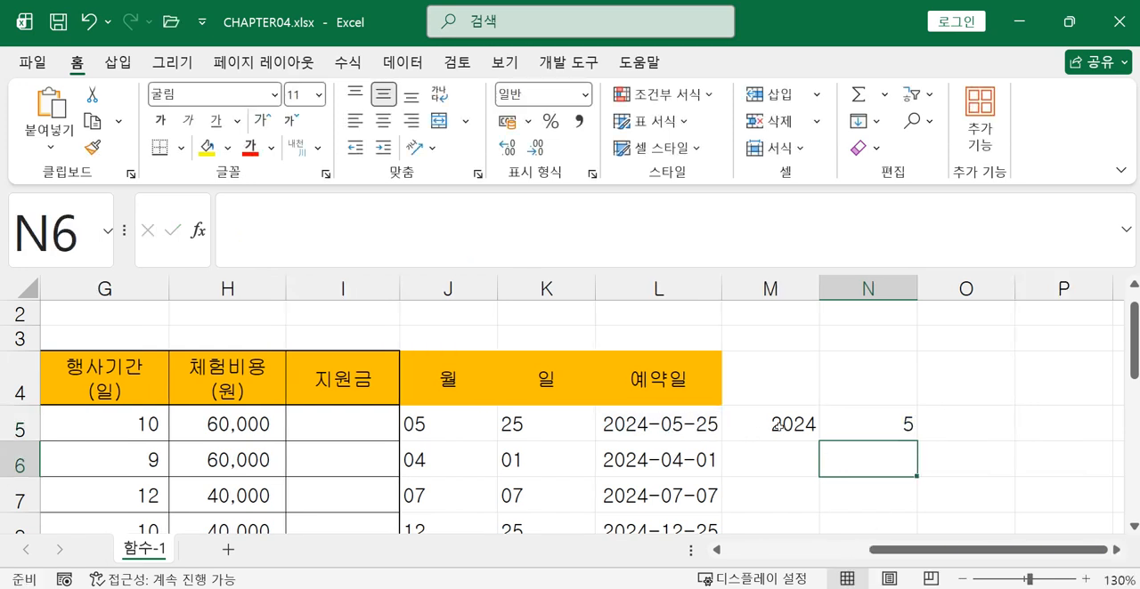
left_click(776, 426)
left_click(847, 425)
left_click(952, 425)
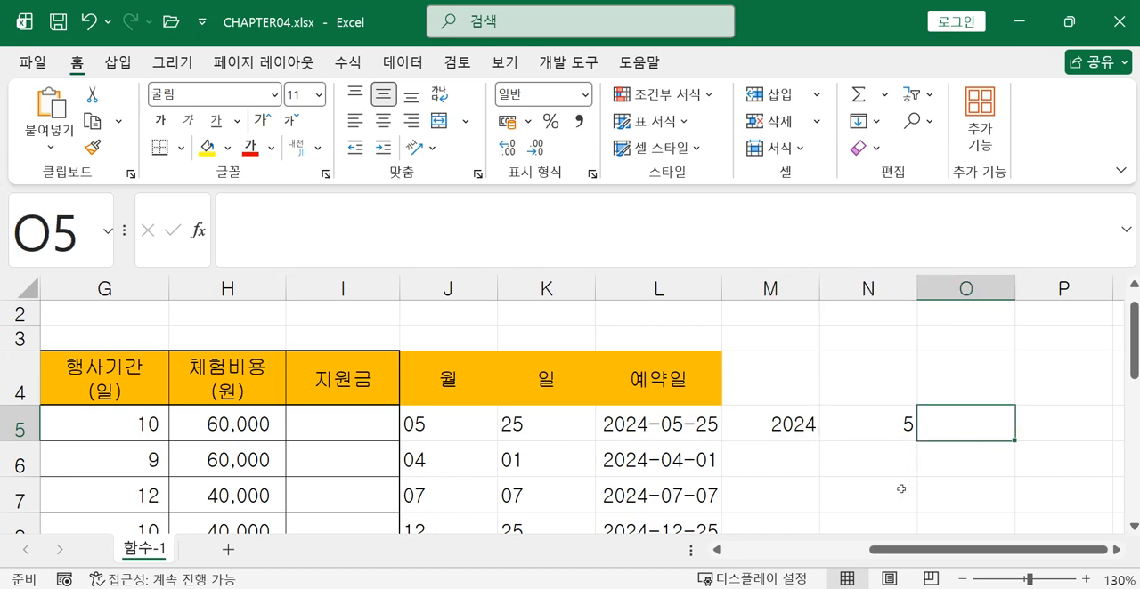
type("=da")
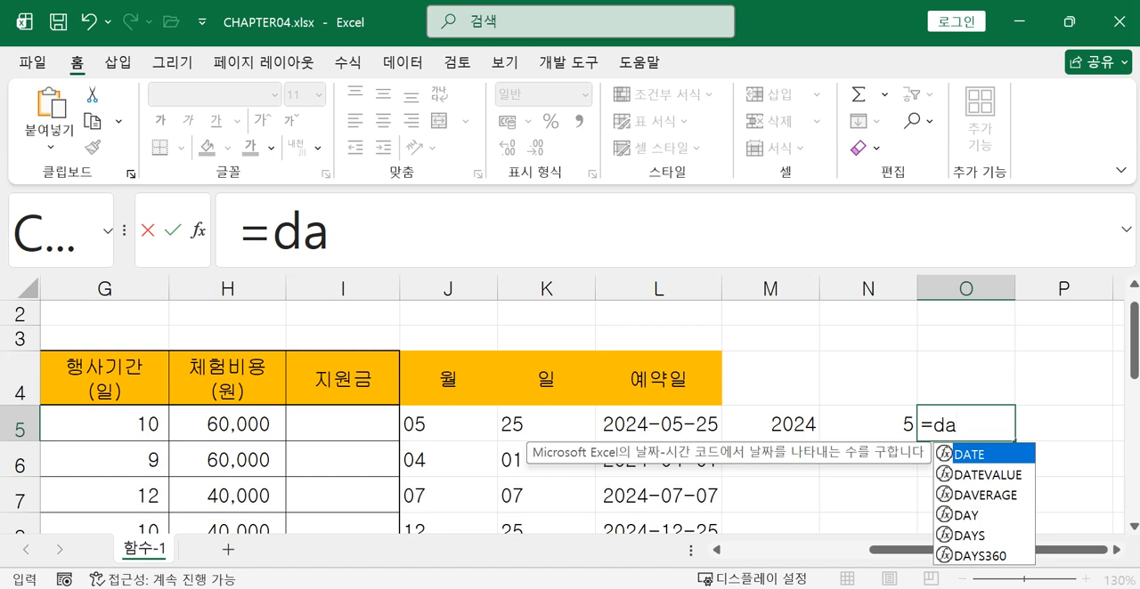
double_click(979, 515)
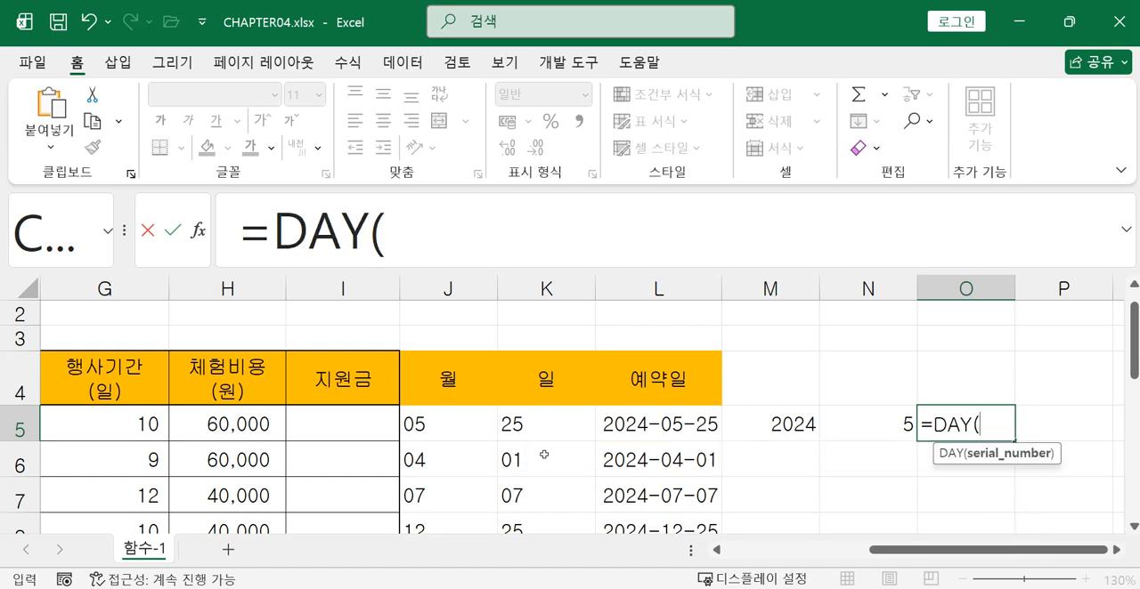
left_click(631, 425)
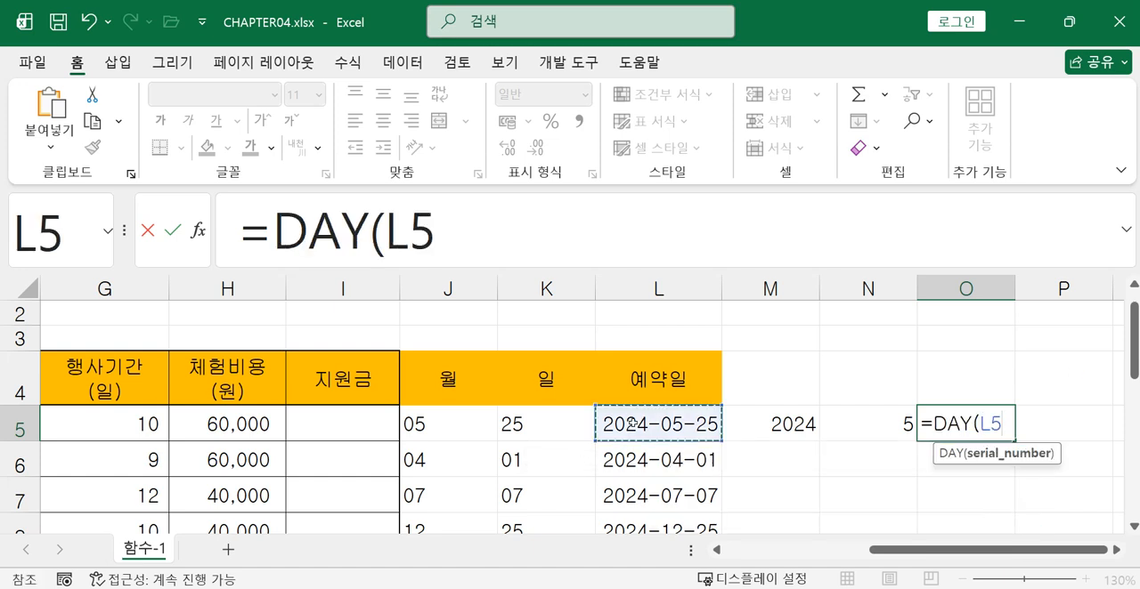
type(")")
key("Return")
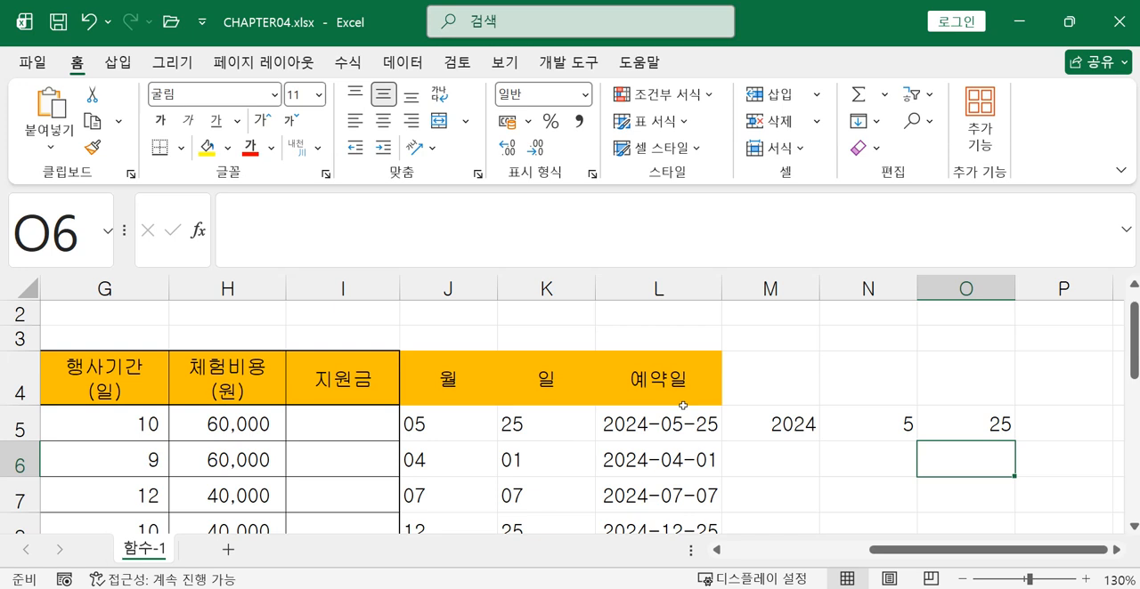
Fill the YEAR, MONTH and DAY formulas from M5:O5 down through row 12
left_click(957, 424)
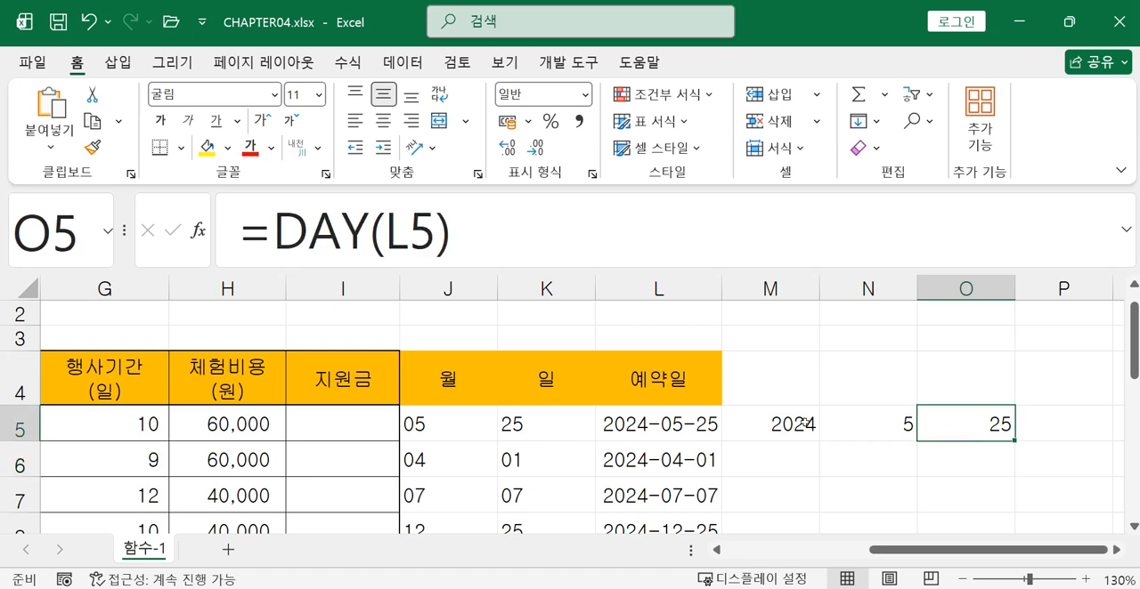
left_click(806, 423)
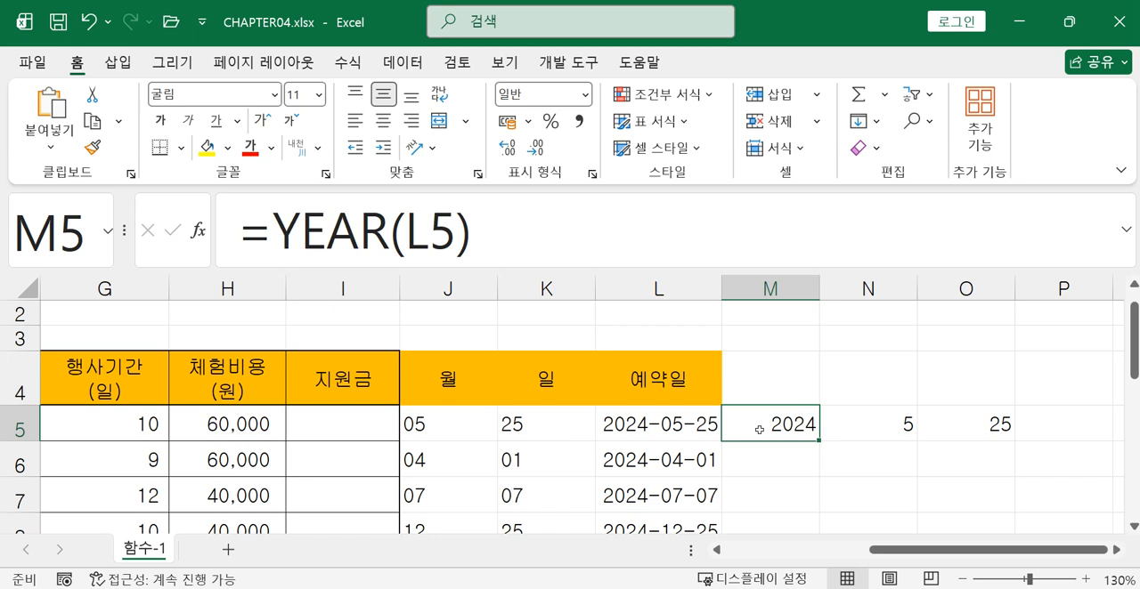
left_click(877, 428)
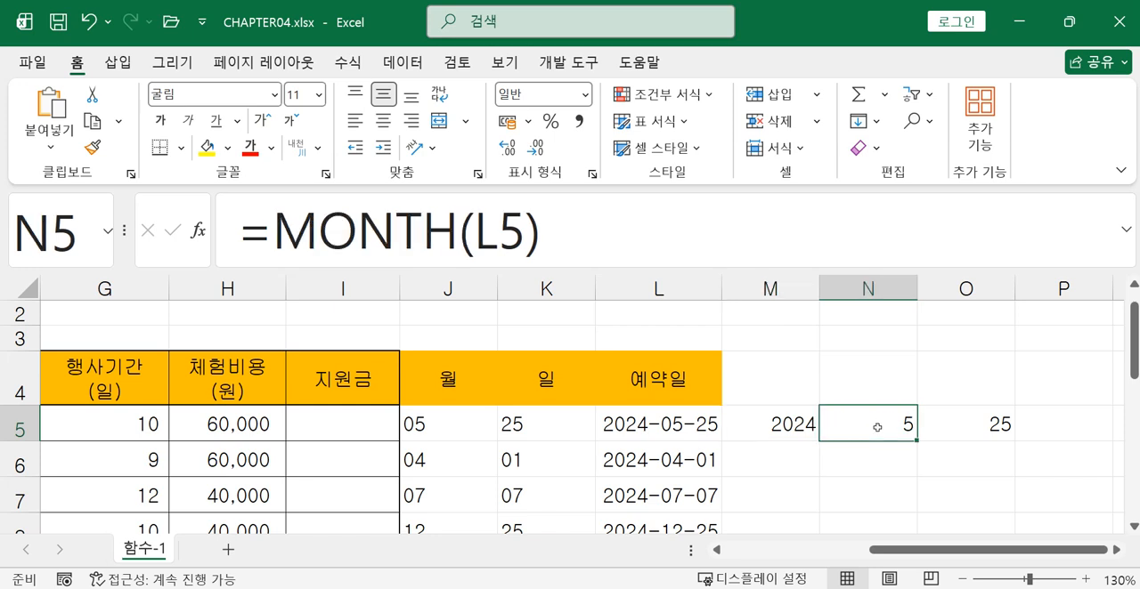
left_click(945, 428)
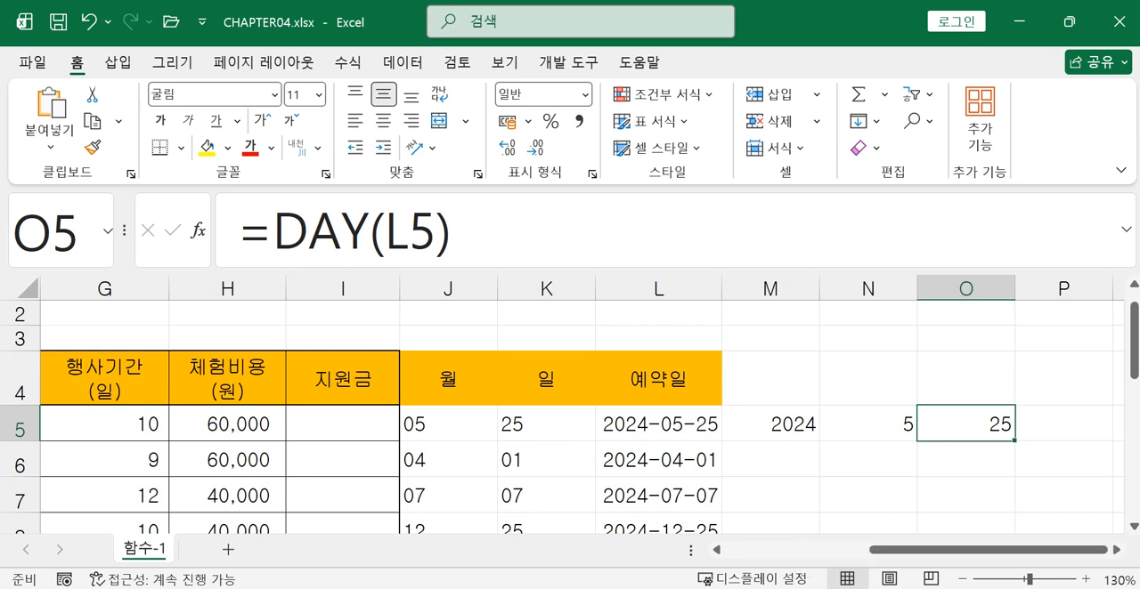
left_click_drag(792, 423, 1002, 424)
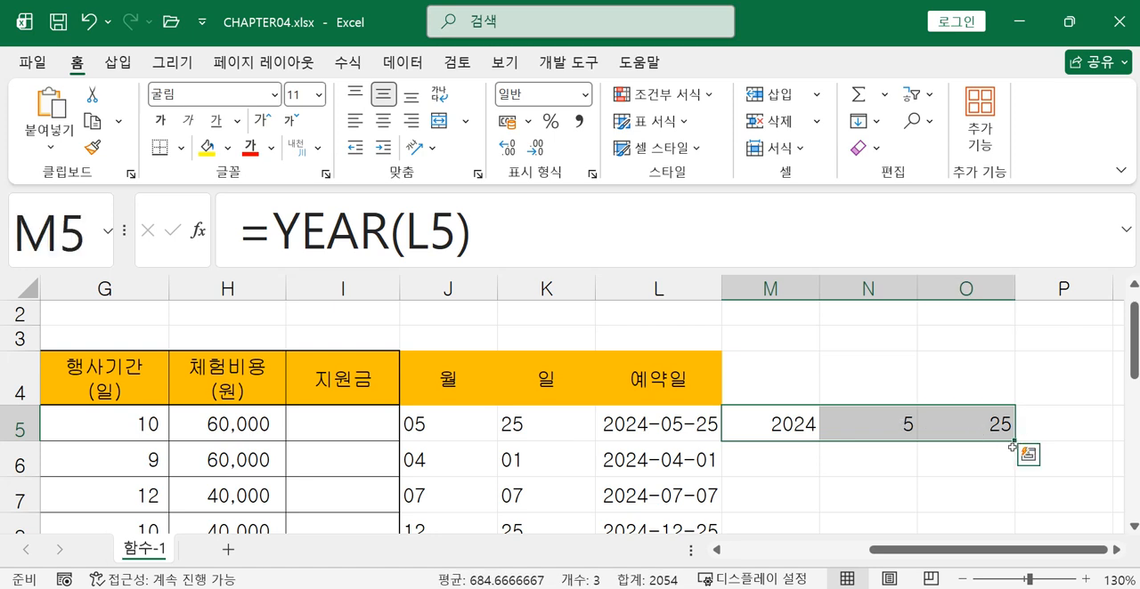
left_click_drag(1016, 442, 987, 509)
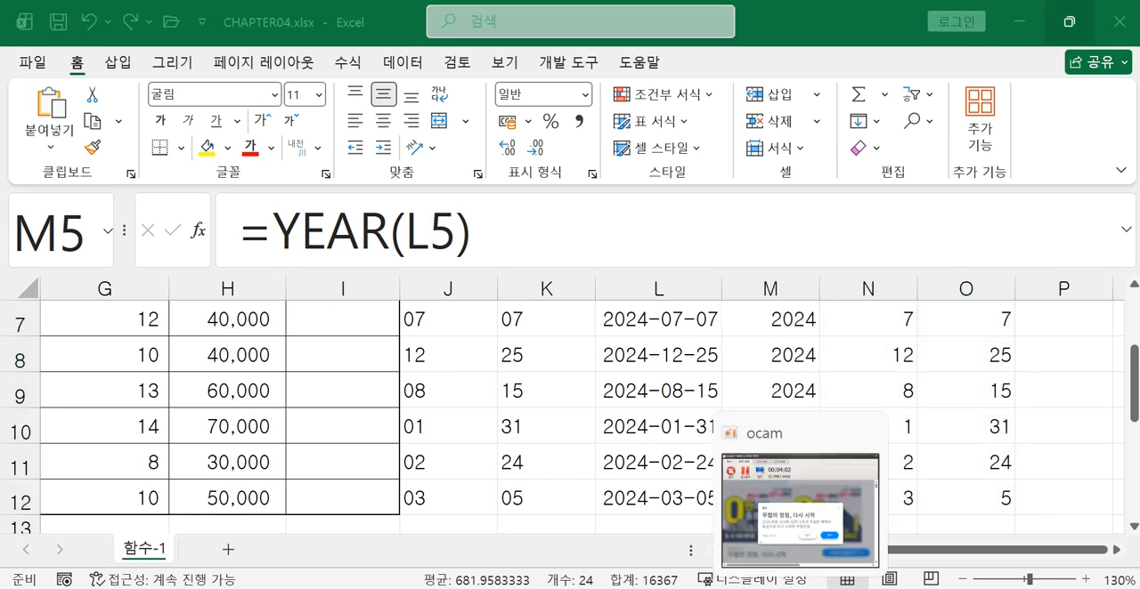
Switch to the photo 20240430_111400.jpg and read the function instructions for the 예약월, 접수처 and 지원금 columns
left_click(983, 586)
left_click_drag(645, 457, 892, 301)
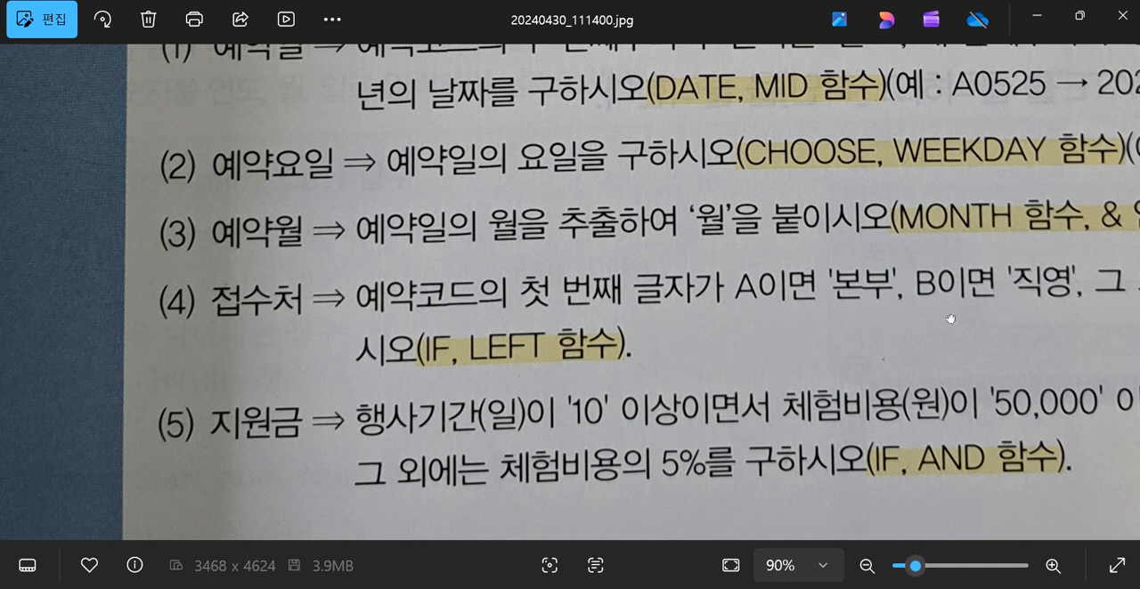
left_click_drag(946, 318, 748, 323)
left_click_drag(896, 342, 730, 332)
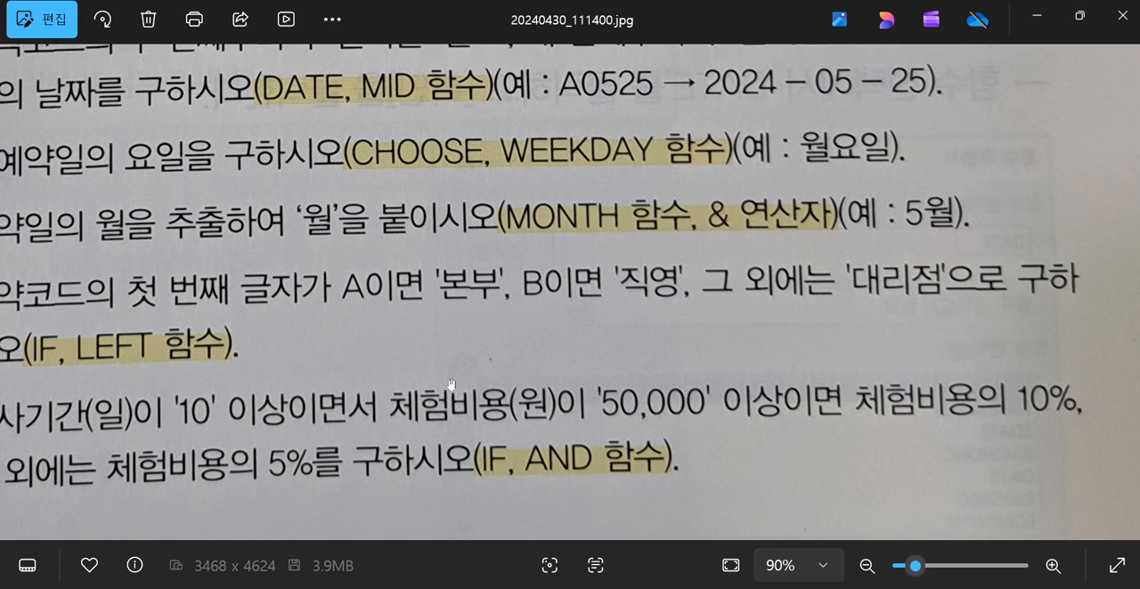
left_click_drag(430, 369, 619, 378)
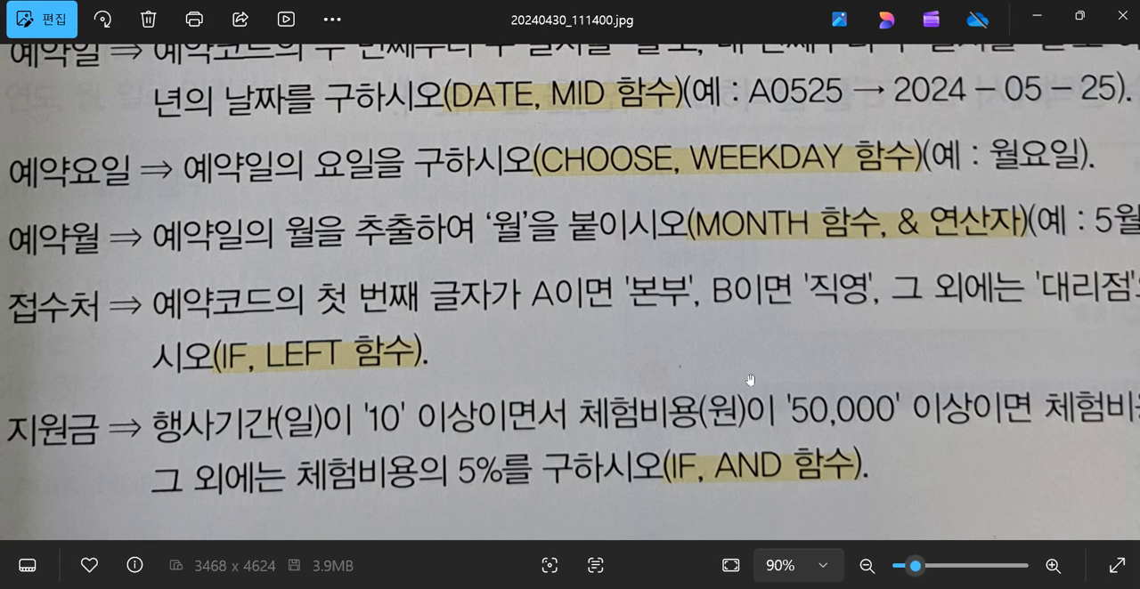
Switch to the CHAPTER04.xlsx workbook and examine the start position argument of the MID formulas in cells J5 and K6
mouse_move(525, 583)
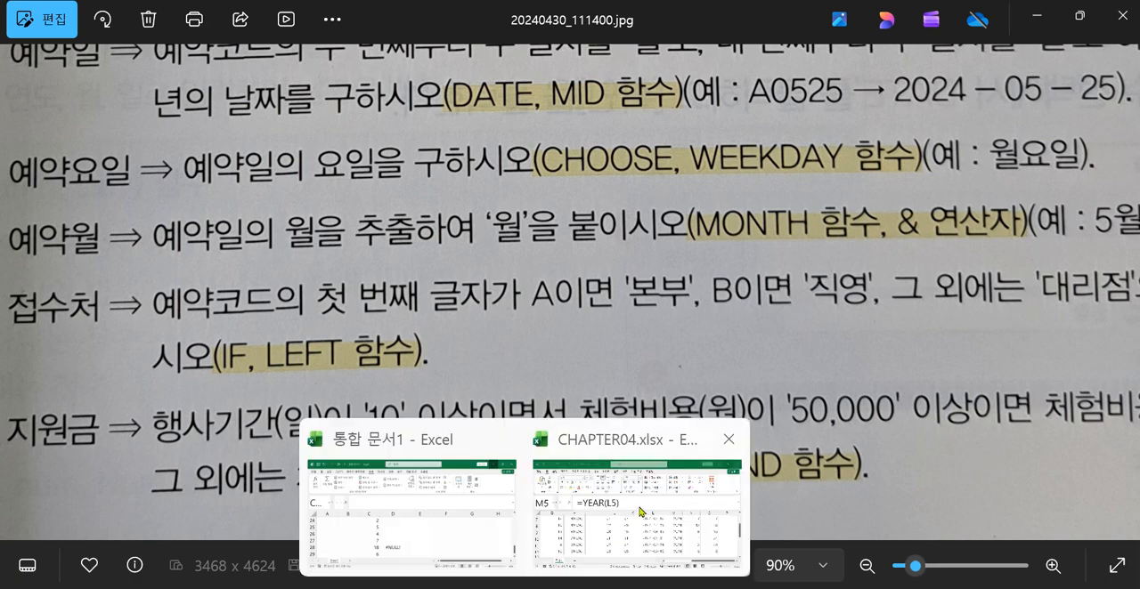
left_click(699, 440)
left_click(848, 459)
scroll(850, 459, "up", 2)
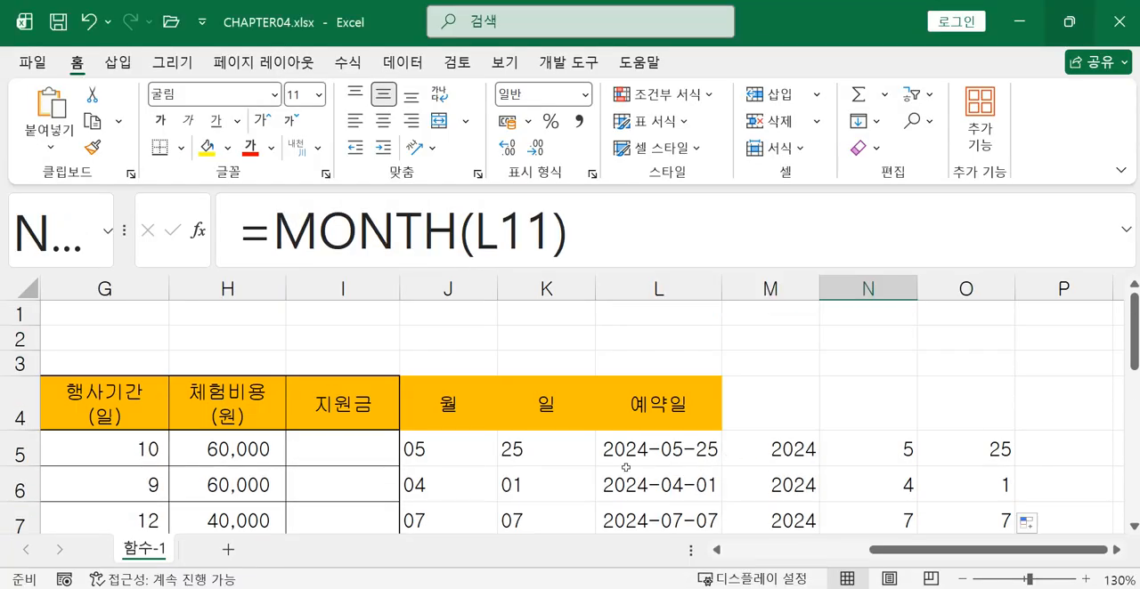
left_click(460, 453)
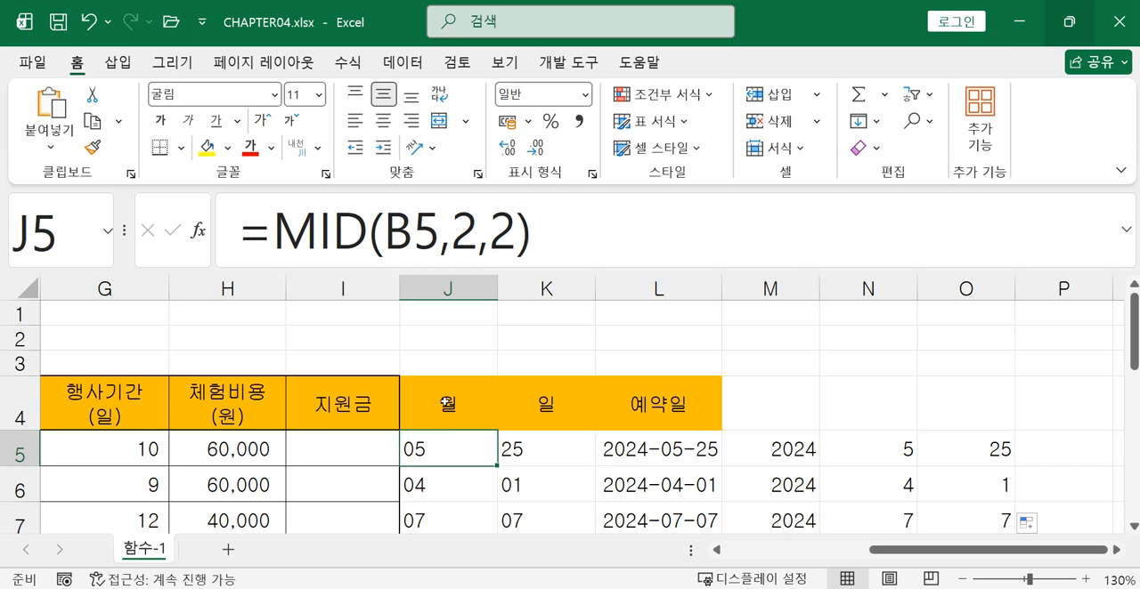
double_click(463, 229)
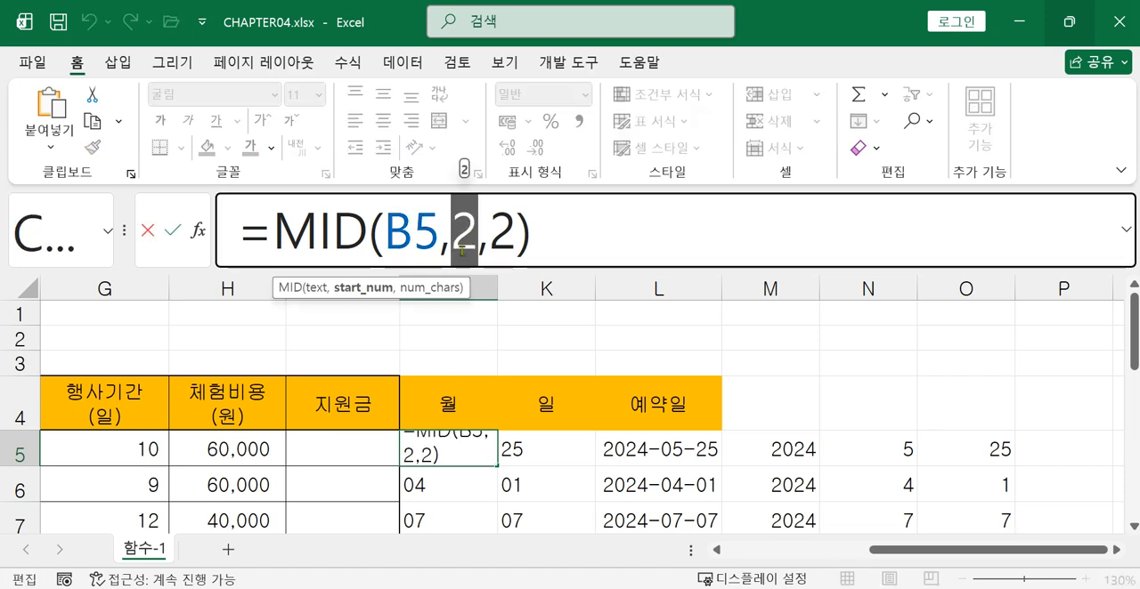
key("Return")
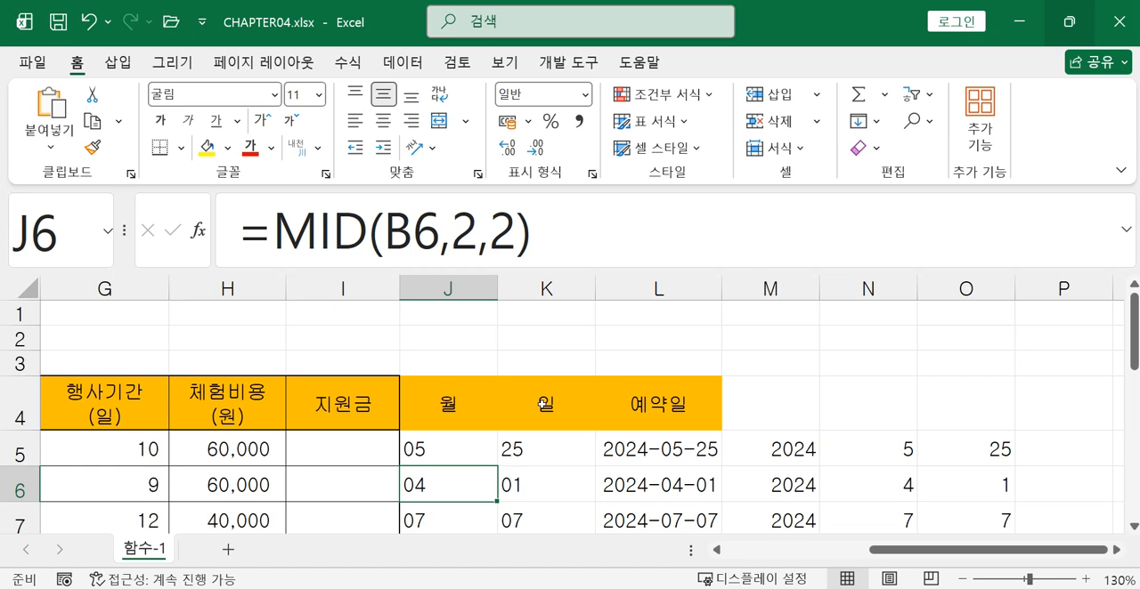
left_click(514, 465)
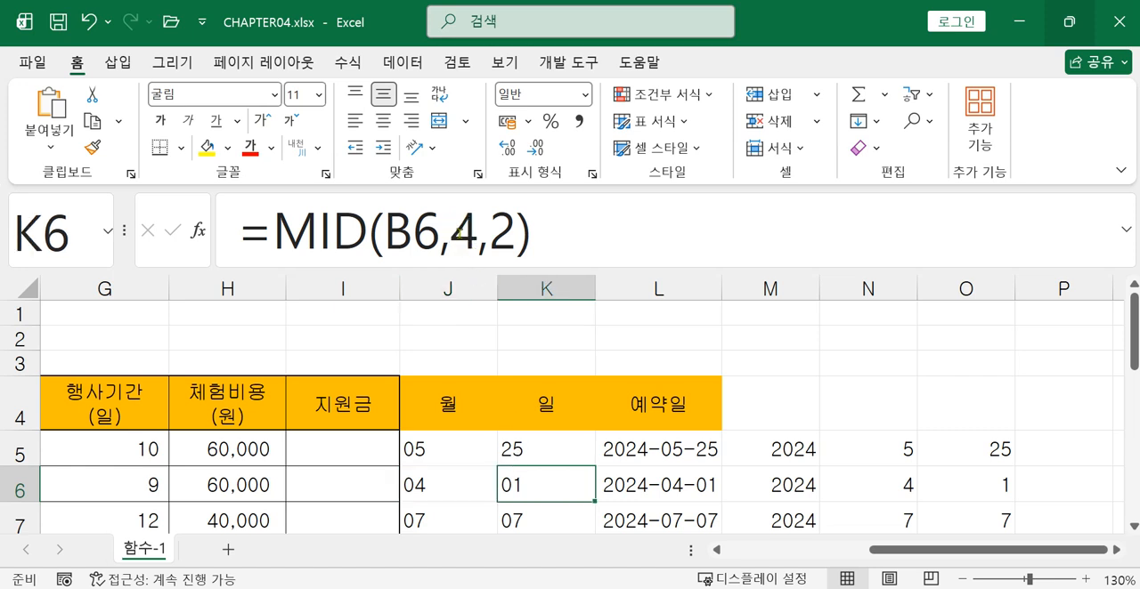
left_click(460, 236)
double_click(460, 236)
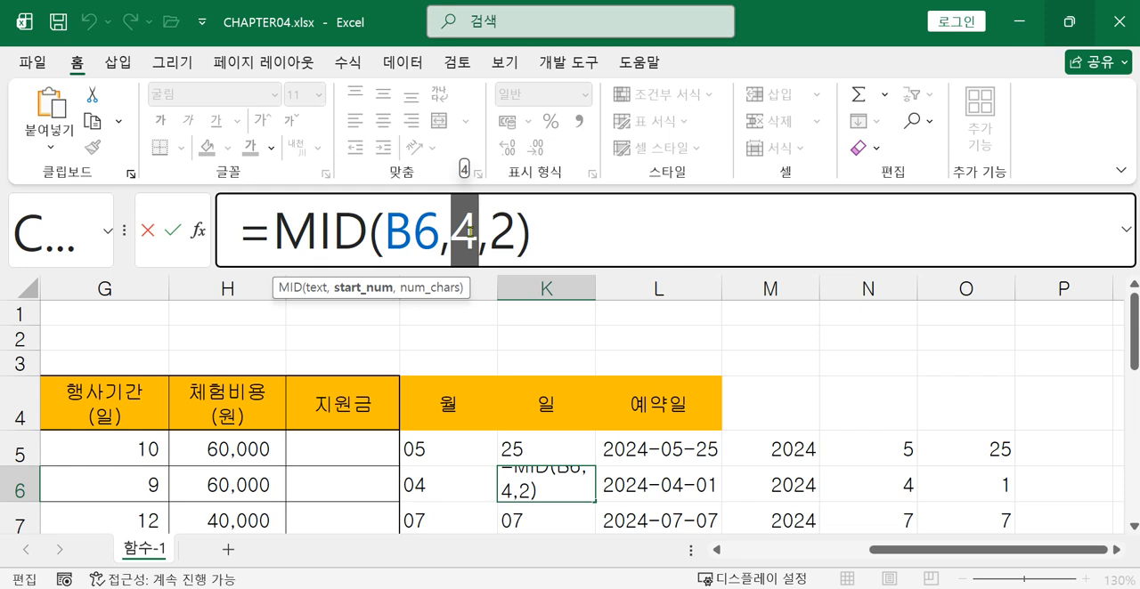
key("Return")
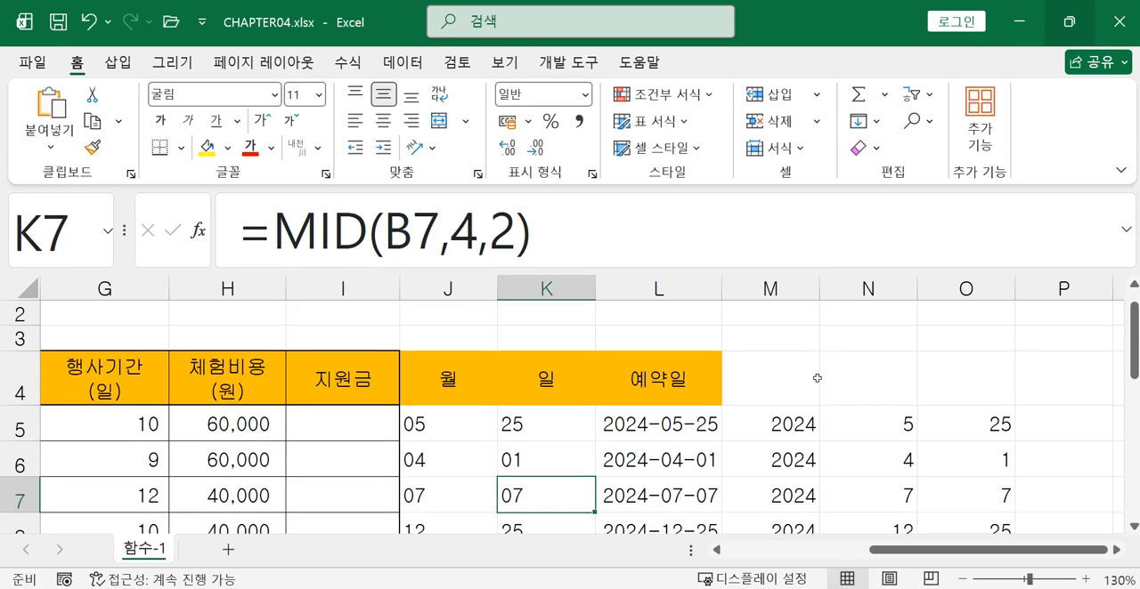
left_click_drag(921, 561, 1111, 561)
left_click(1115, 551)
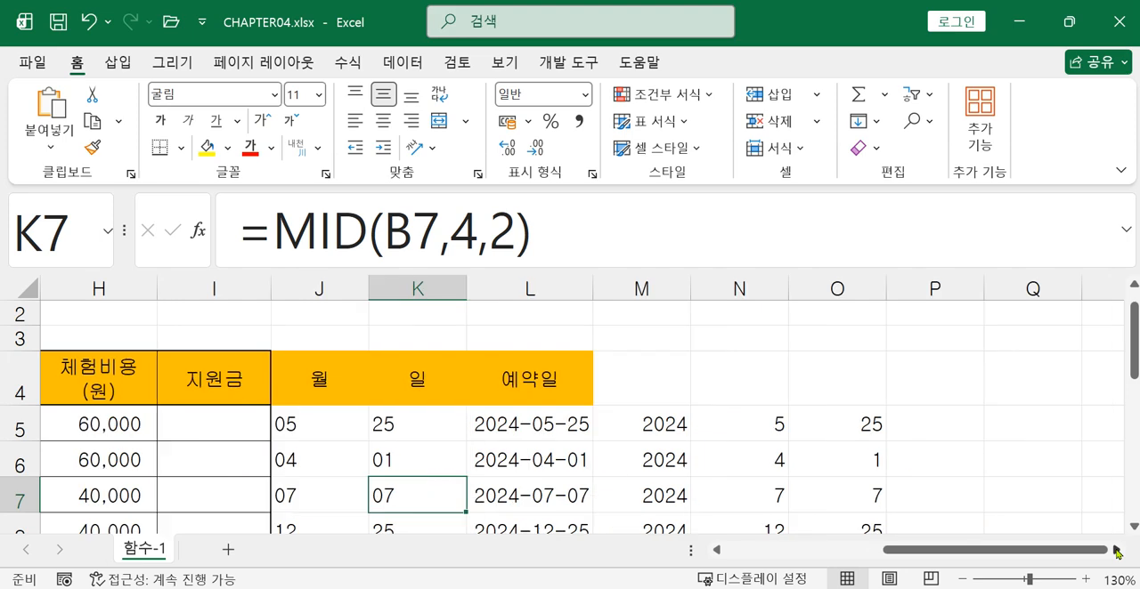
left_click(834, 429)
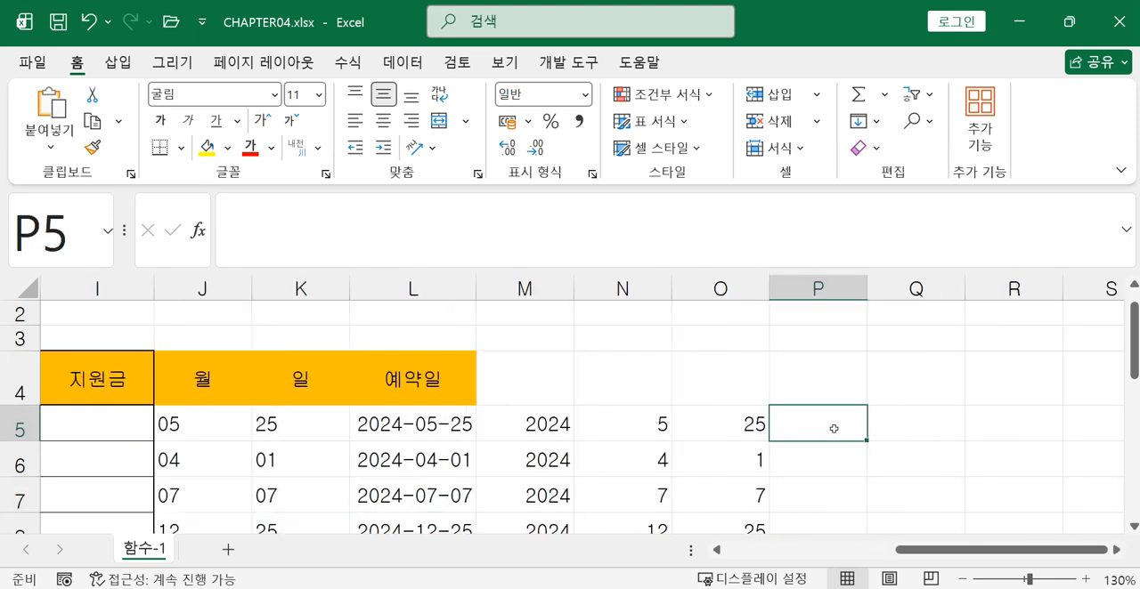
Enter =MID(B5,1,1) in cell B3 to extract the first character of the first reservation code
left_click_drag(899, 550, 643, 549)
left_click(171, 340)
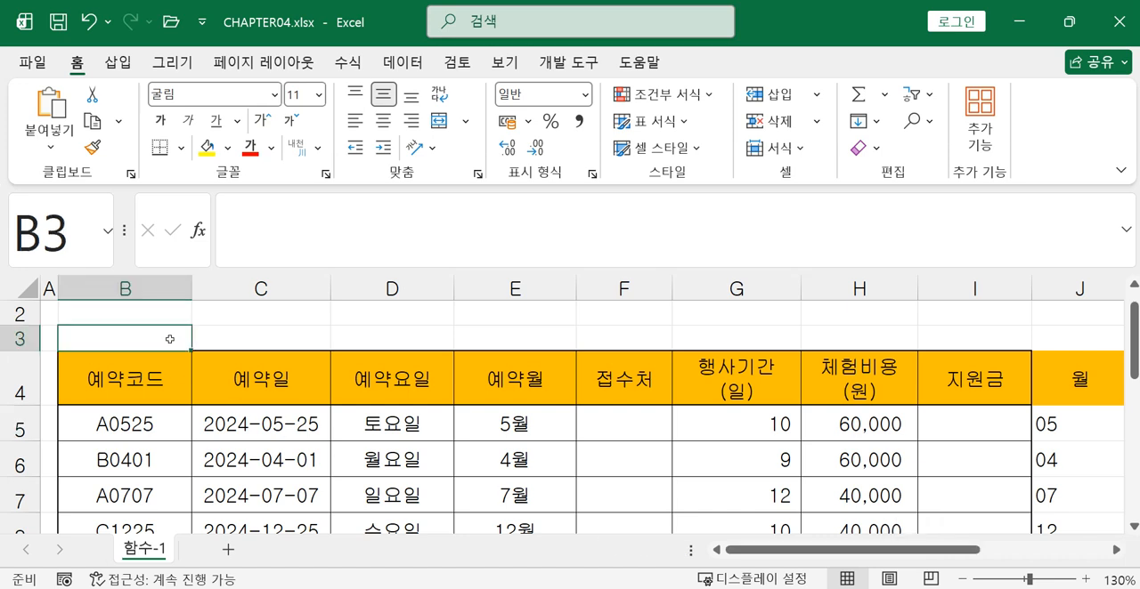
type("=mi")
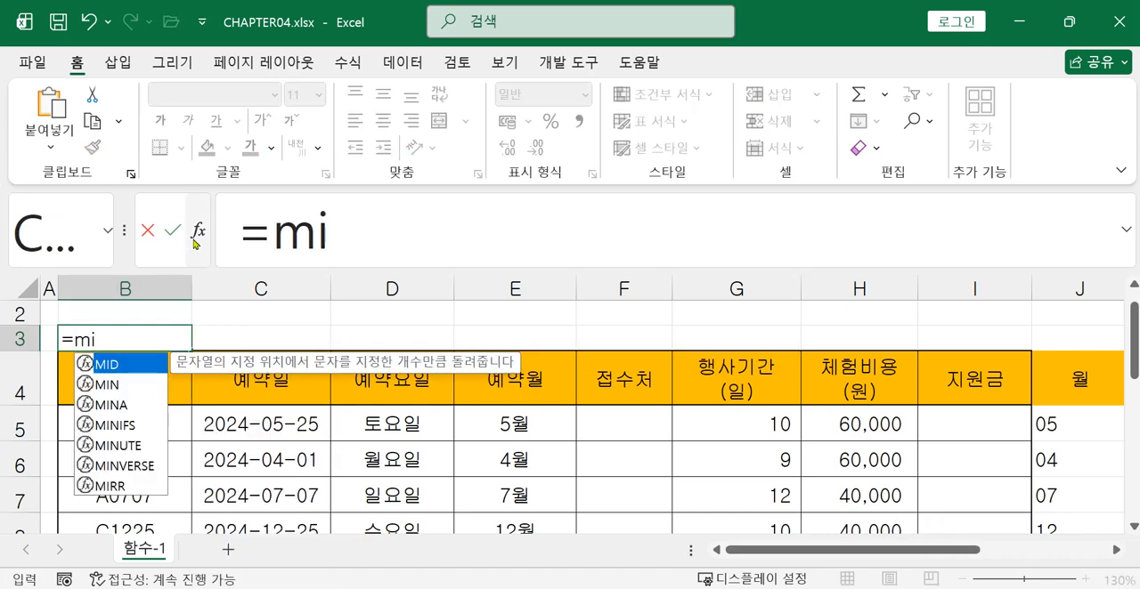
double_click(113, 367)
left_click(114, 420)
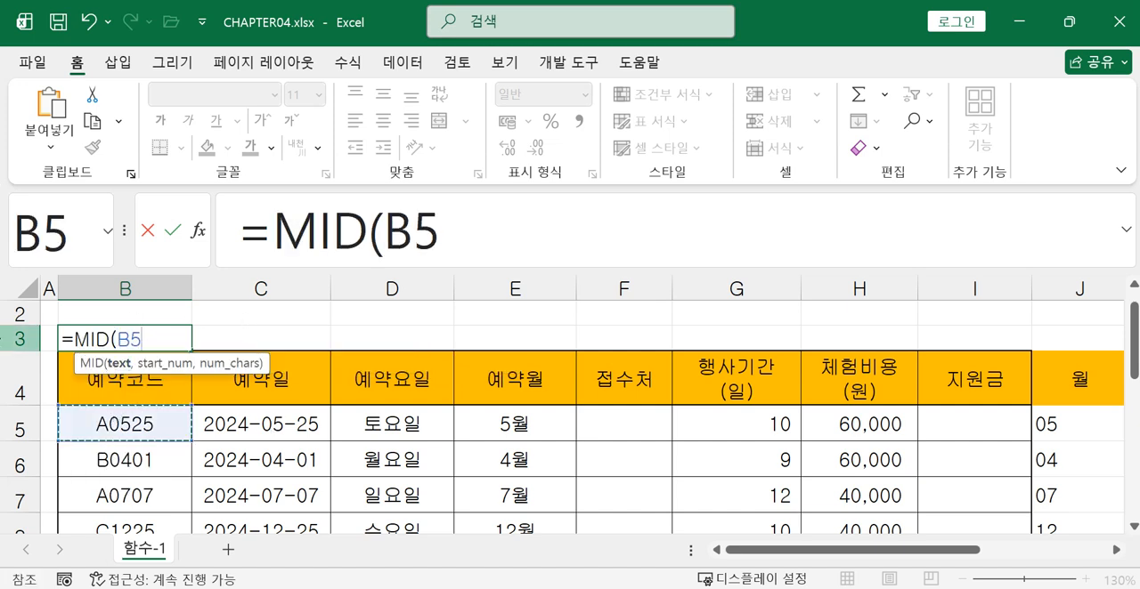
type(",")
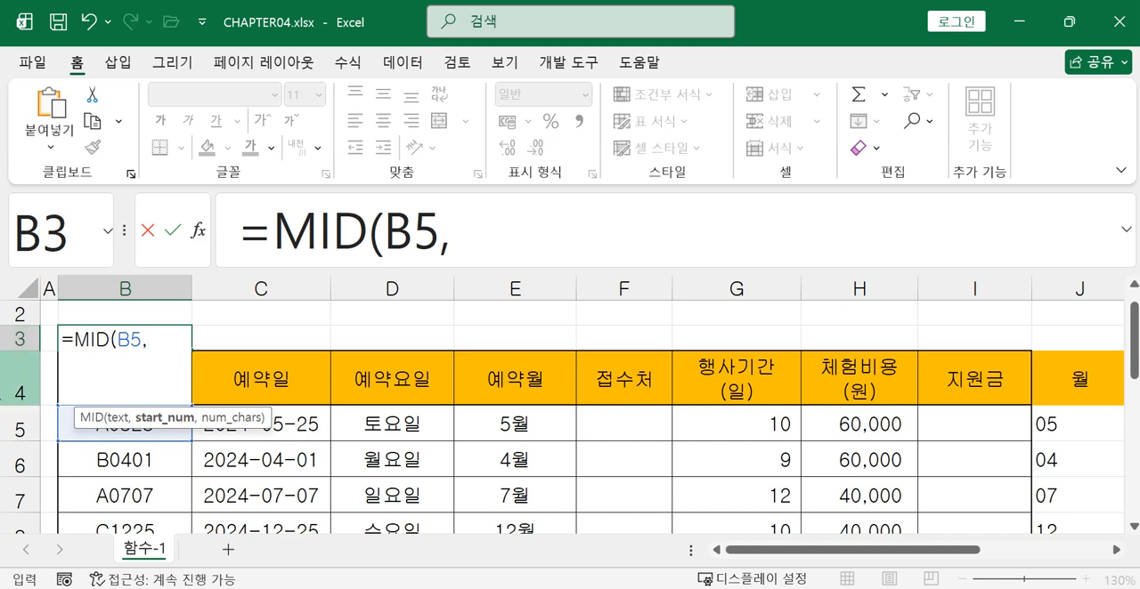
type("1")
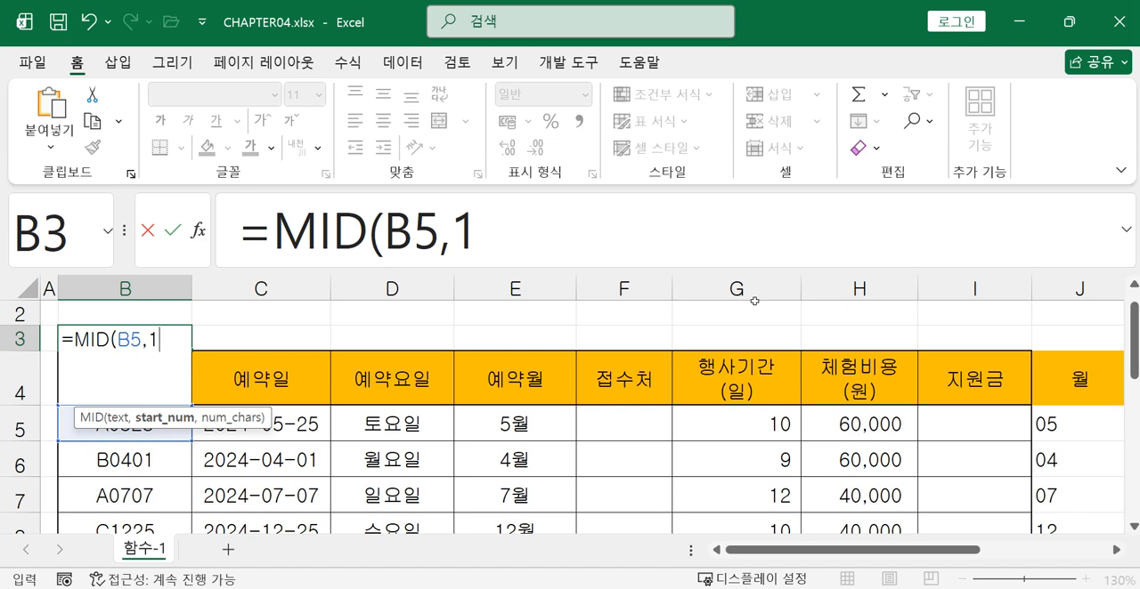
type(",")
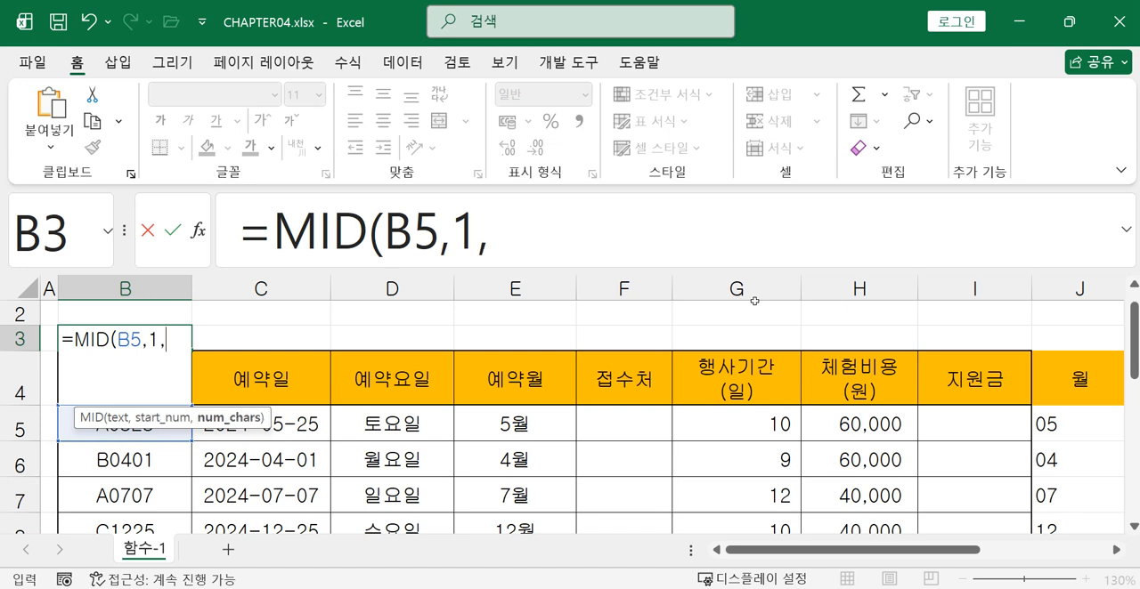
type("1)")
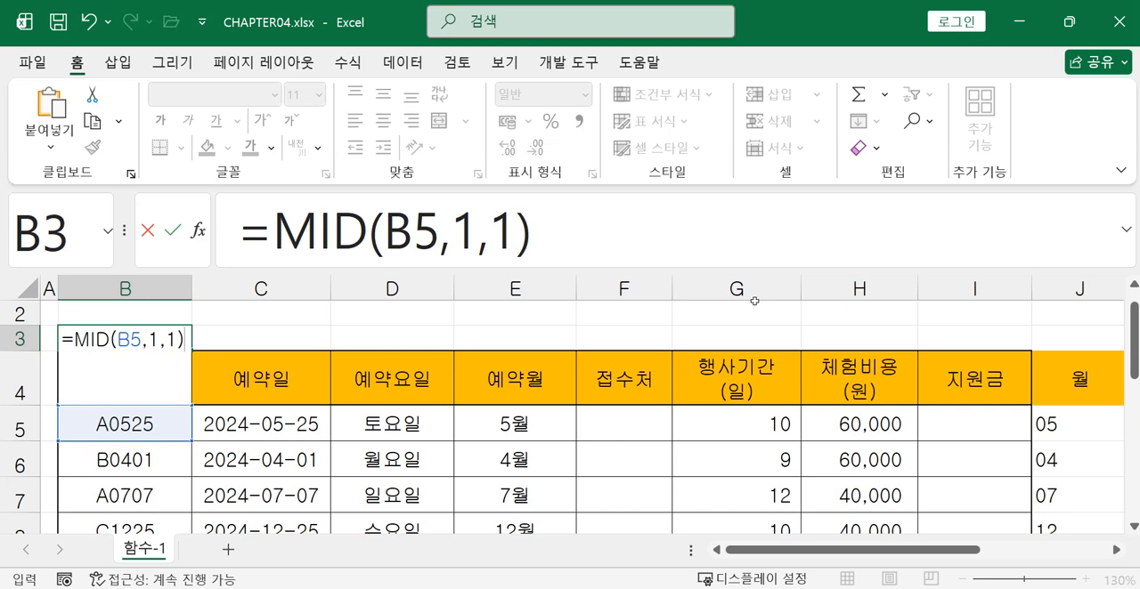
key("Return")
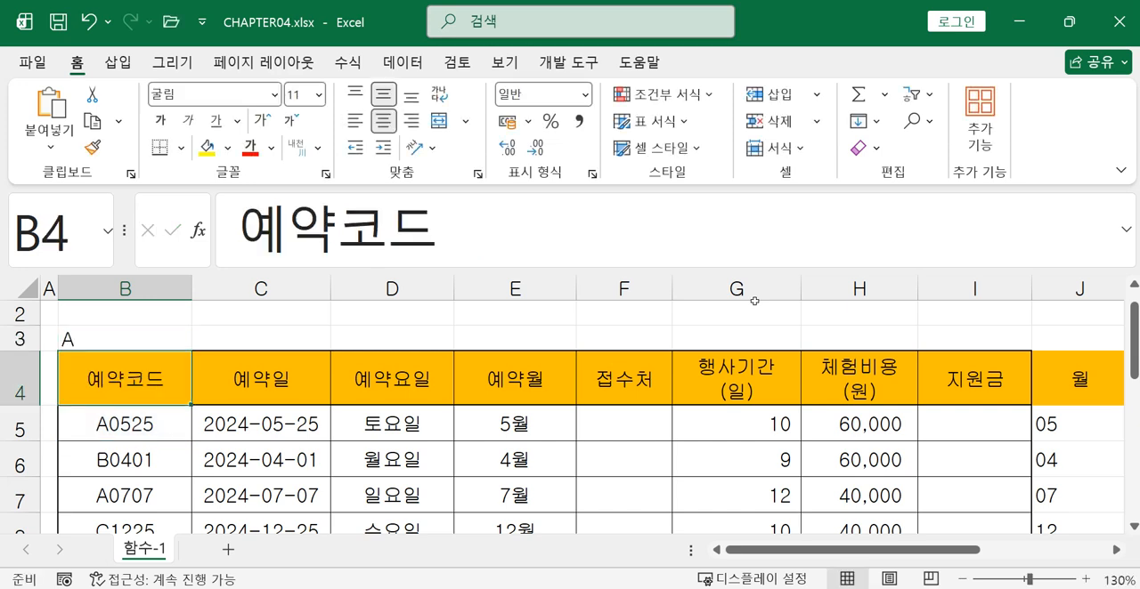
left_click(87, 340)
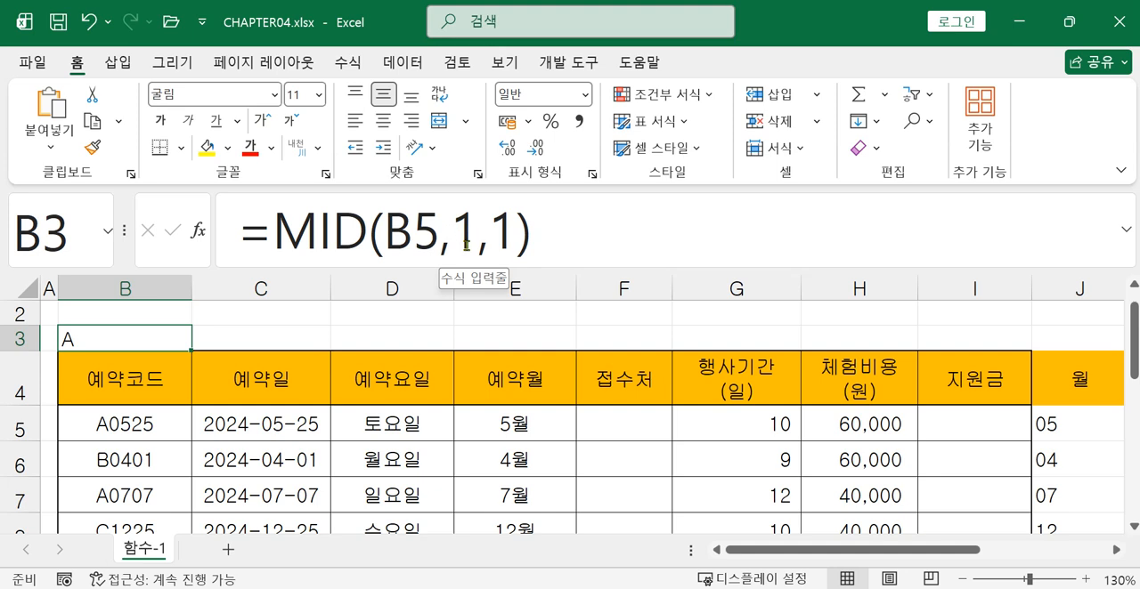
Enter =LEFT(B5,1) in cell F5 of the 접수처 column to extract the reservation code's first letter
left_click(609, 433)
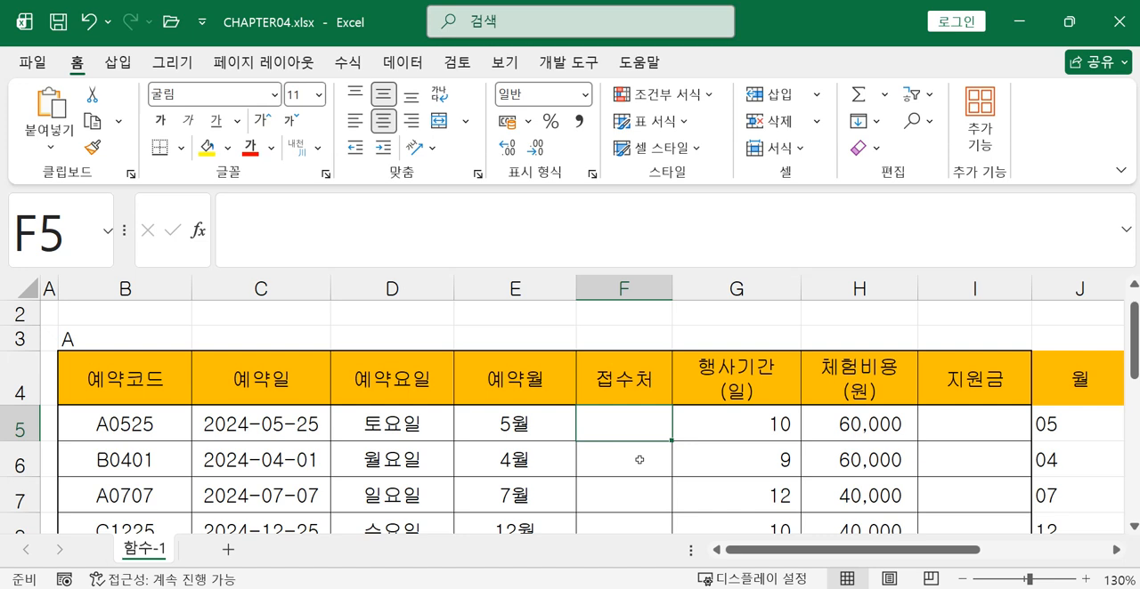
type("=lk")
key("BackSpace")
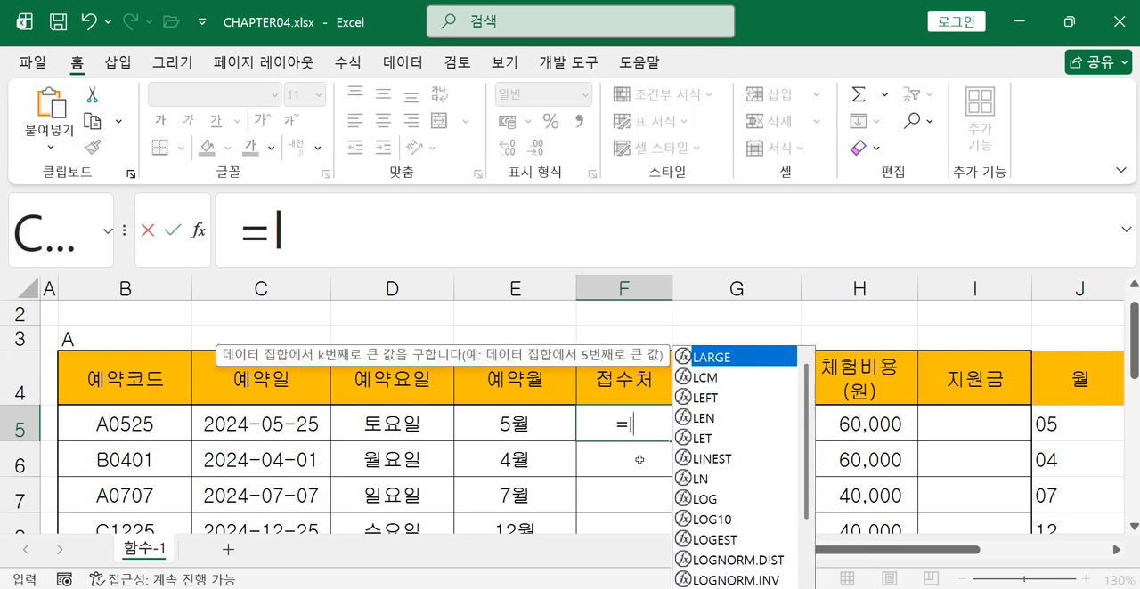
double_click(708, 398)
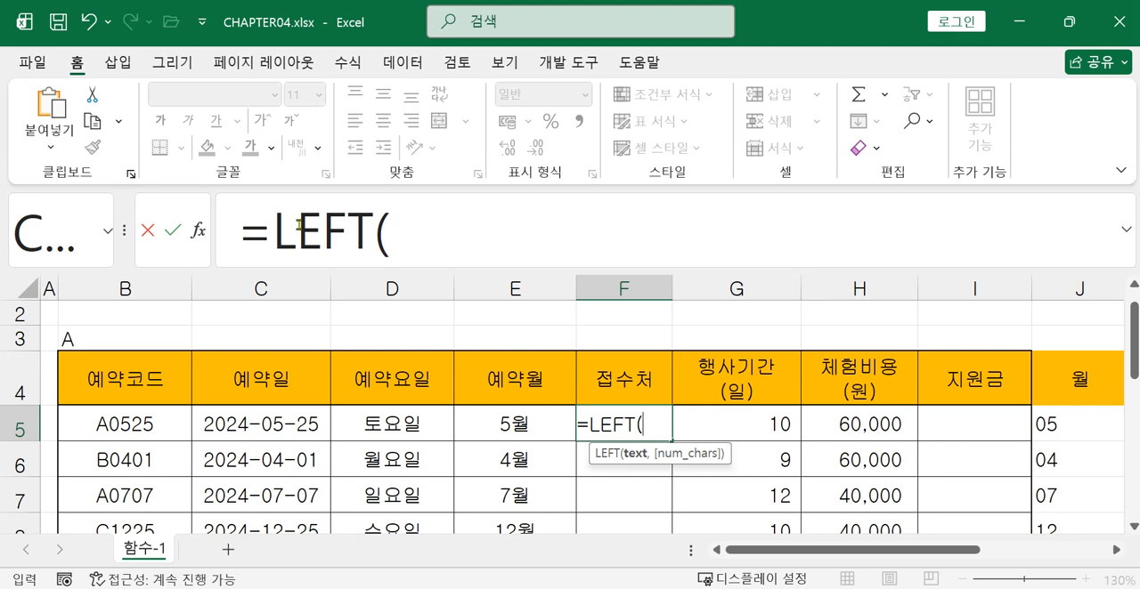
left_click(133, 436)
key("super+w")
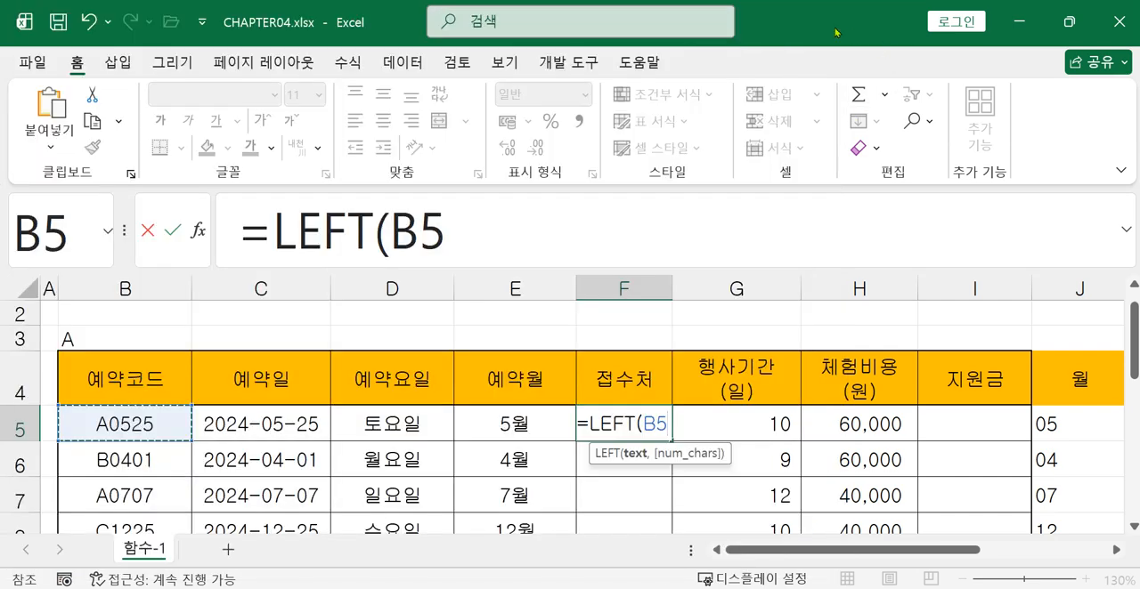
type(",1)")
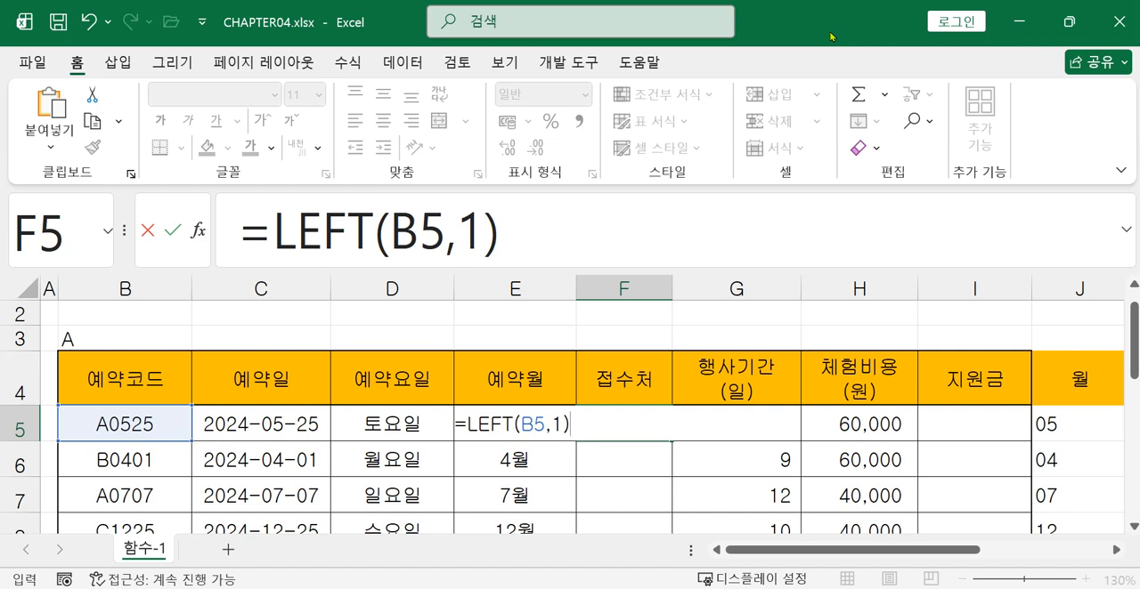
key("Return")
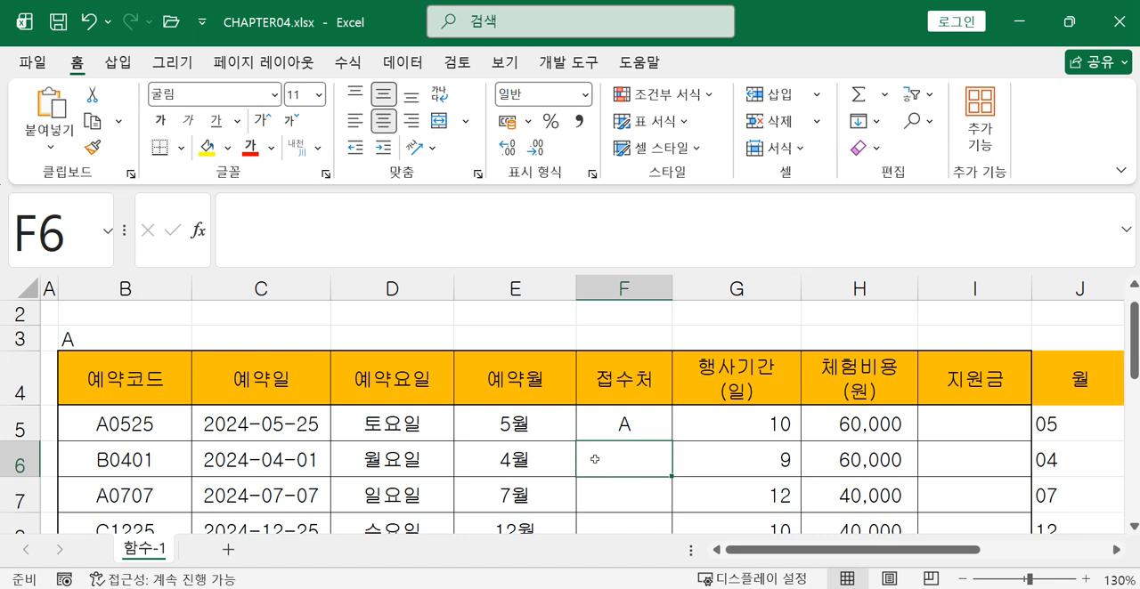
type("=m")
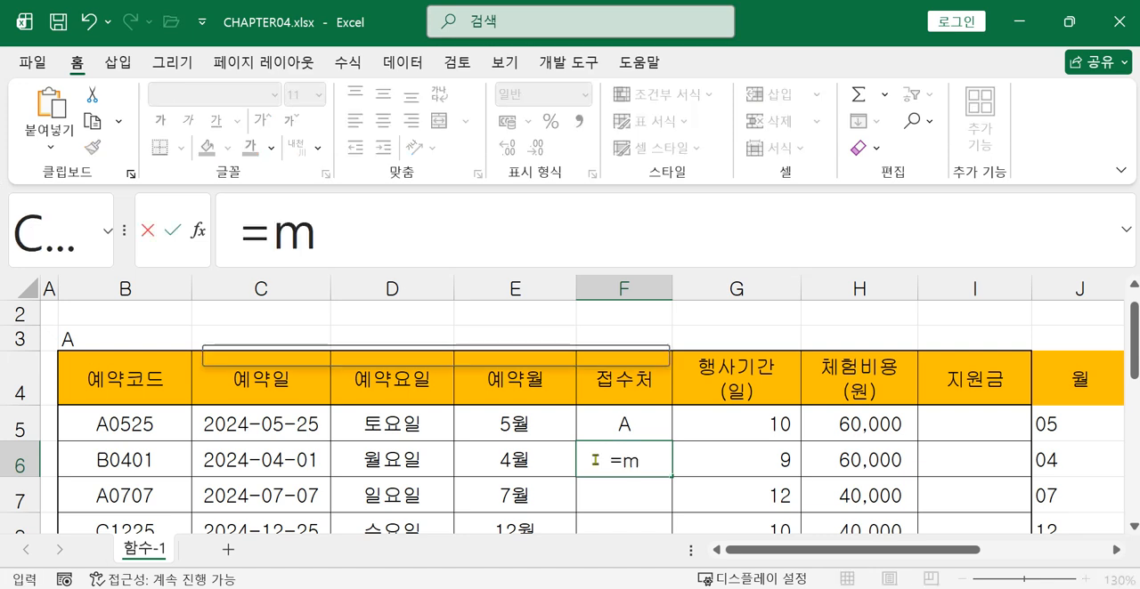
type("i")
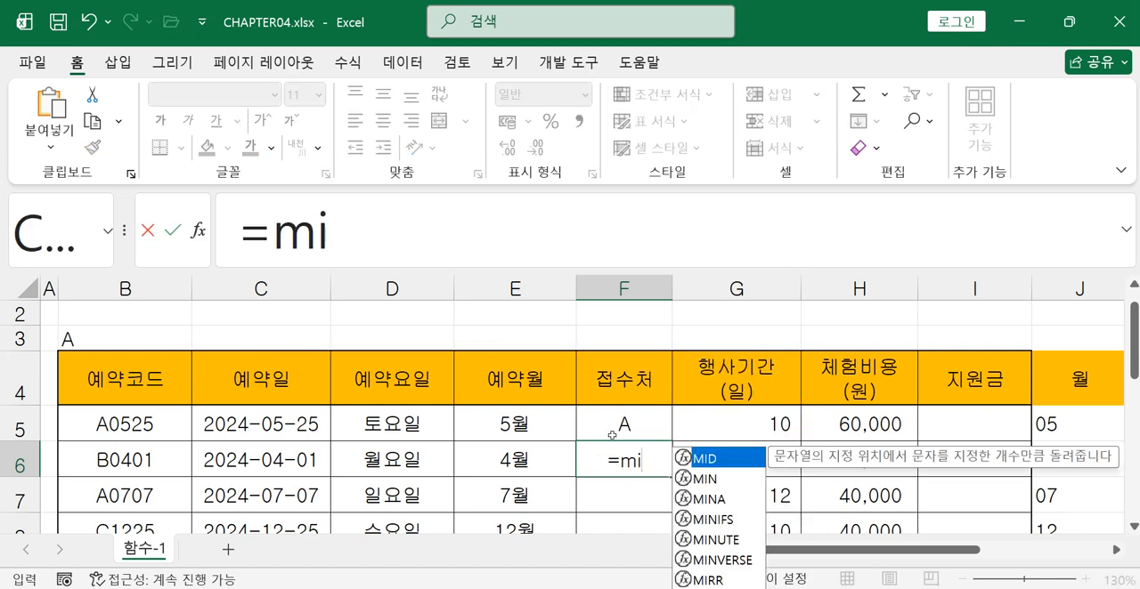
double_click(716, 459)
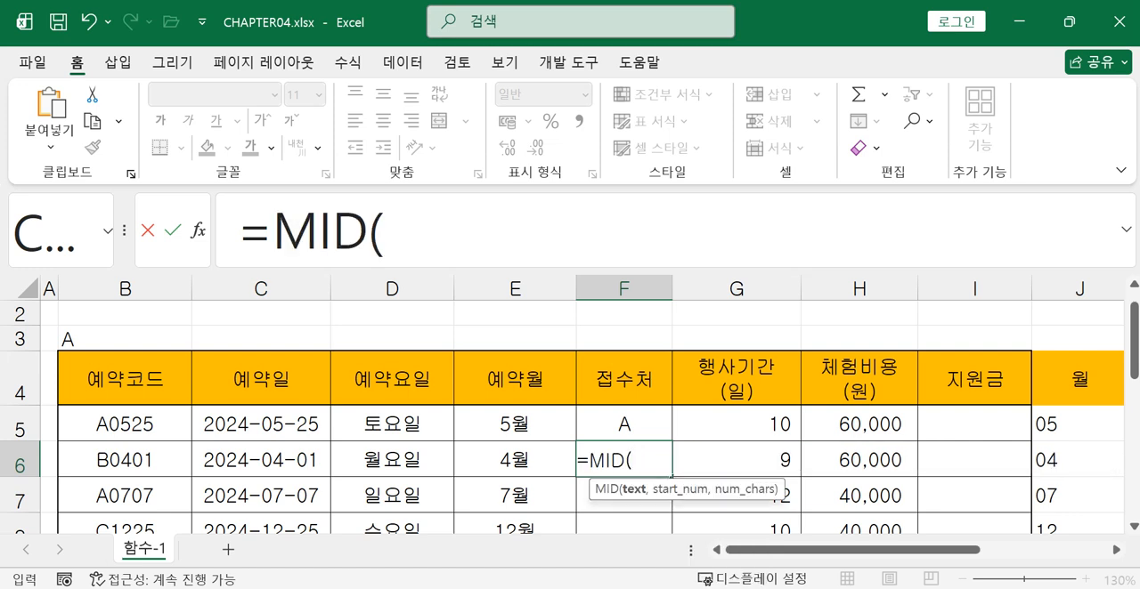
left_click(156, 461)
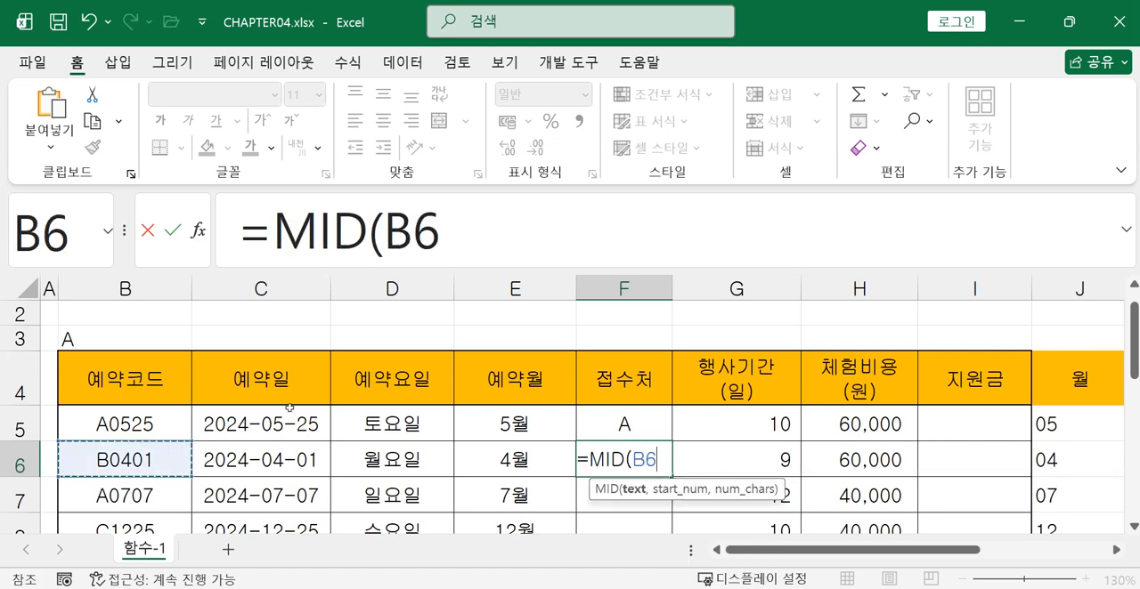
key("BackSpace")
key("BackSpace")
key("BackSpace")
key("BackSpace")
key("BackSpace")
key("BackSpace")
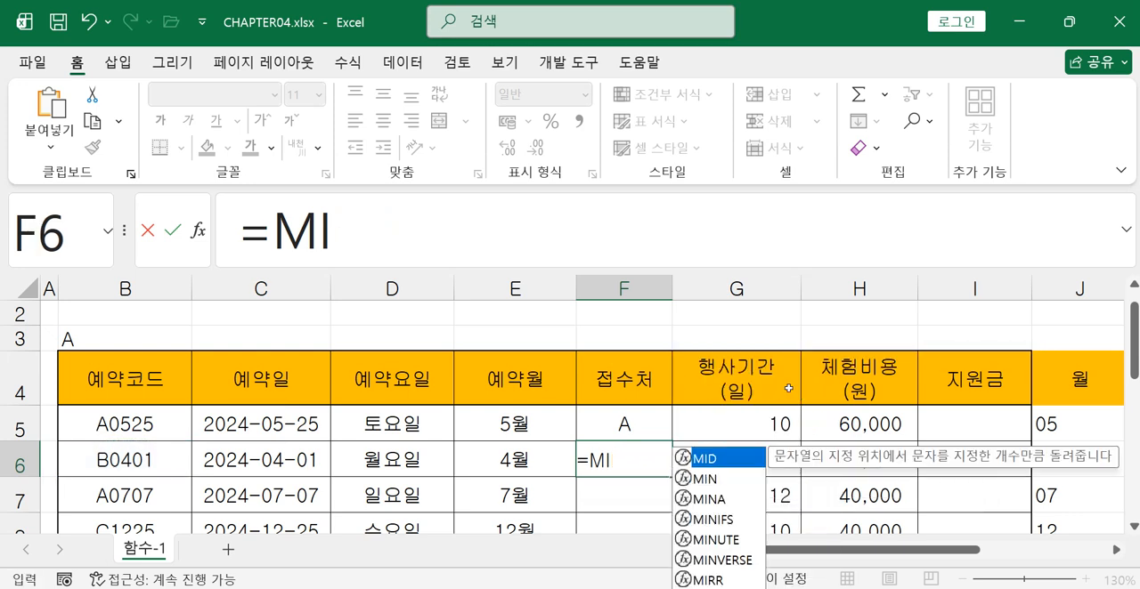
Enter =LEFT(B6,1) in cell F6 to extract the first letter of the second reservation code
type("l")
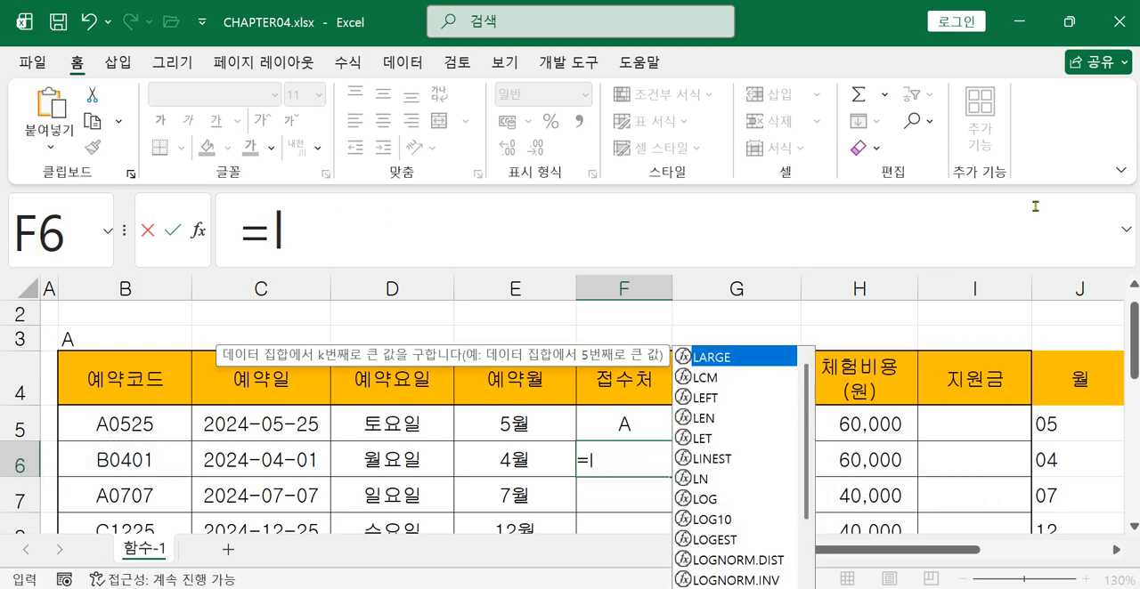
double_click(722, 402)
left_click(125, 459)
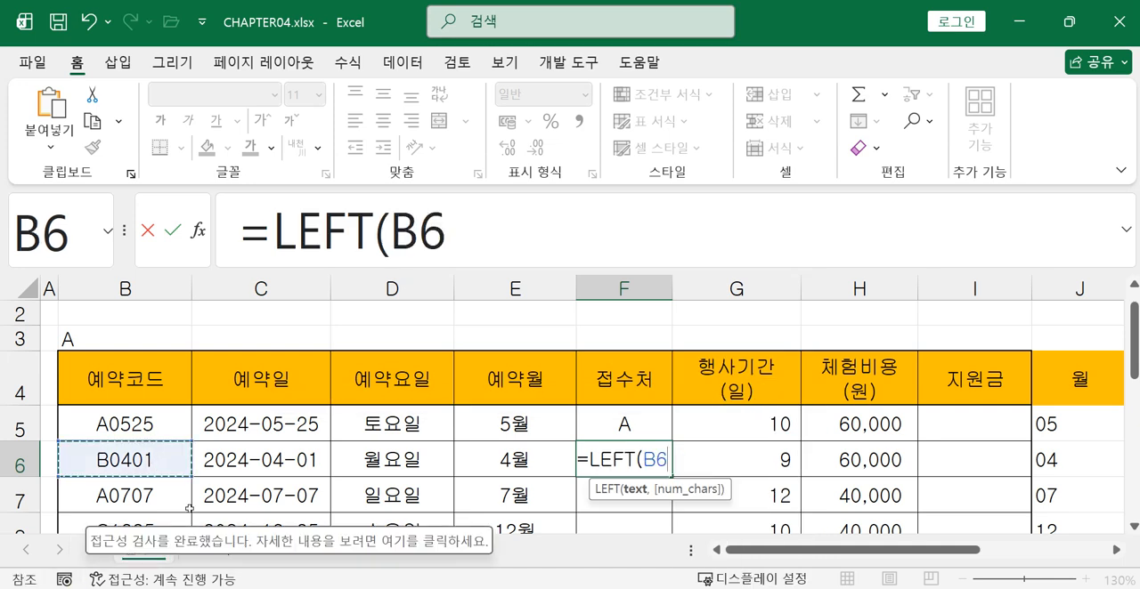
type(",1)")
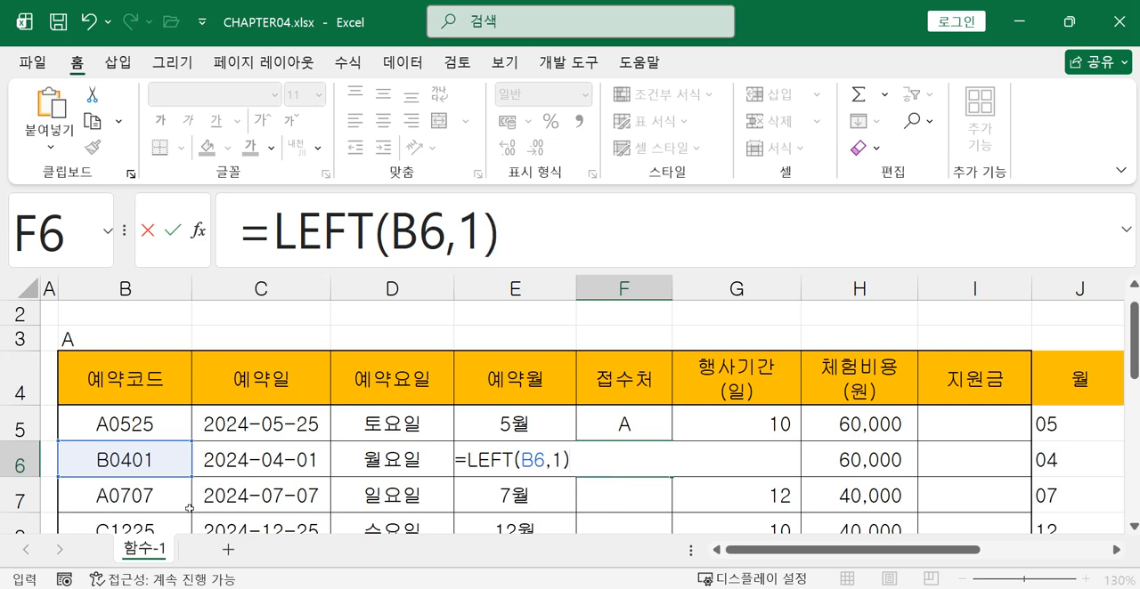
key("Return")
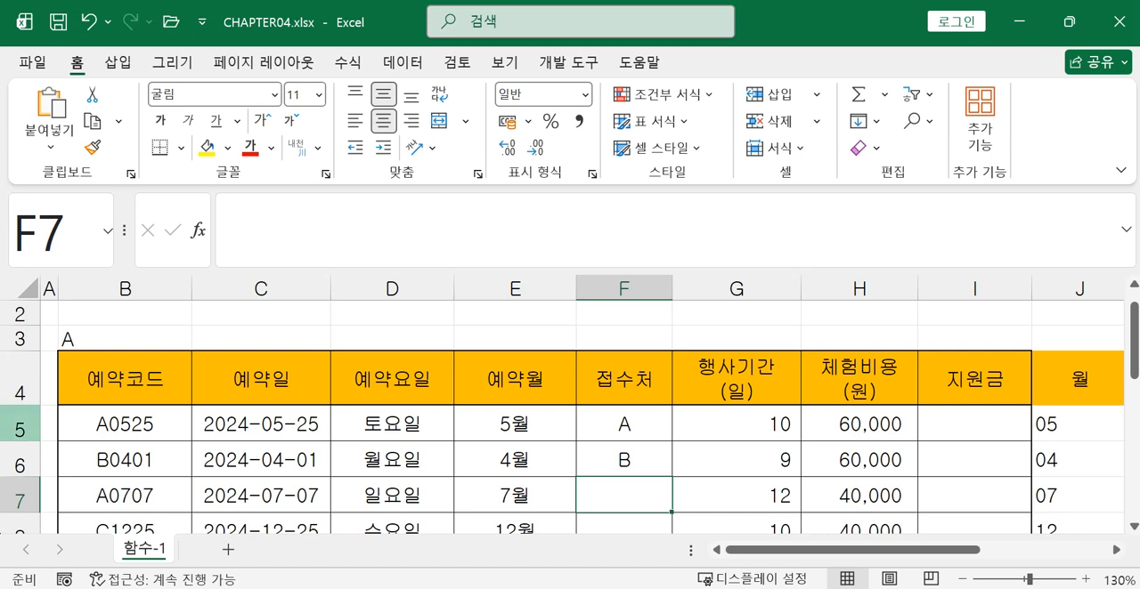
left_click(655, 457)
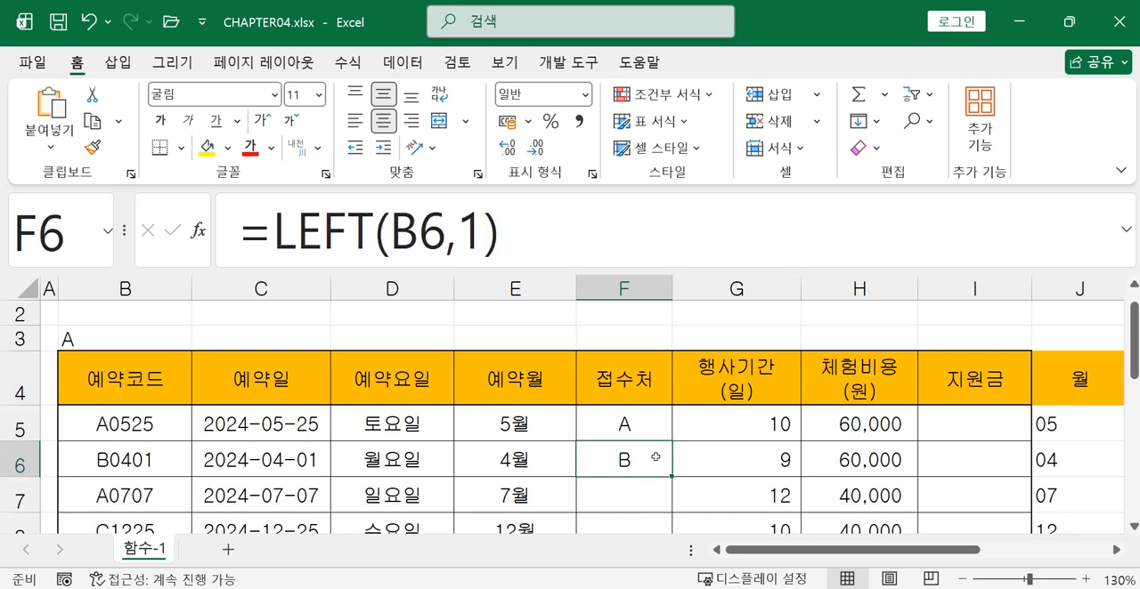
Fill the LEFT formula from cell F6 down the 접수처 column to row 12
mouse_move(671, 477)
left_mouse_down()
mouse_move(670, 579)
mouse_move(682, 481)
left_mouse_up()
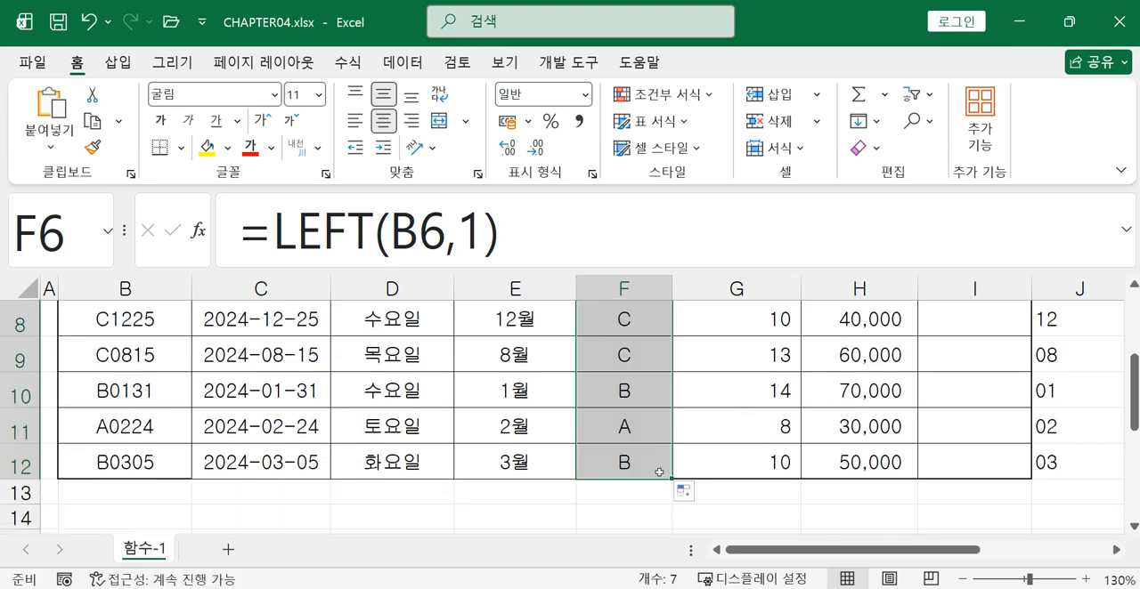
scroll(757, 483, "up", 2)
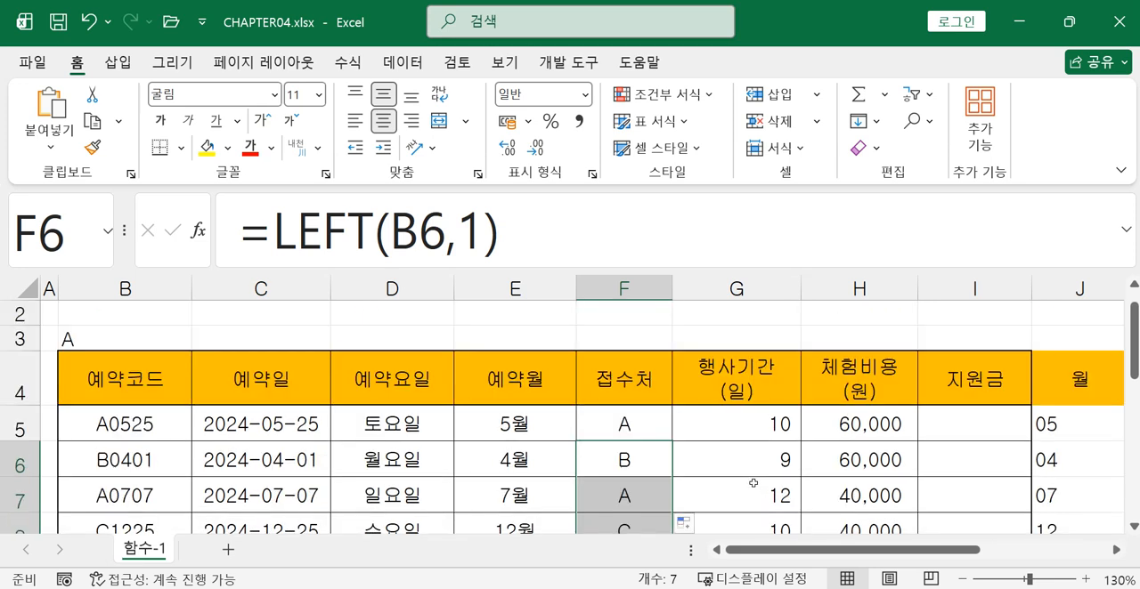
left_click(622, 429)
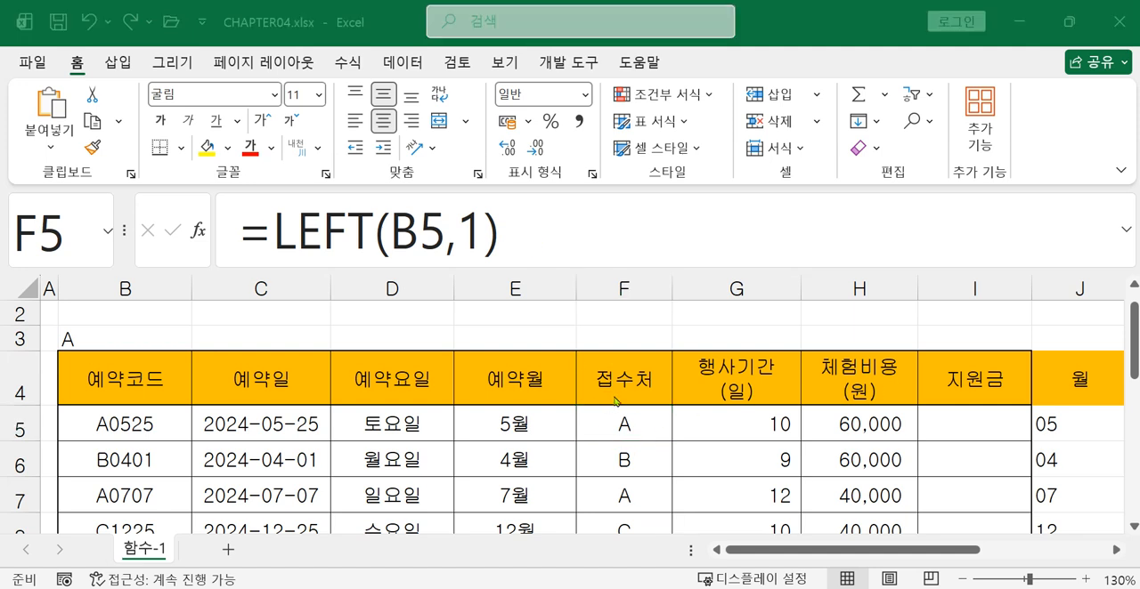
Extend the formula in cell F5 to =LEFT(B5,1)="A" to test whether the reservation code starts with A
left_click(621, 425)
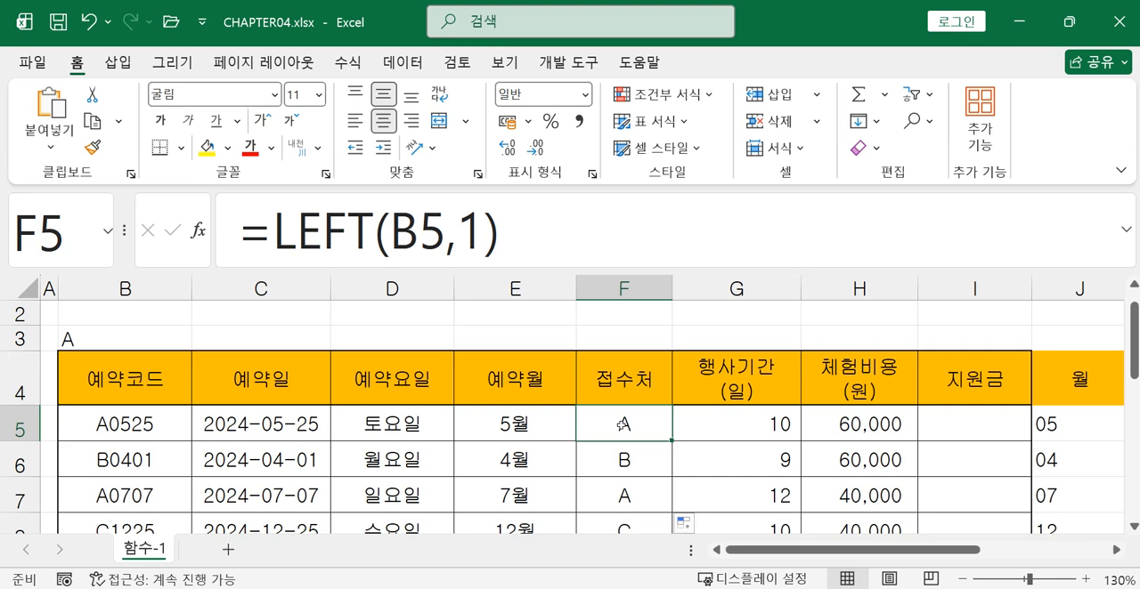
left_click(549, 237)
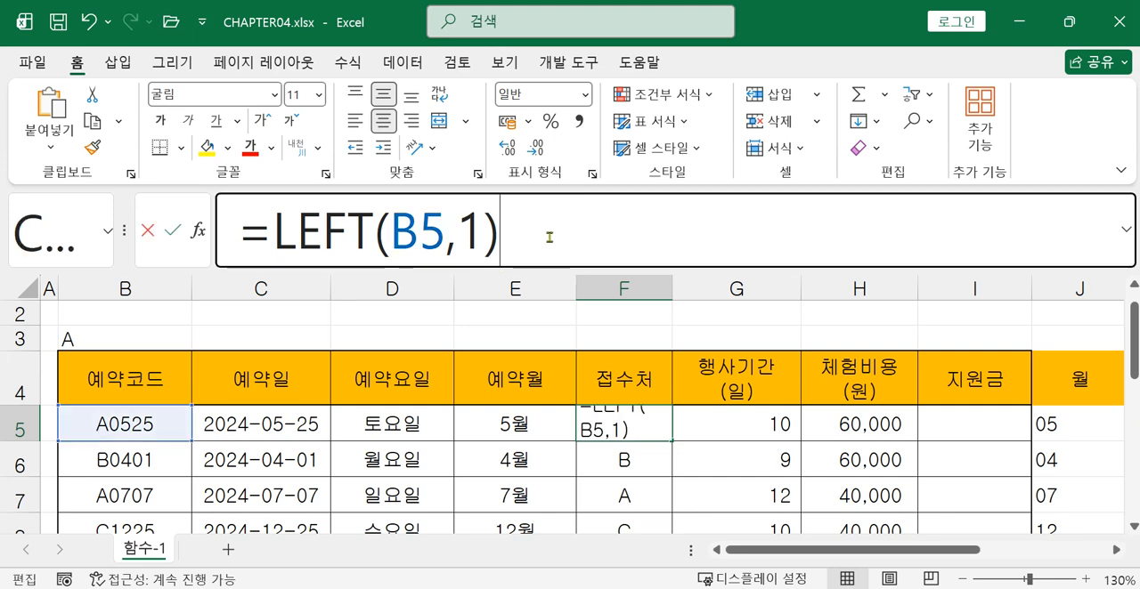
type("=")
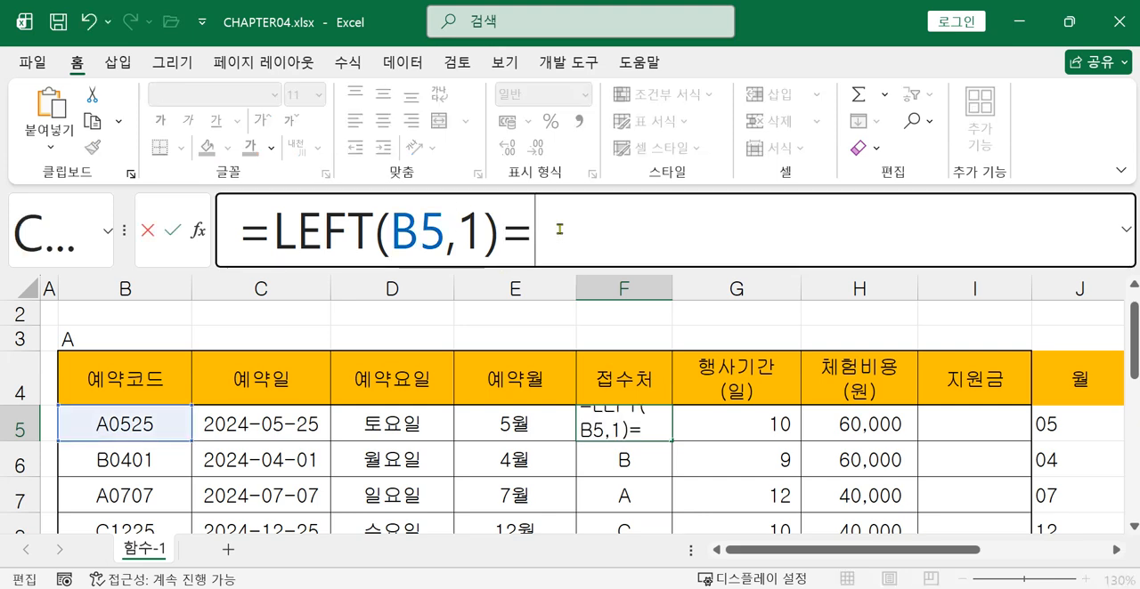
type("\"A\"")
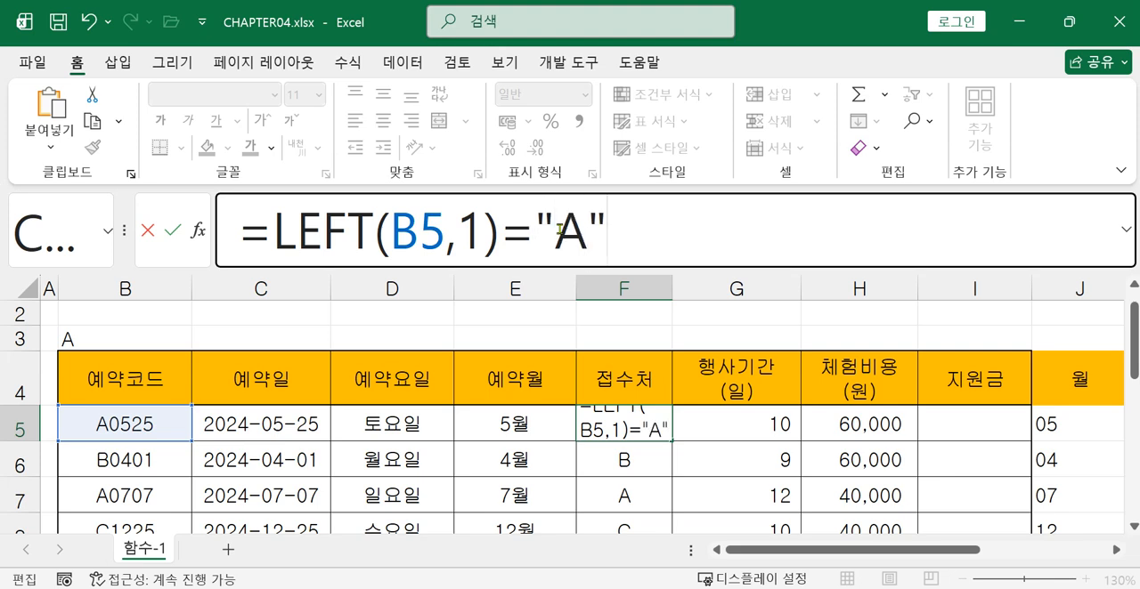
double_click(509, 234)
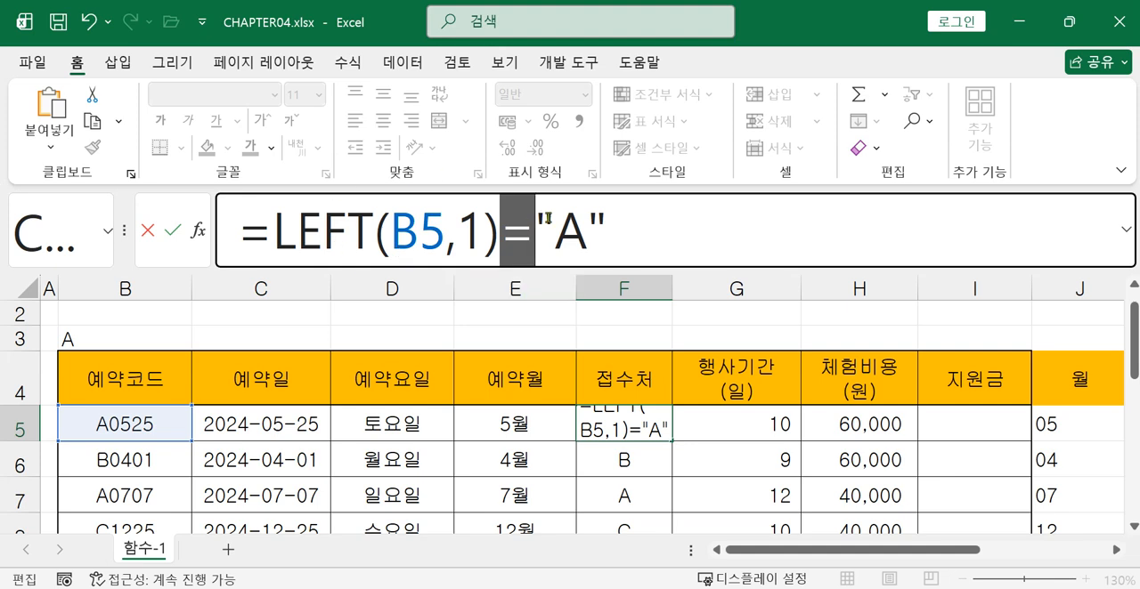
key("Return")
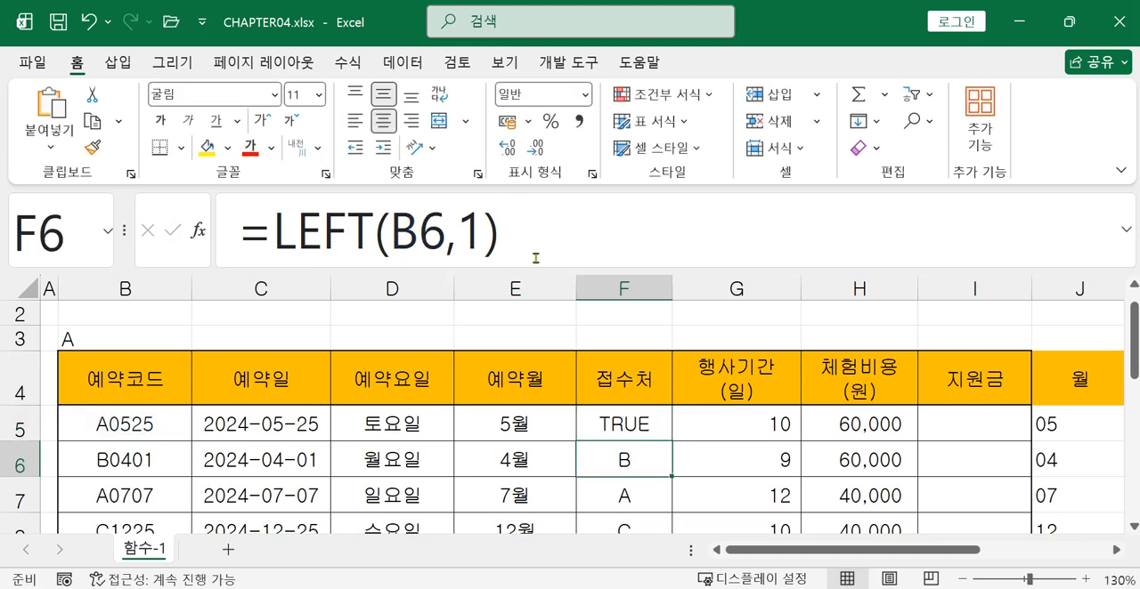
Extend the formula in cell F6 to =LEFT(B6,1)="A"
left_click(527, 241)
type("=")
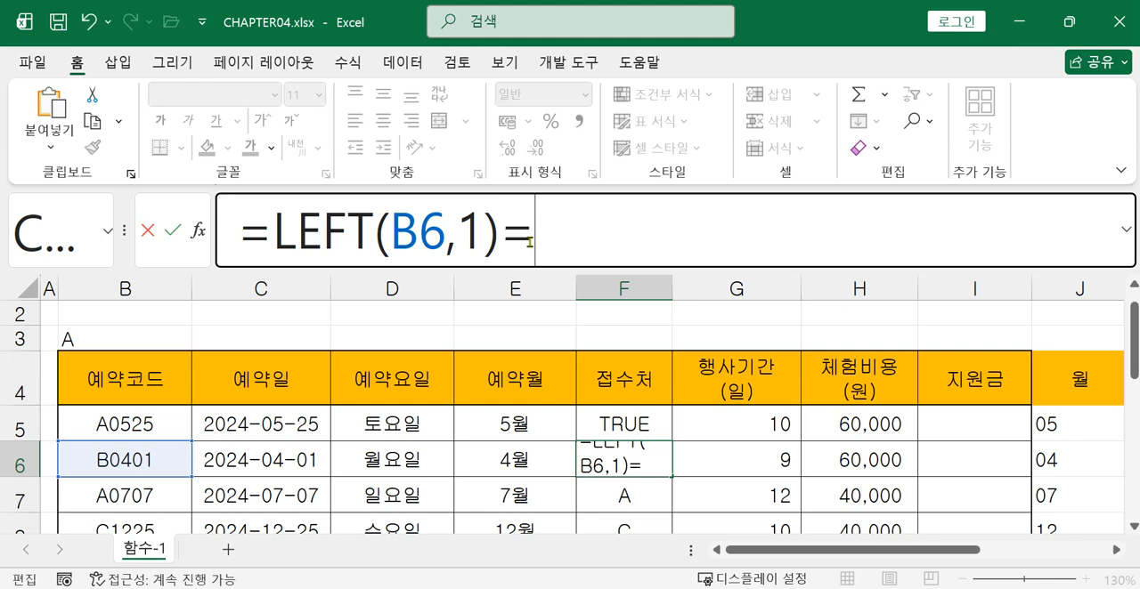
type("\"A")
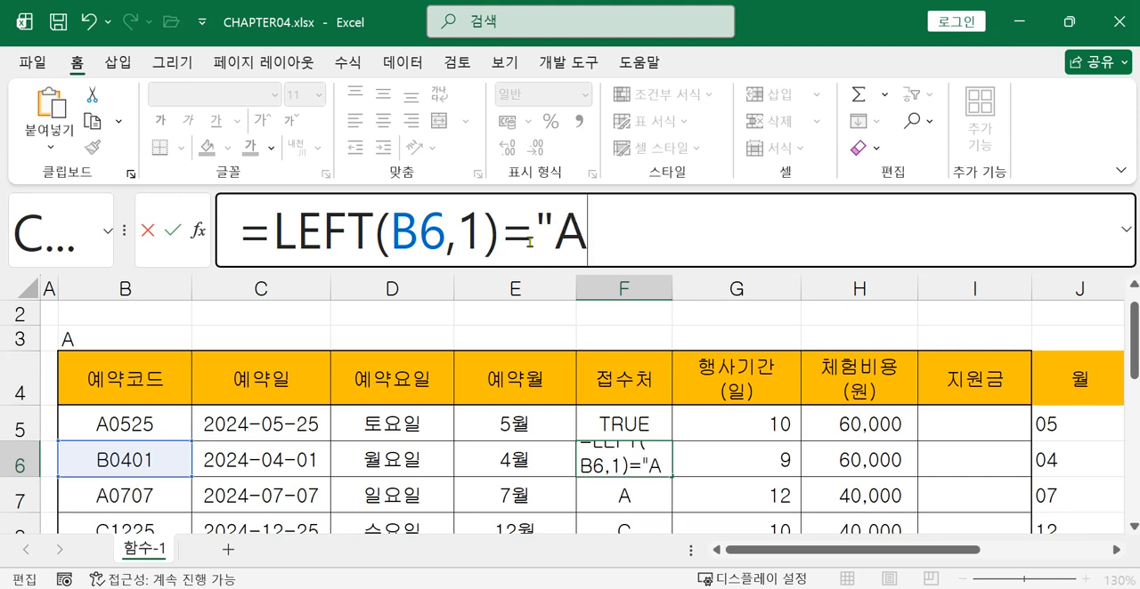
type("\"")
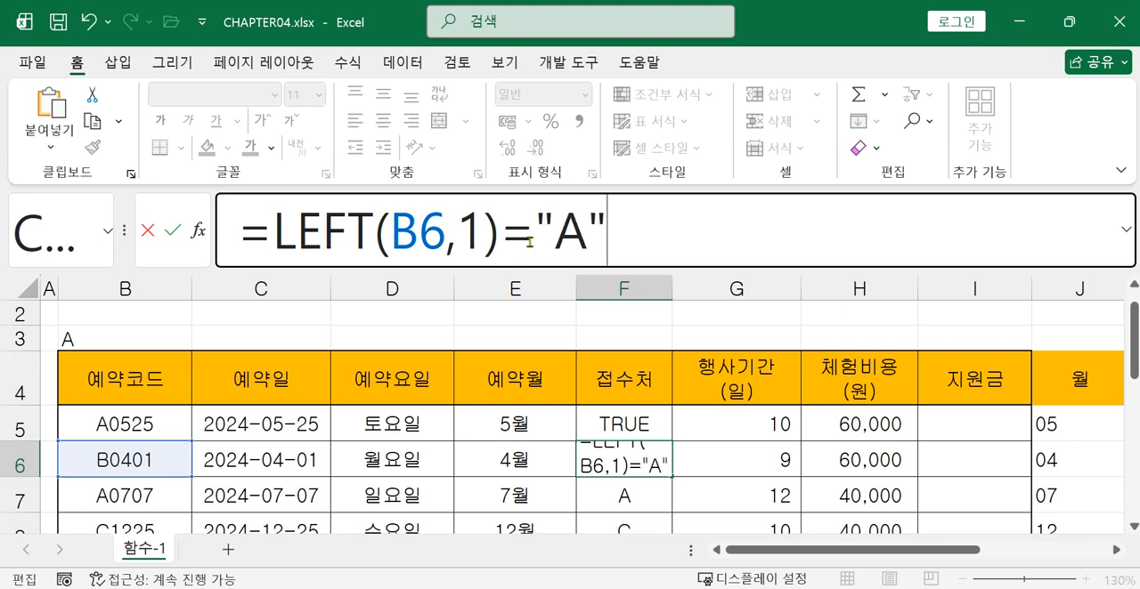
key("Return")
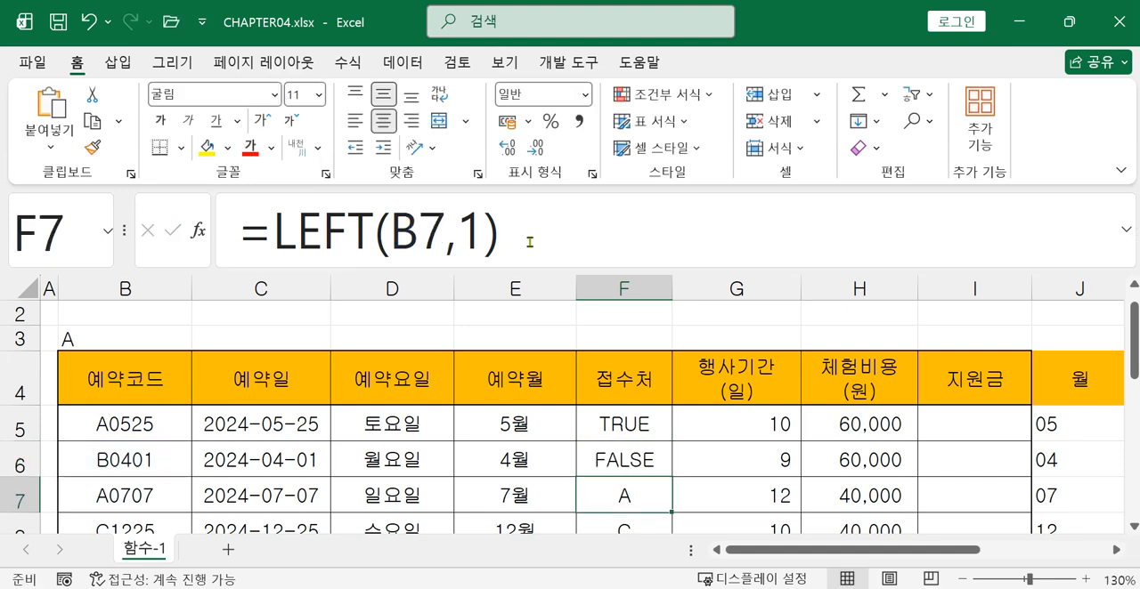
Fill the =LEFT(B6,1)="A" comparison from cell F6 down the 접수처 column to row 12
left_click(647, 459)
mouse_move(674, 478)
left_mouse_down()
mouse_move(663, 567)
mouse_move(670, 485)
left_mouse_up()
scroll(597, 481, "up", 2)
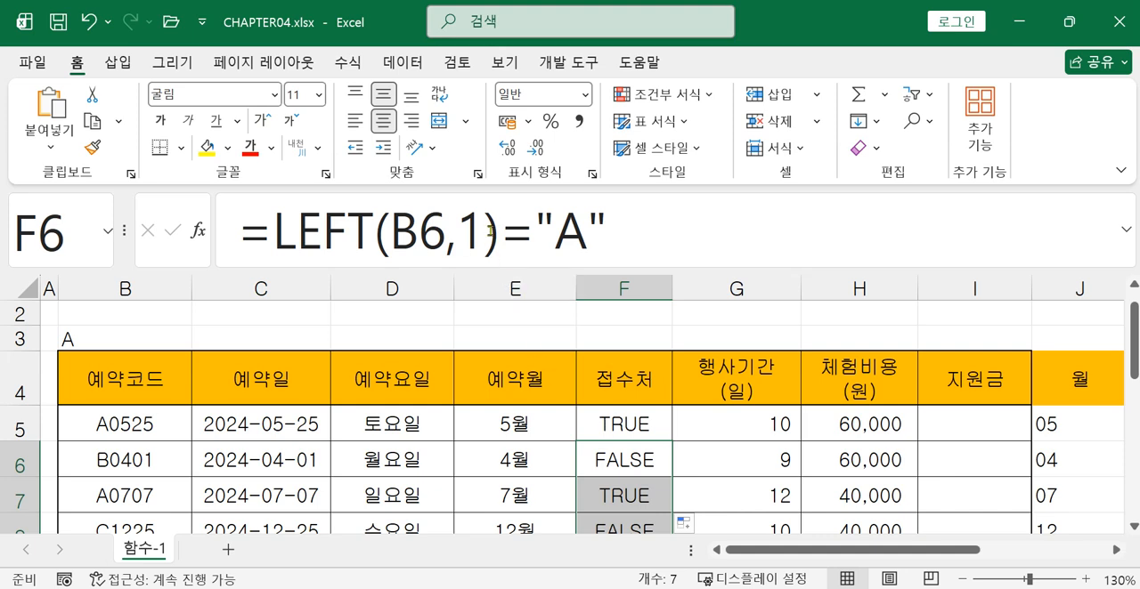
Examine the LEFT comparison formulas and their logical results in cells F5, F6 and F7
left_click(344, 224)
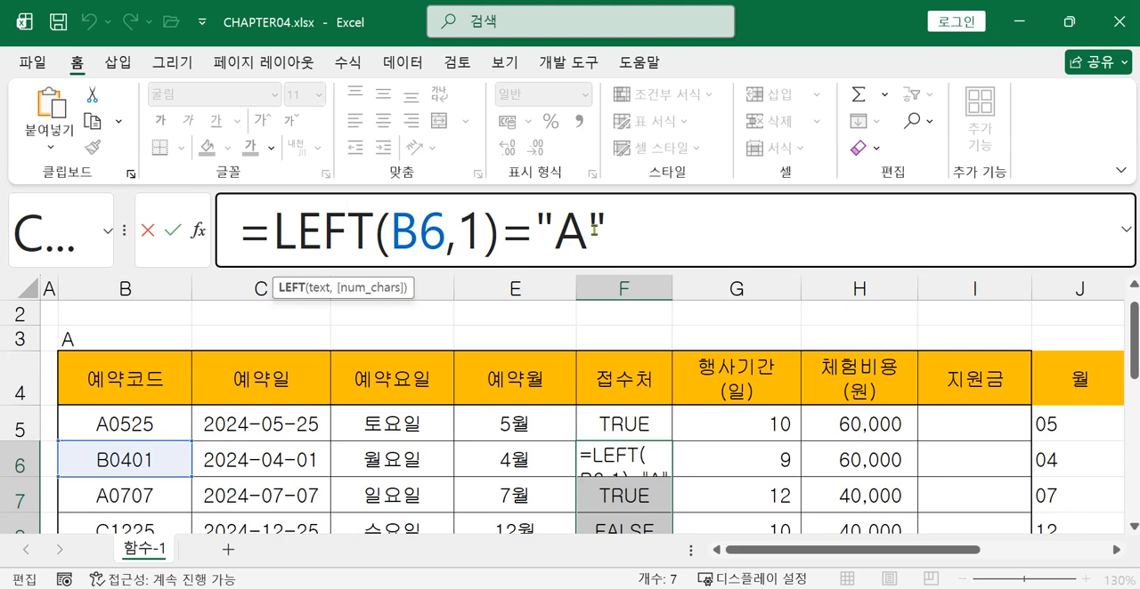
key("Return")
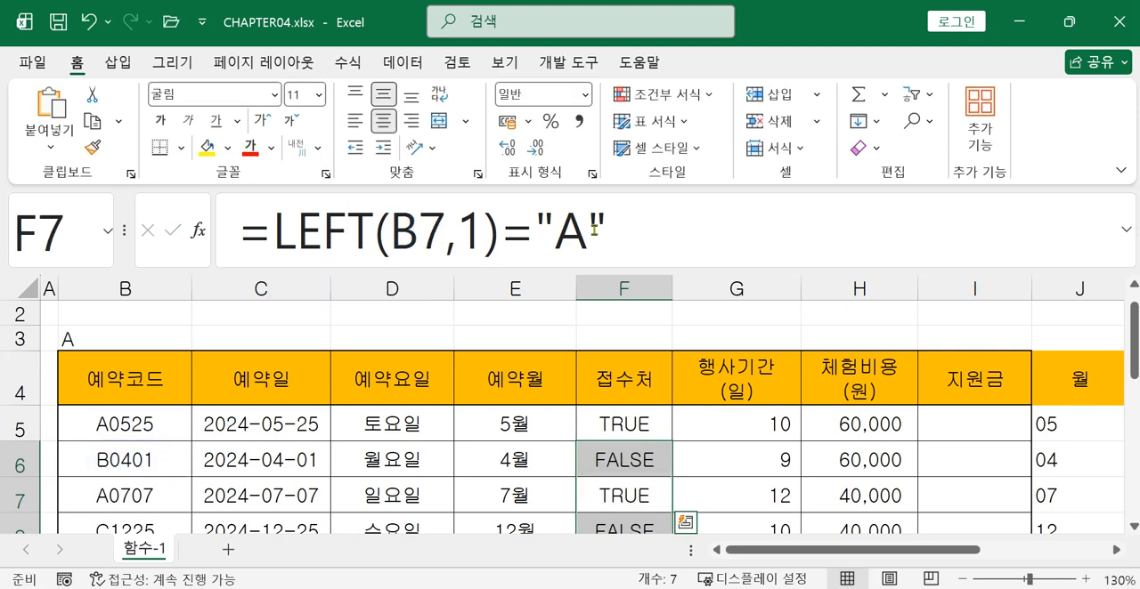
left_click(666, 501)
left_click(642, 430)
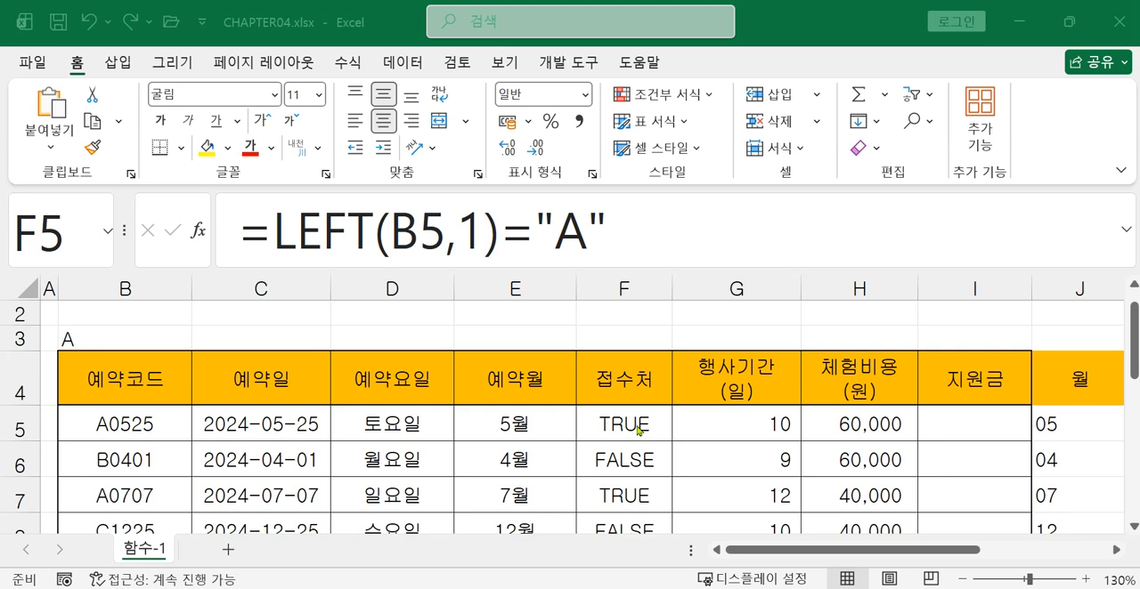
left_click(349, 239)
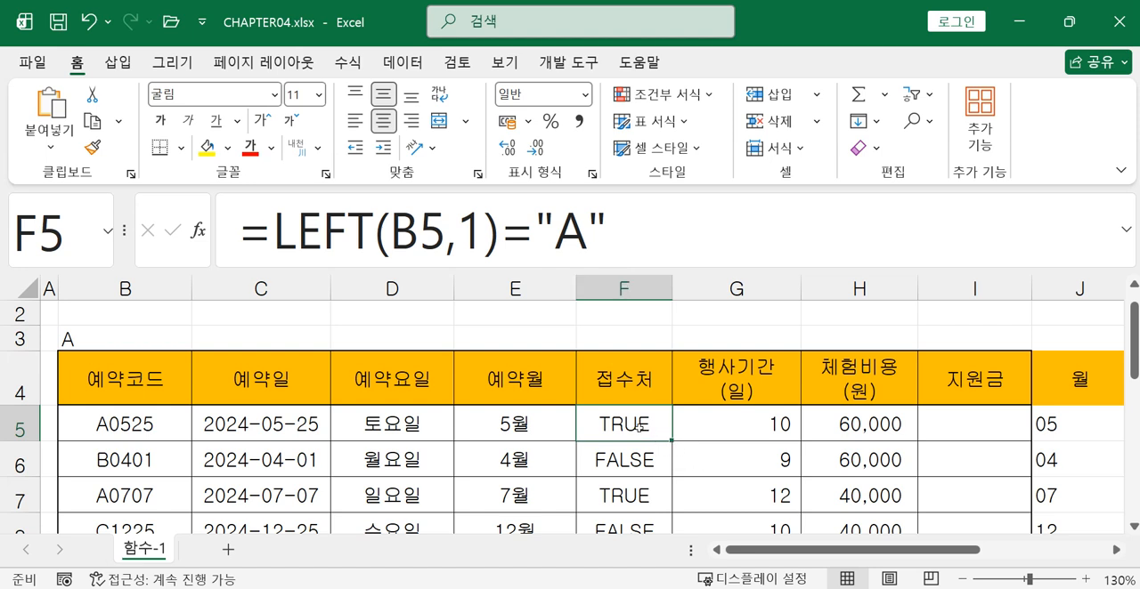
left_click(628, 449)
left_click(623, 424)
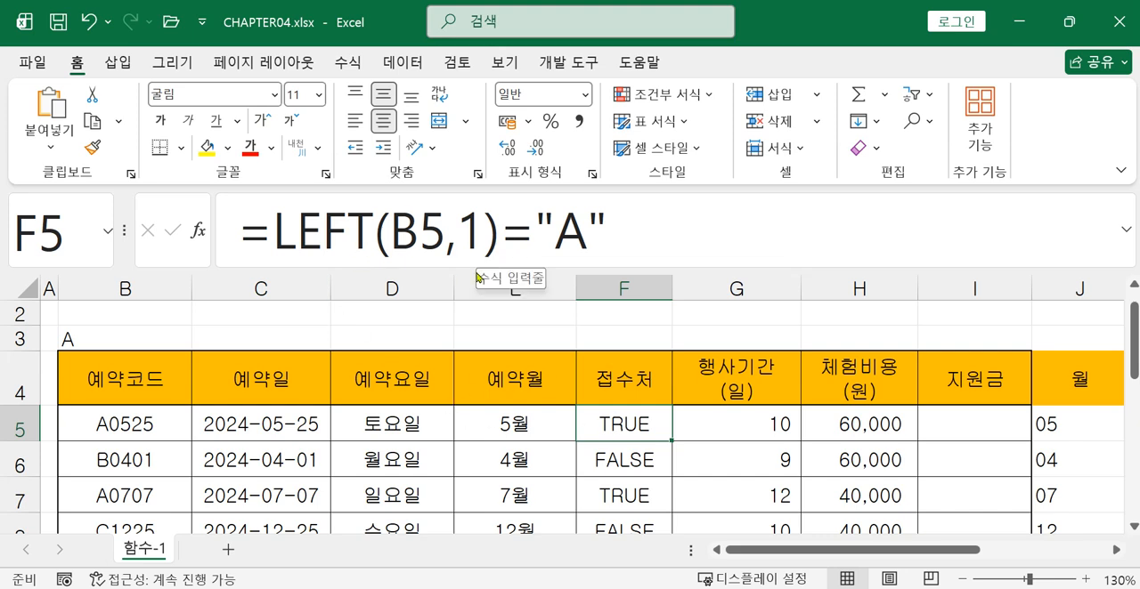
Wrap the comparison in cell F5 in an IF function, making LEFT(B5,1)="A" its logical test
left_click(284, 249)
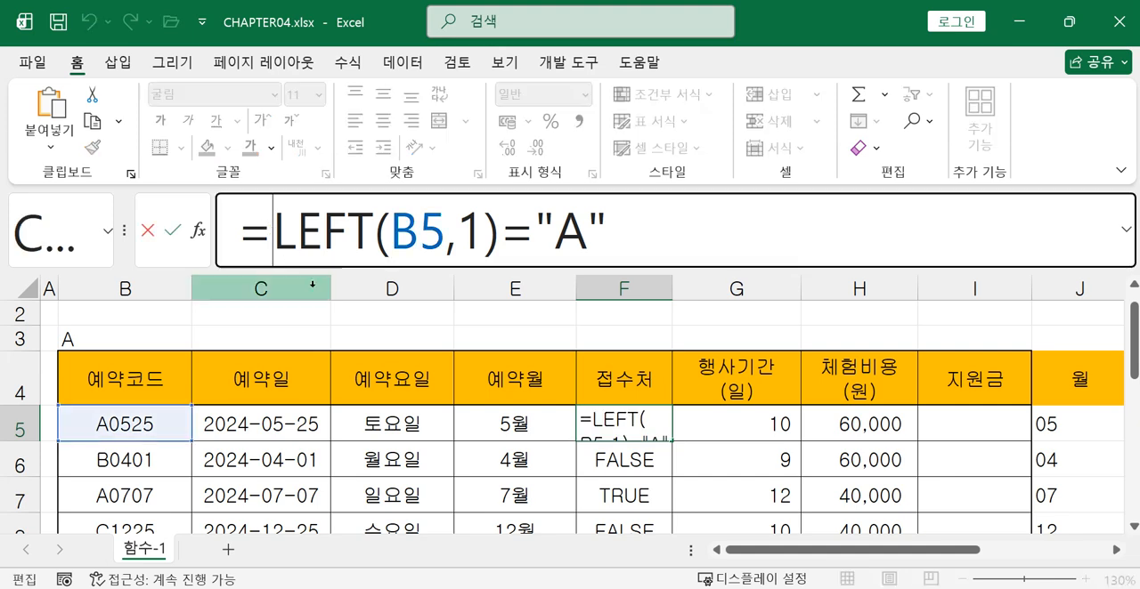
type("i")
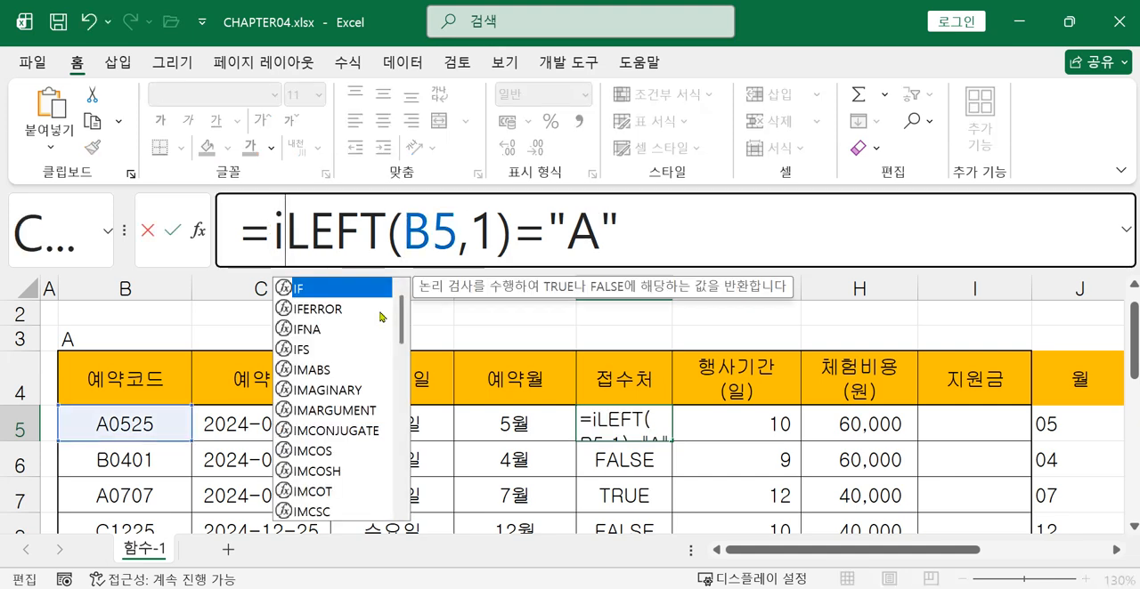
double_click(314, 296)
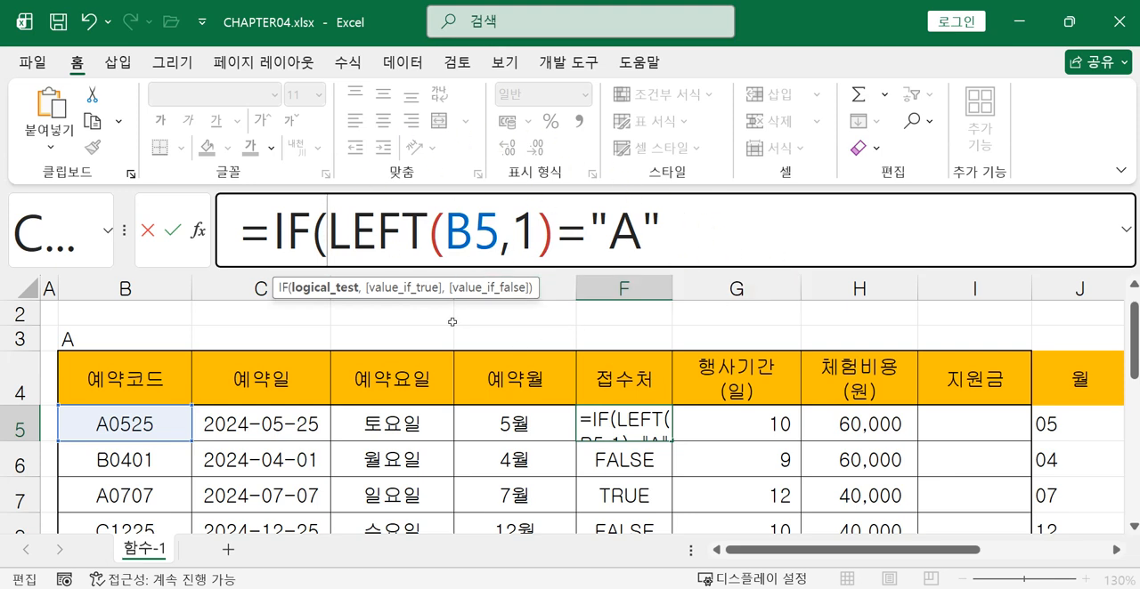
left_click(703, 237)
type(",")
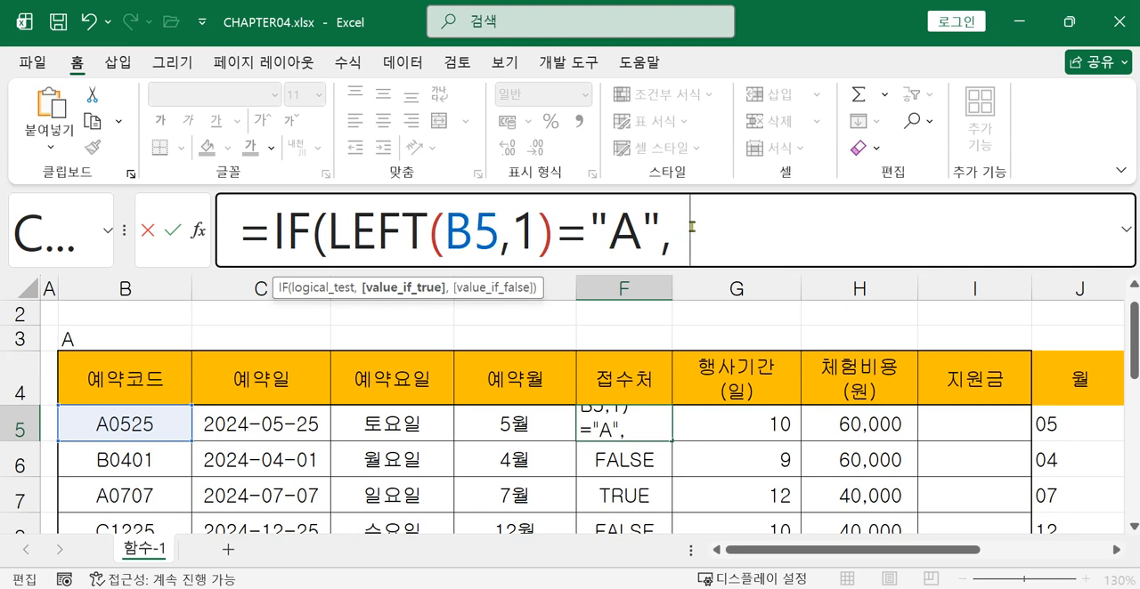
Enter "본부" as the value-if-true argument of the IF formula in cell F5
type("\"qh")
key("BackSpace")
key("BackSpace")
type("본부")
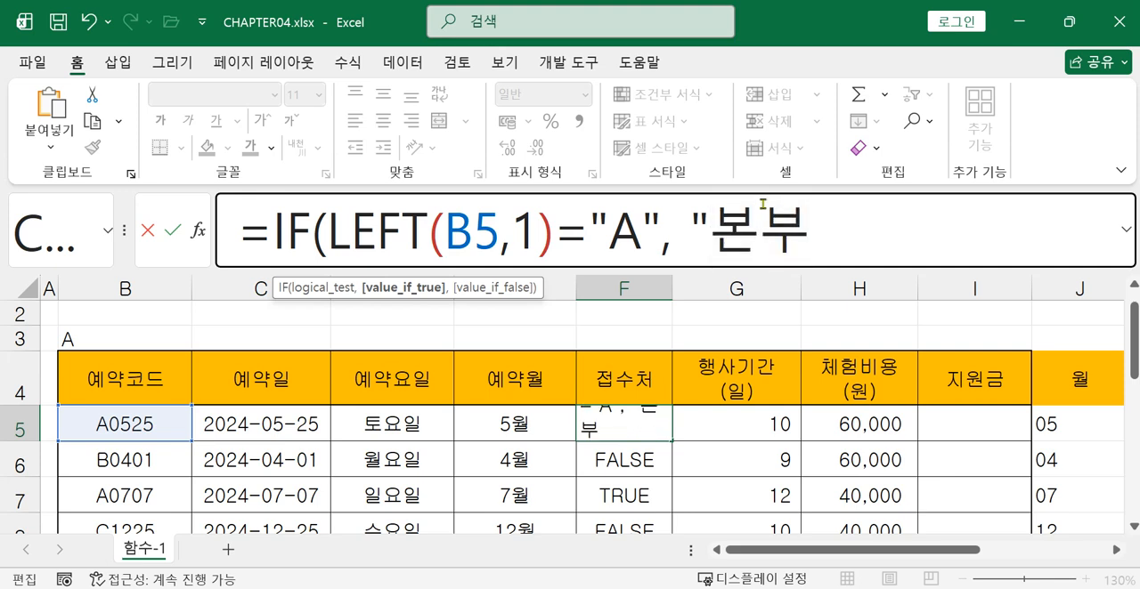
type("\",")
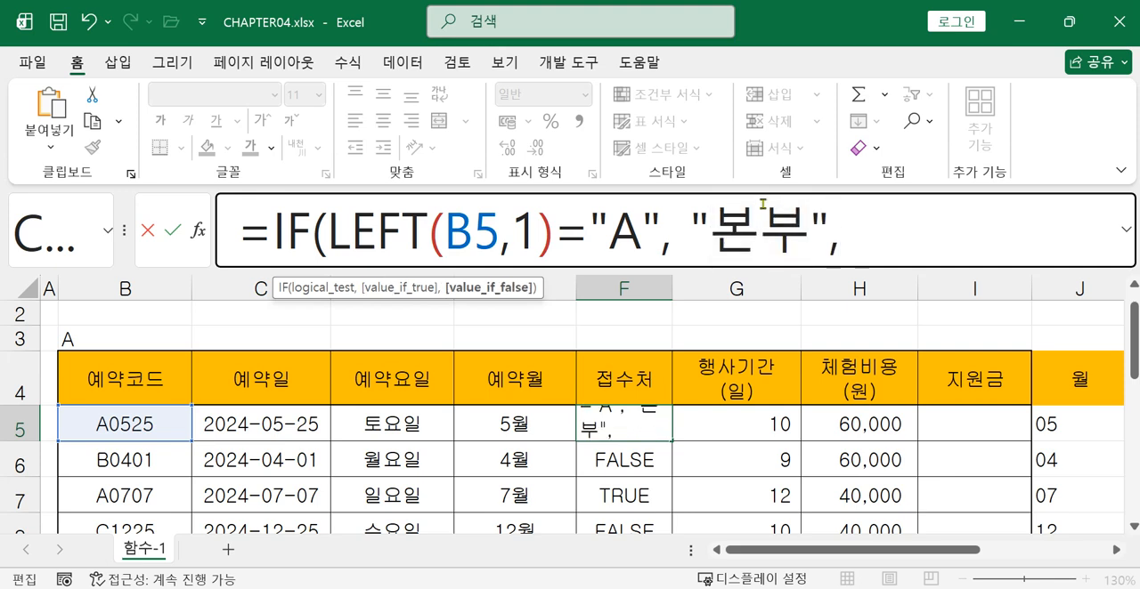
Add "직영" as the value-if-false argument and complete the IF formula in cell F5
left_click_drag(327, 234, 661, 242)
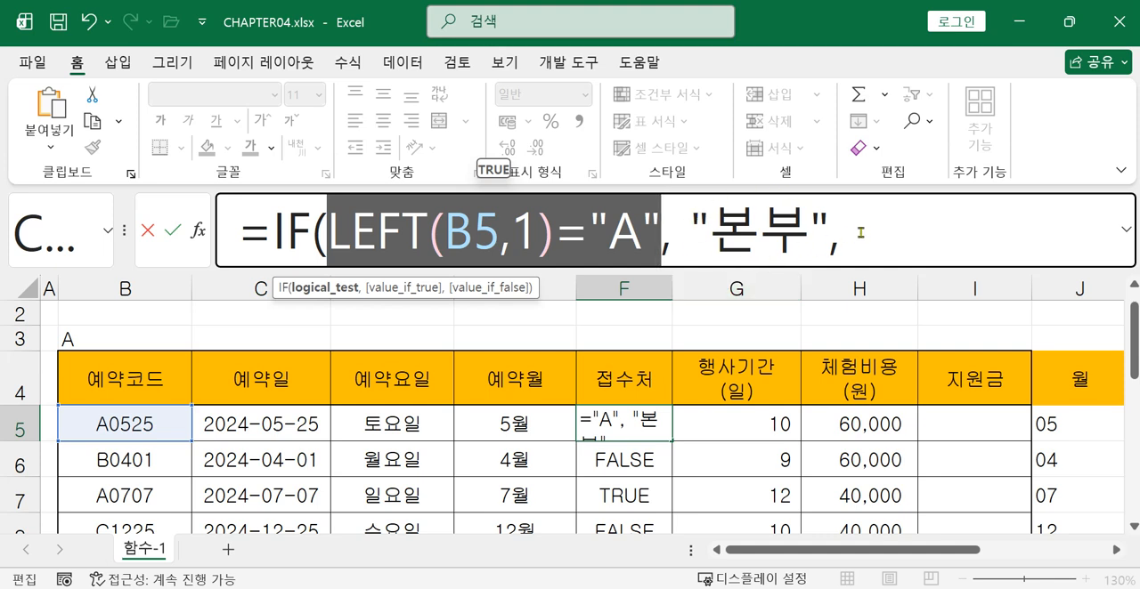
left_click(889, 233)
type("\"")
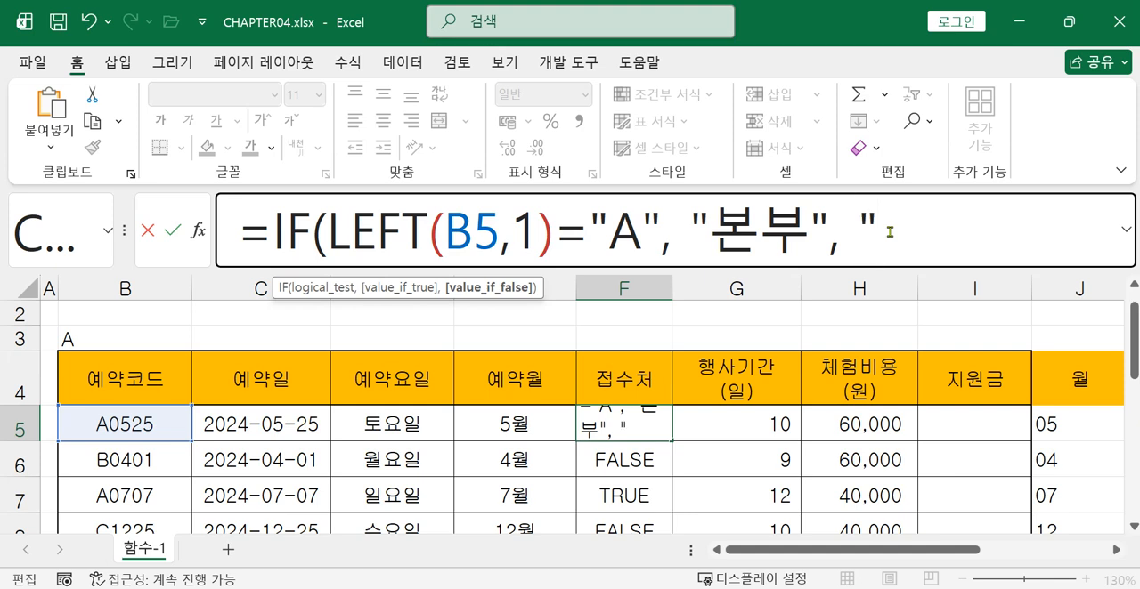
type("직영")
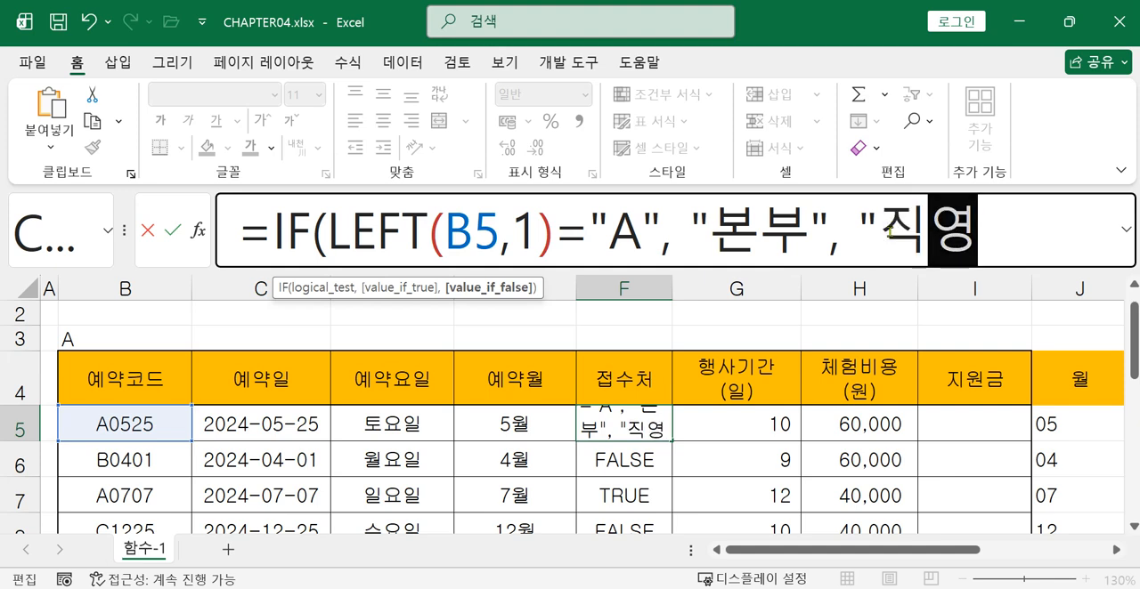
type("\" )")
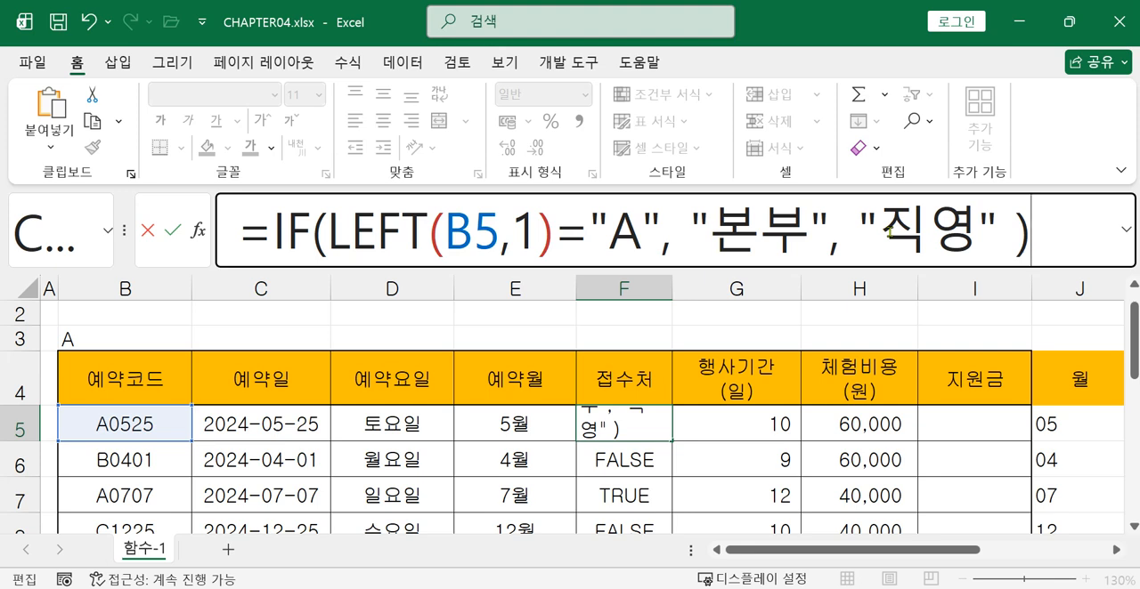
key("Return")
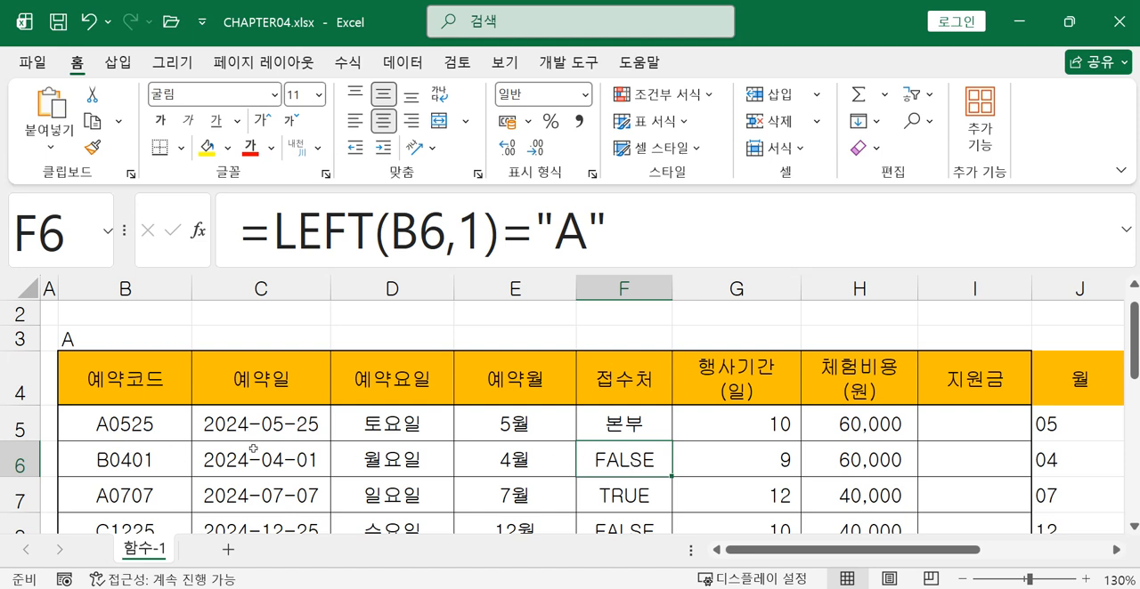
Wrap the comparison in cell F6 in an IF function, making LEFT(B6,1)="A" its logical test
left_click(267, 228)
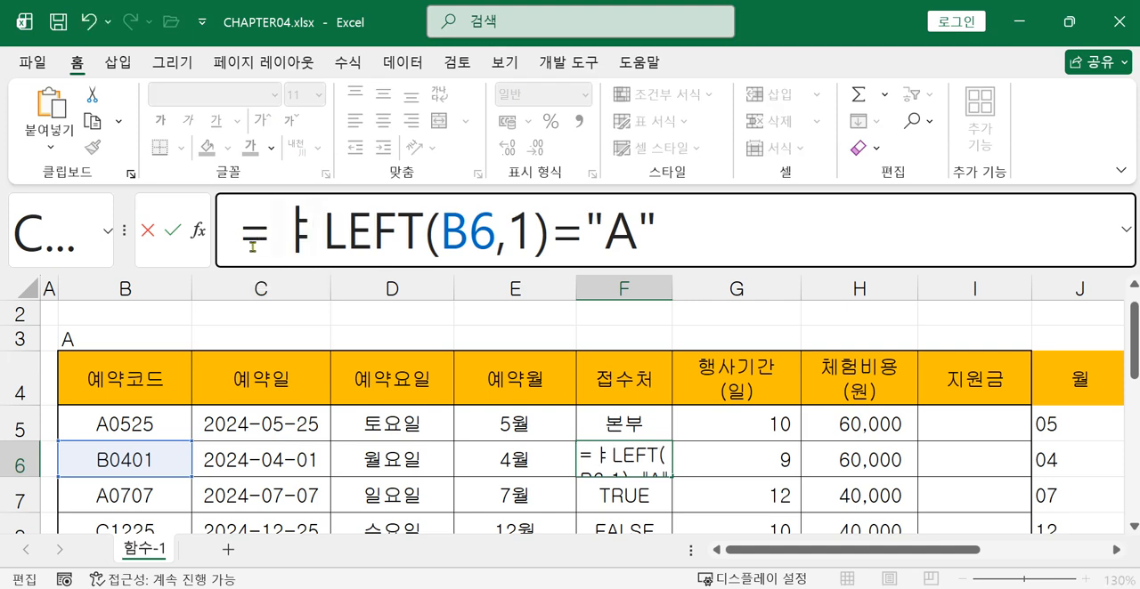
key("BackSpace")
type("i")
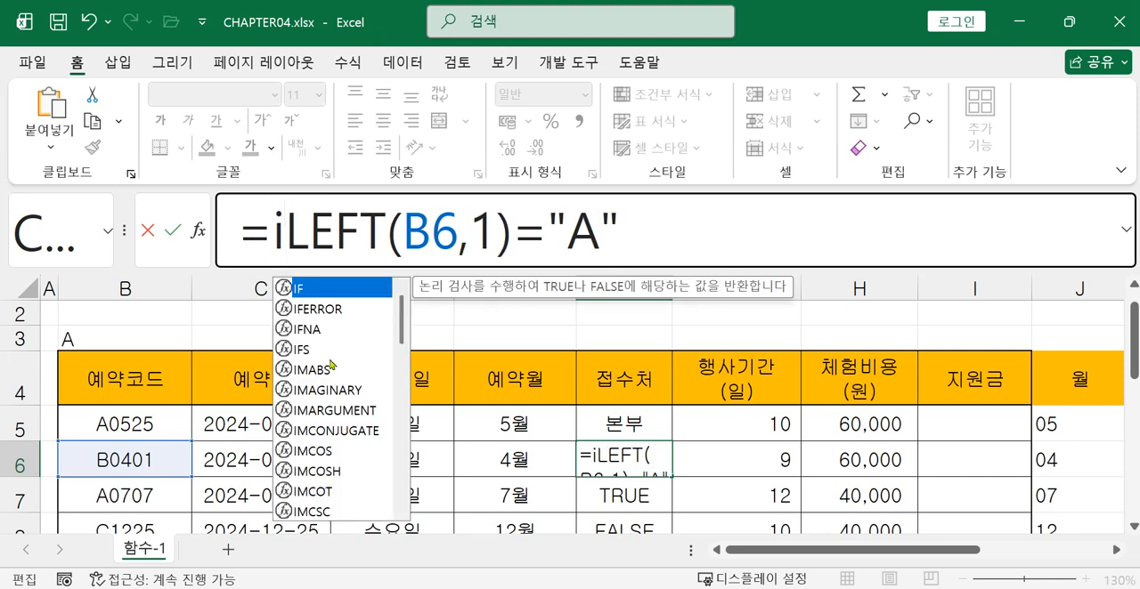
double_click(306, 299)
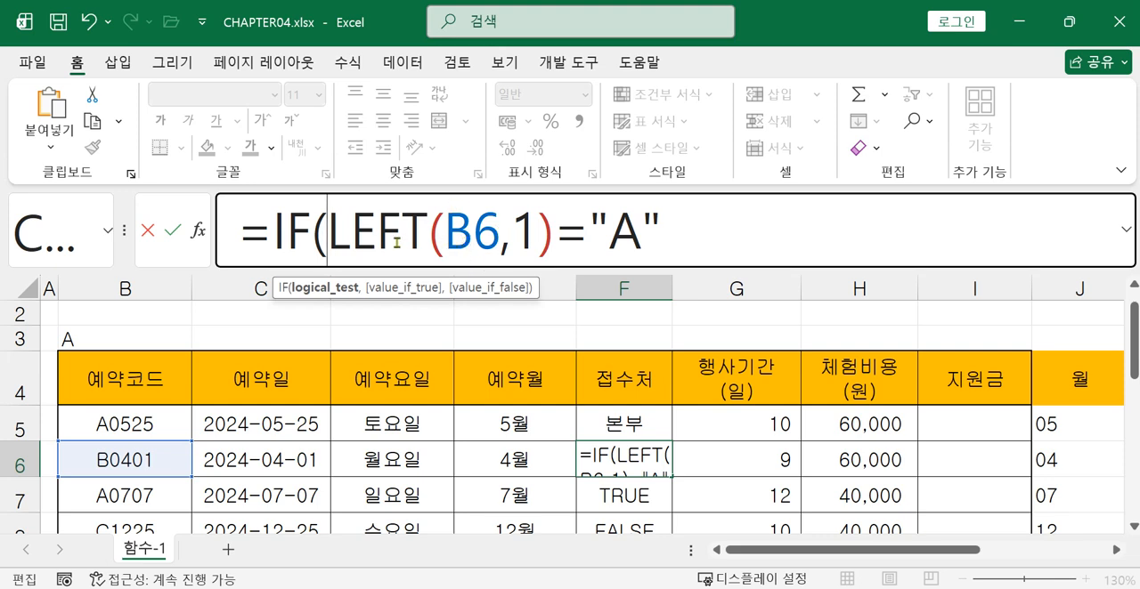
left_click(683, 244)
type(",")
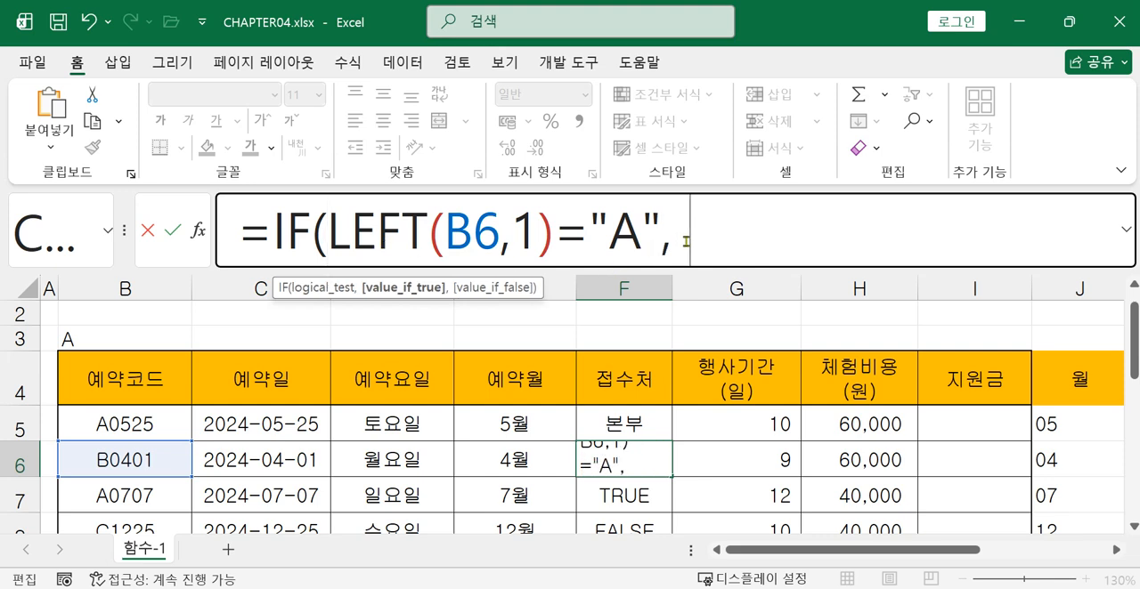
type("\":qh")
Complete the IF formula in cell F6 with "본부" as the value-if-true and "직영" as the value-if-false argument
key("BackSpace")
key("BackSpace")
key("BackSpace")
type("본부\"")
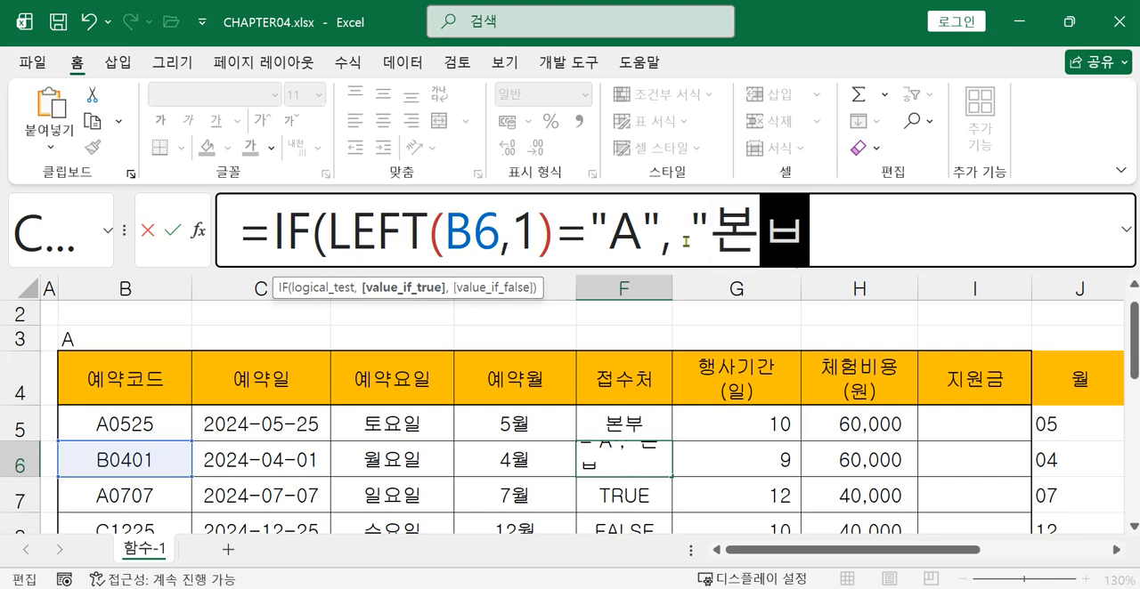
type(",")
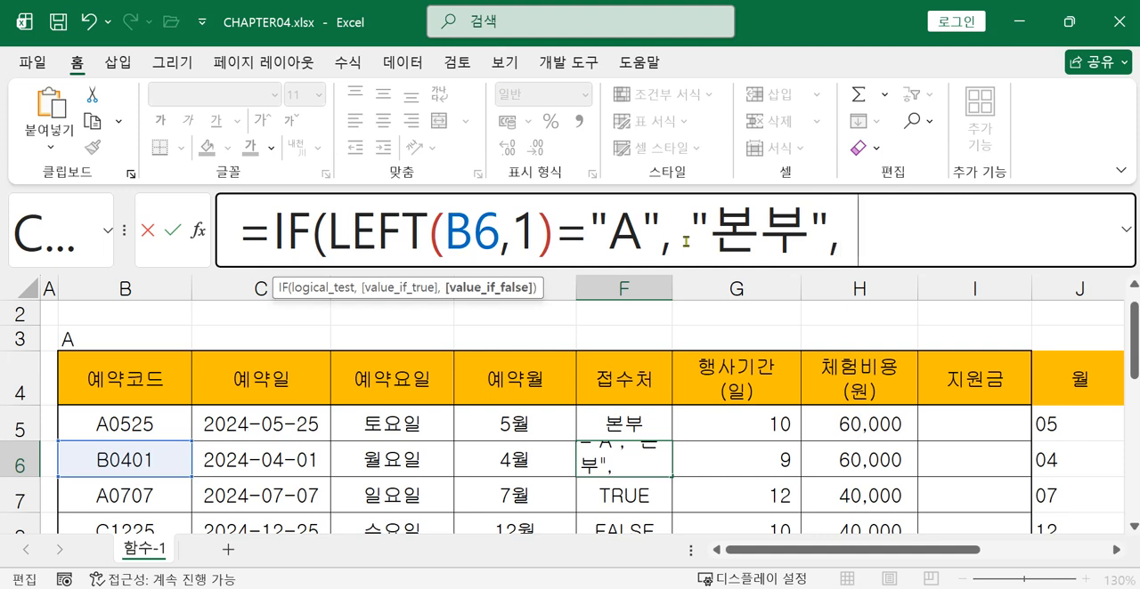
type(" \"지직영\" )")
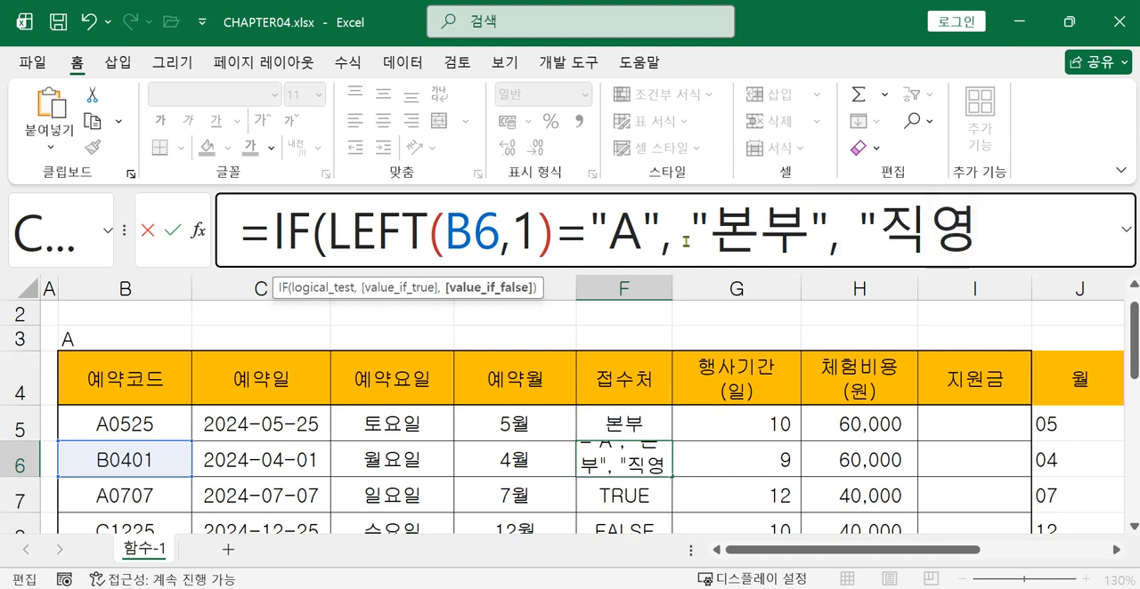
key("Return")
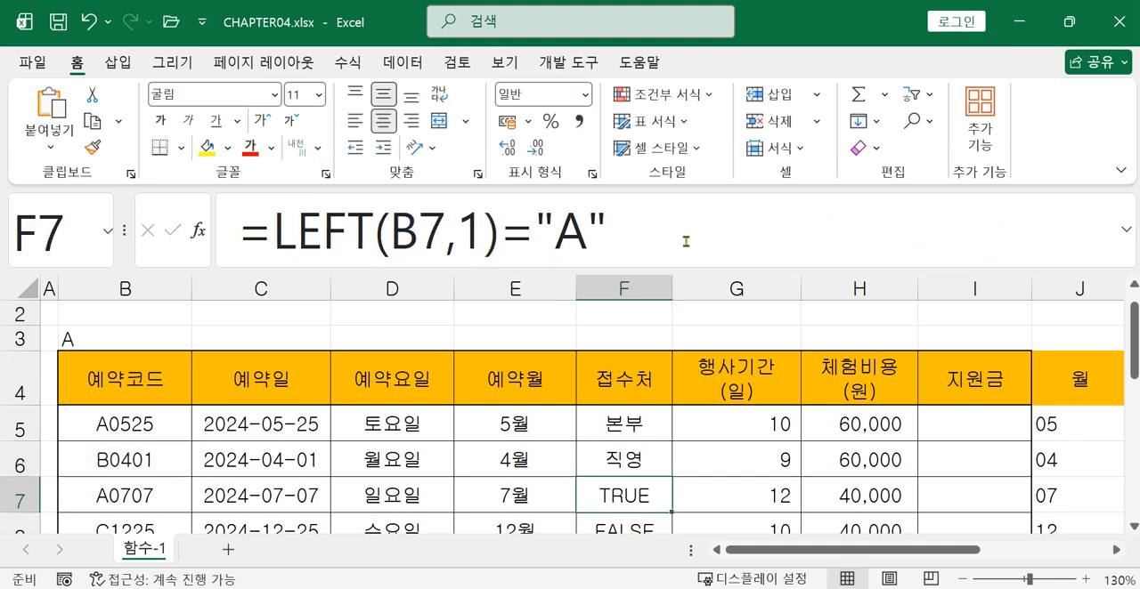
Fill the IF formula from cell F6 down the remaining rows of the 접수처 column
left_click(632, 465)
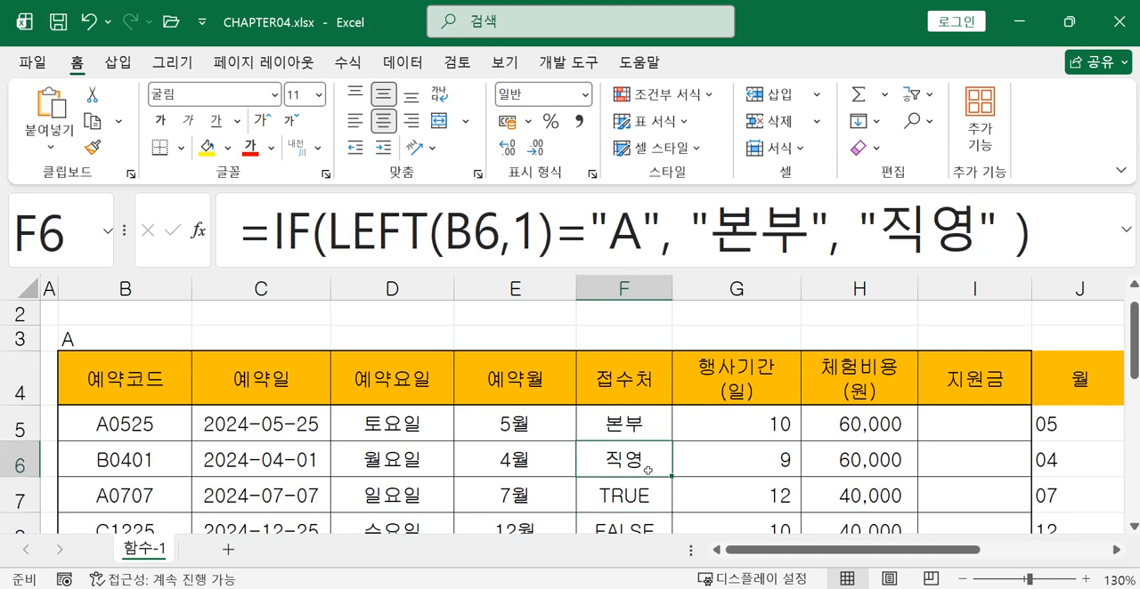
left_click_drag(673, 477, 661, 445)
scroll(685, 445, "up", 2)
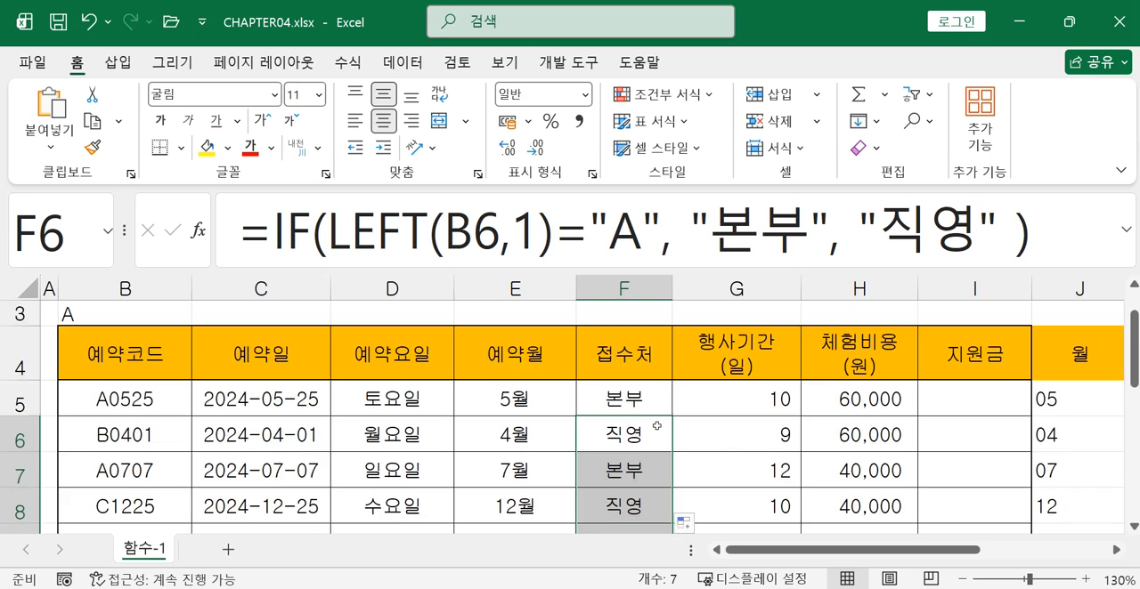
left_click(616, 409)
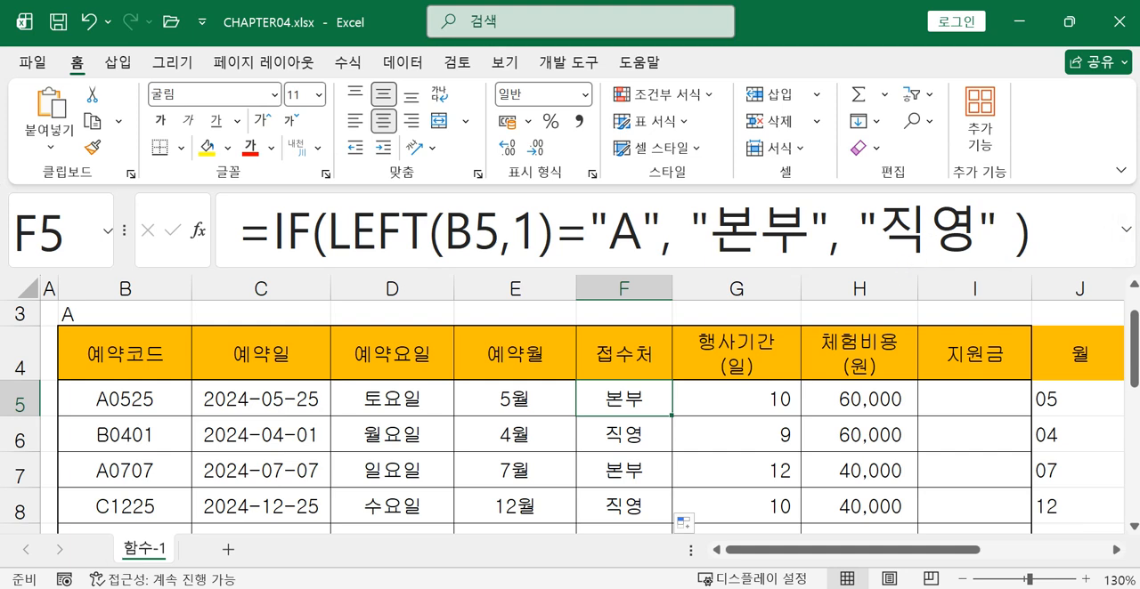
Switch to the photo 20240430_111400.jpg, read the 접수처 condition in the task text, and return to the workbook
key("alt+Tab")
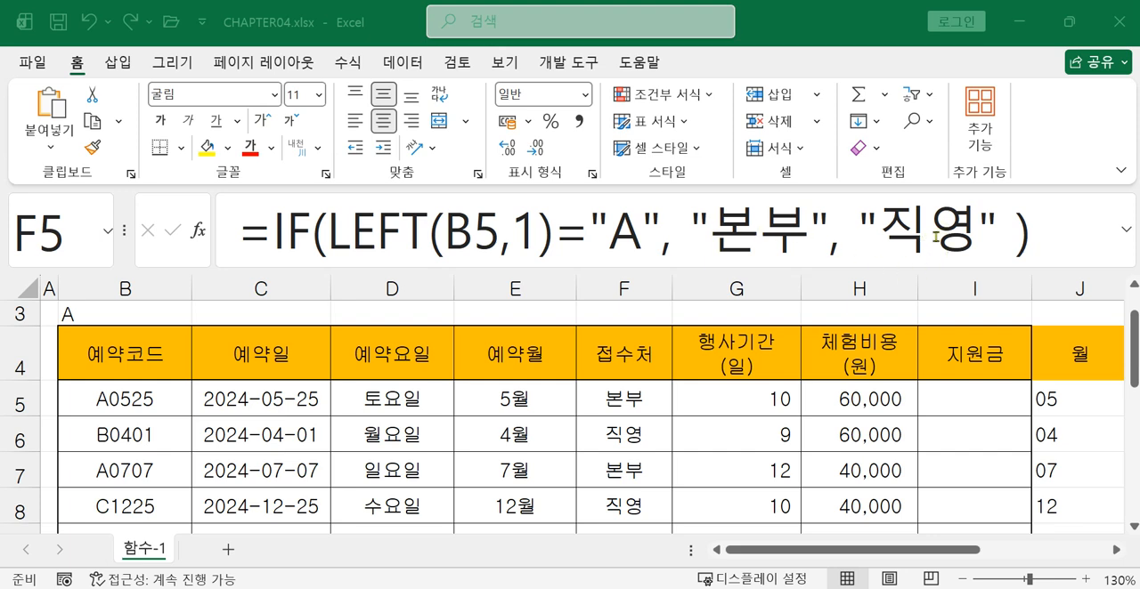
key("alt+Tab")
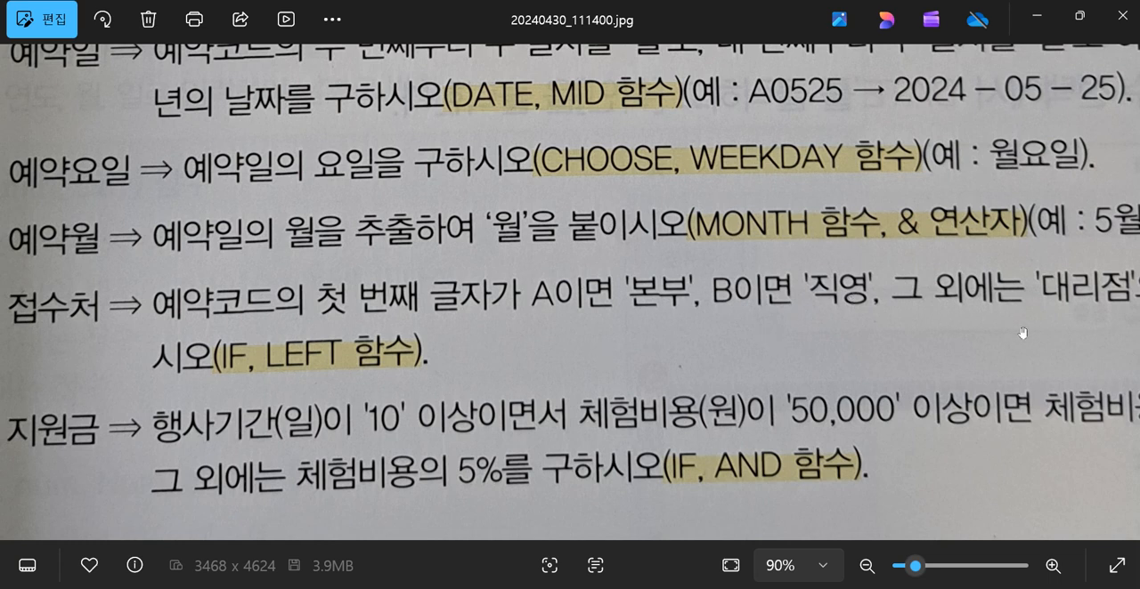
left_click_drag(1022, 333, 884, 336)
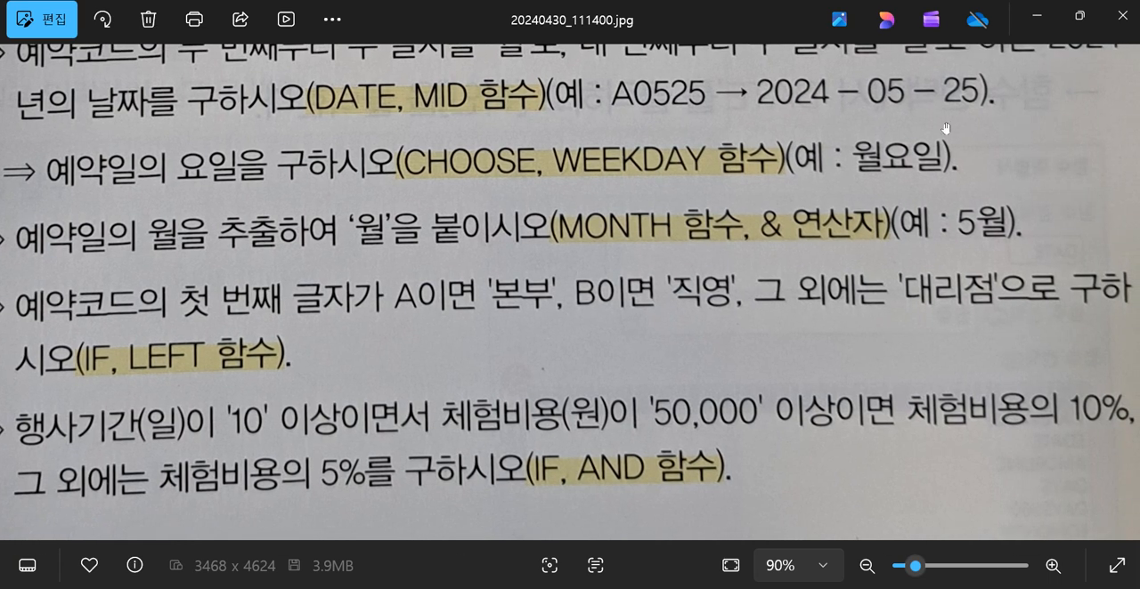
left_click(1035, 16)
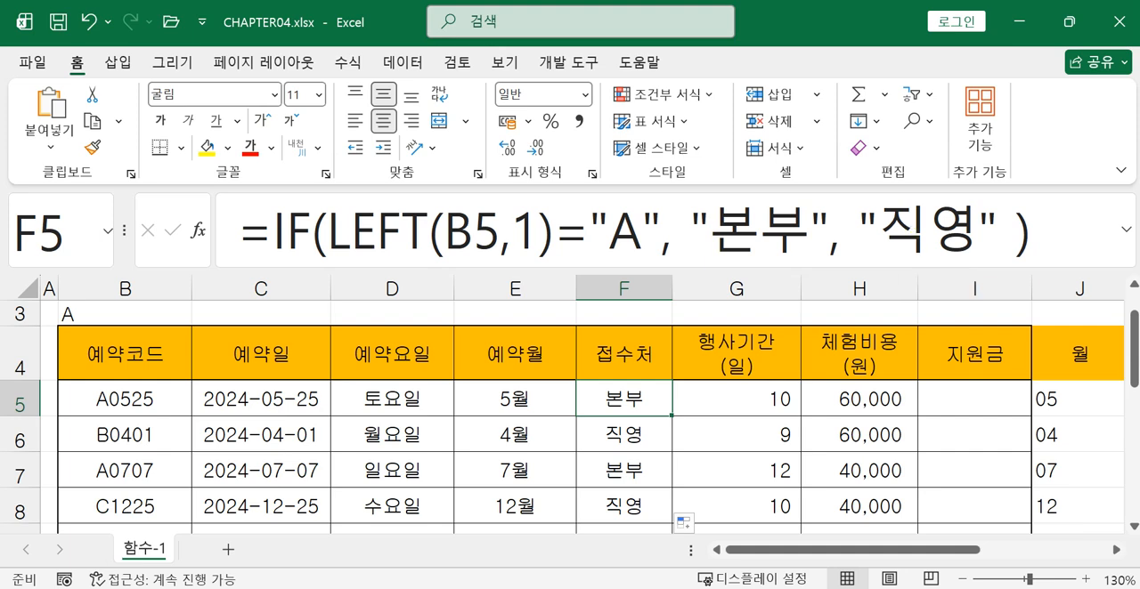
Remove the value-if-false argument "직영" from the IF formula in cell F5, keeping the insertion point in its place
left_click_drag(858, 236, 995, 236)
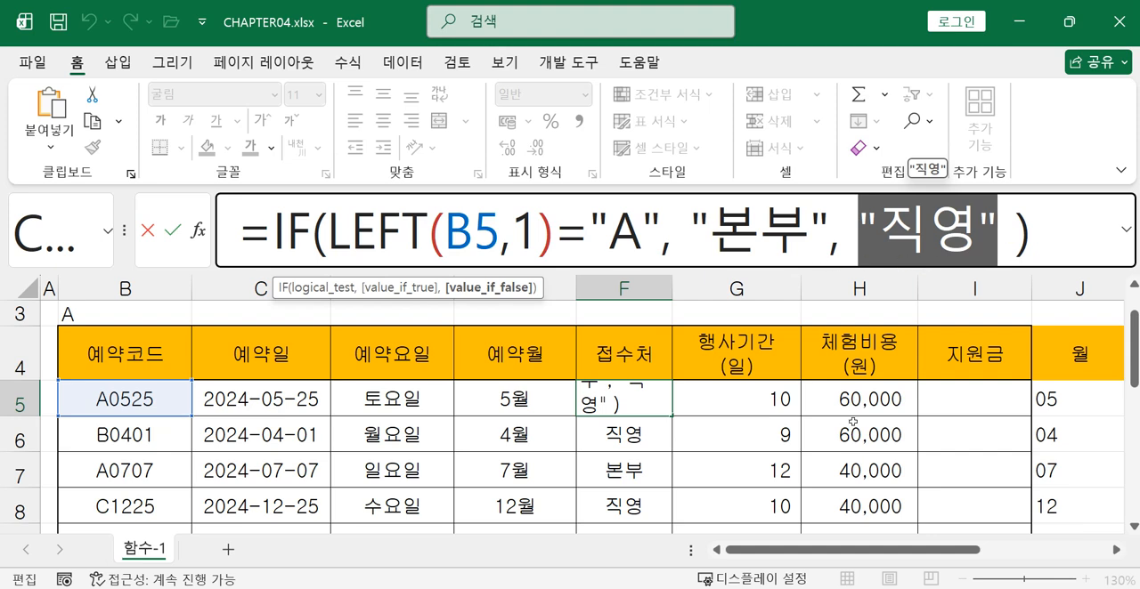
key("Delete")
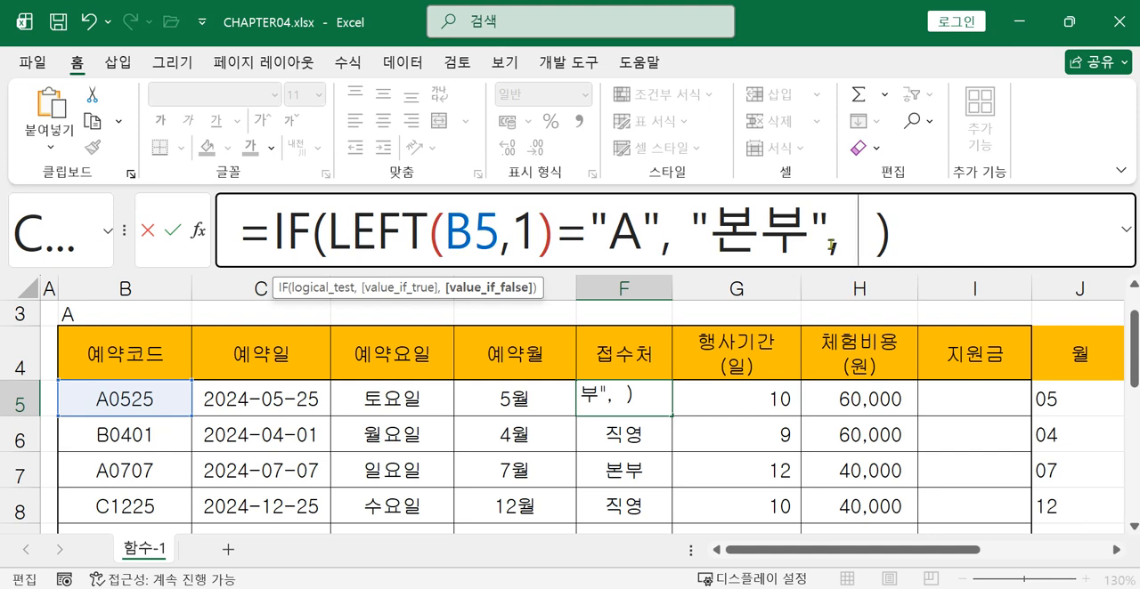
left_click_drag(688, 229, 830, 254)
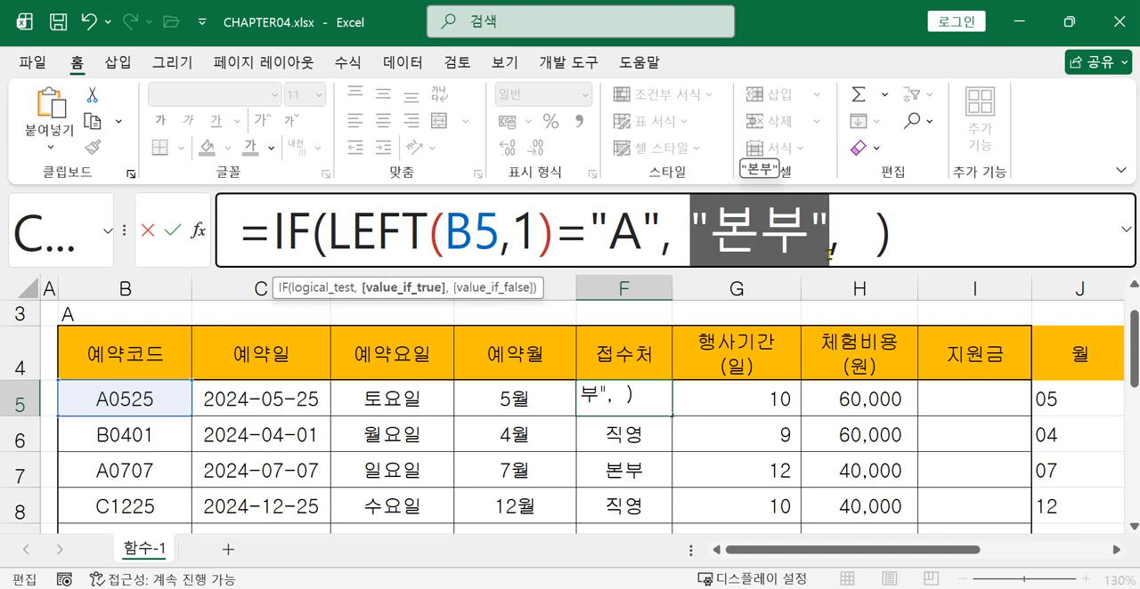
left_click(830, 254)
left_click(860, 252)
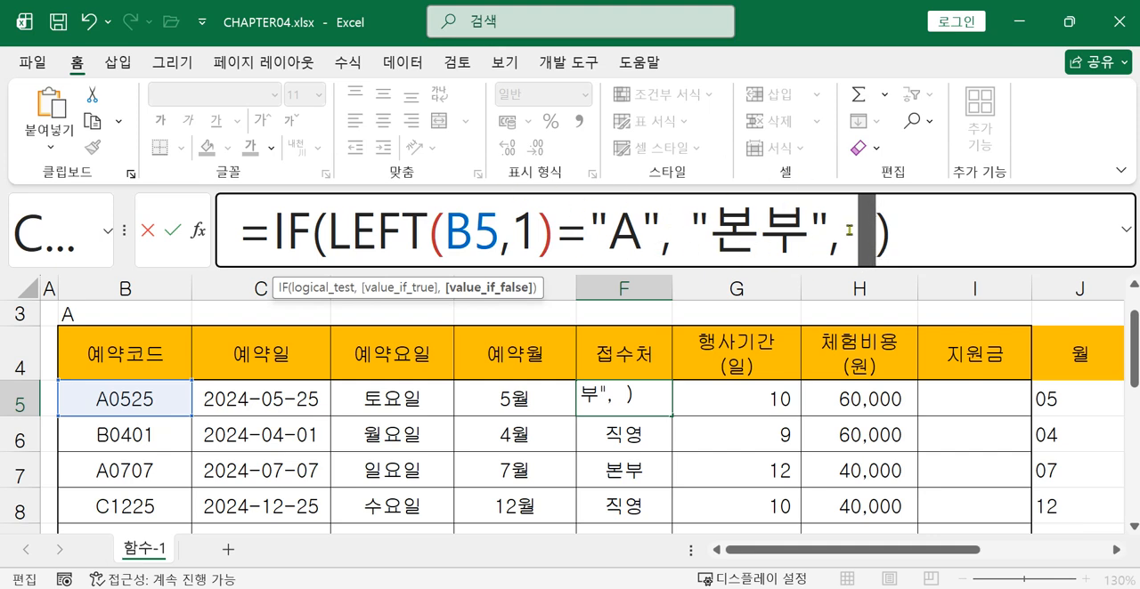
left_click_drag(848, 231, 870, 234)
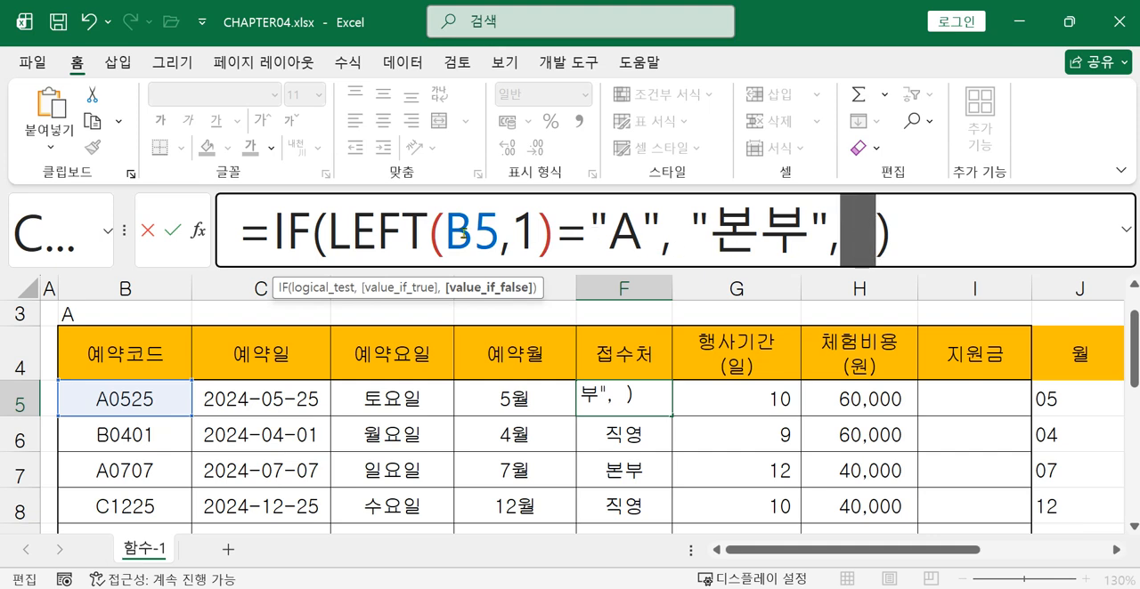
left_click(863, 256)
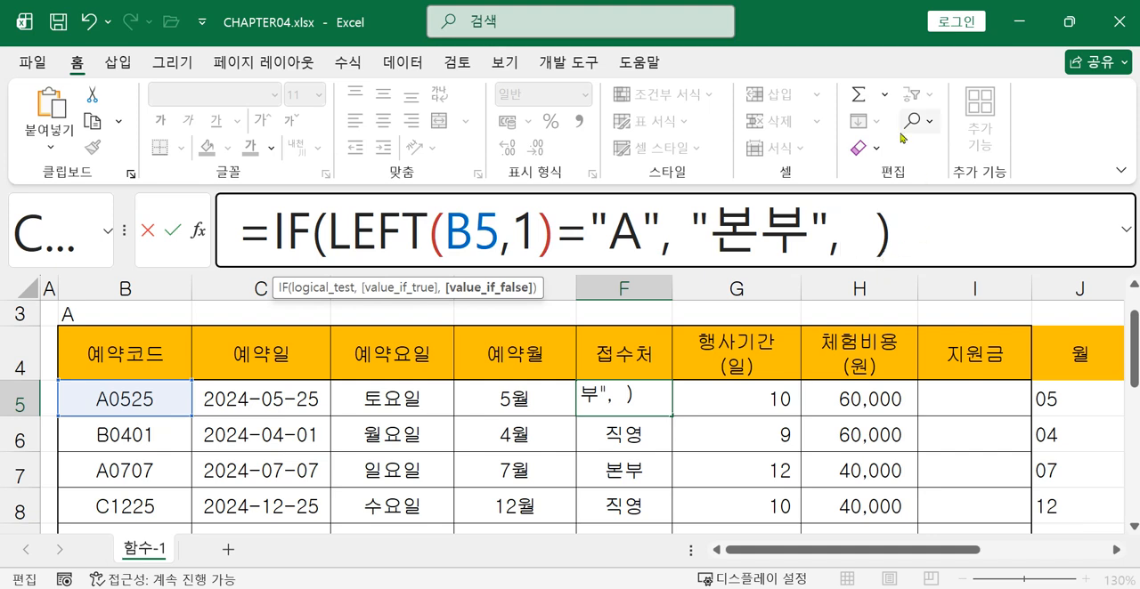
Nest a second IF as the value-if-false argument in cell F5, starting its test with LEFT on cell B5
type("ㅑ")
key("BackSpace")
type("if")
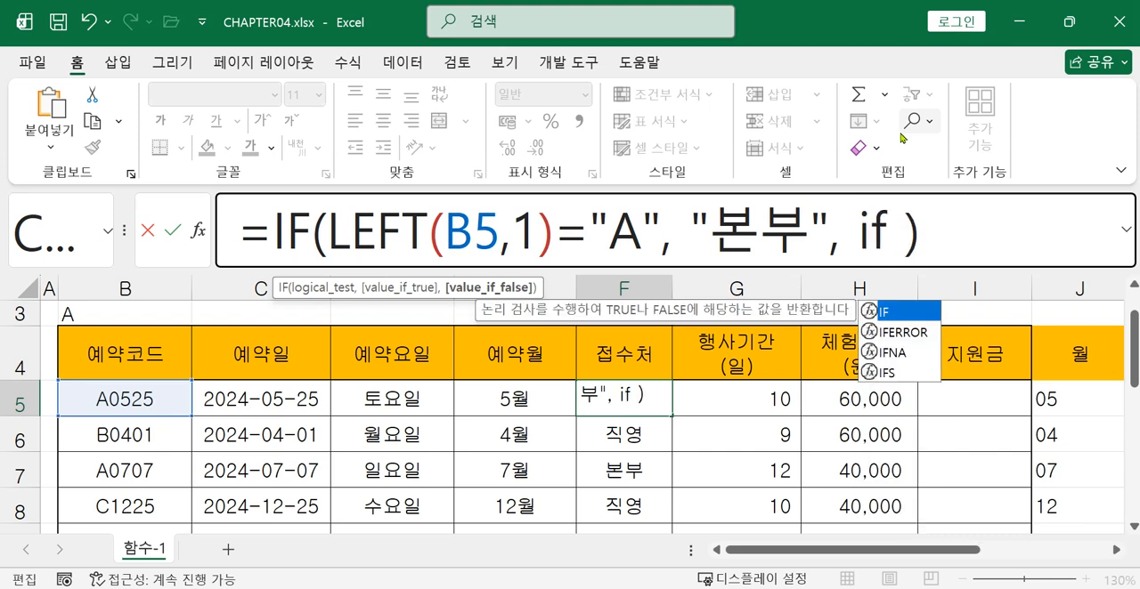
double_click(899, 313)
type("l")
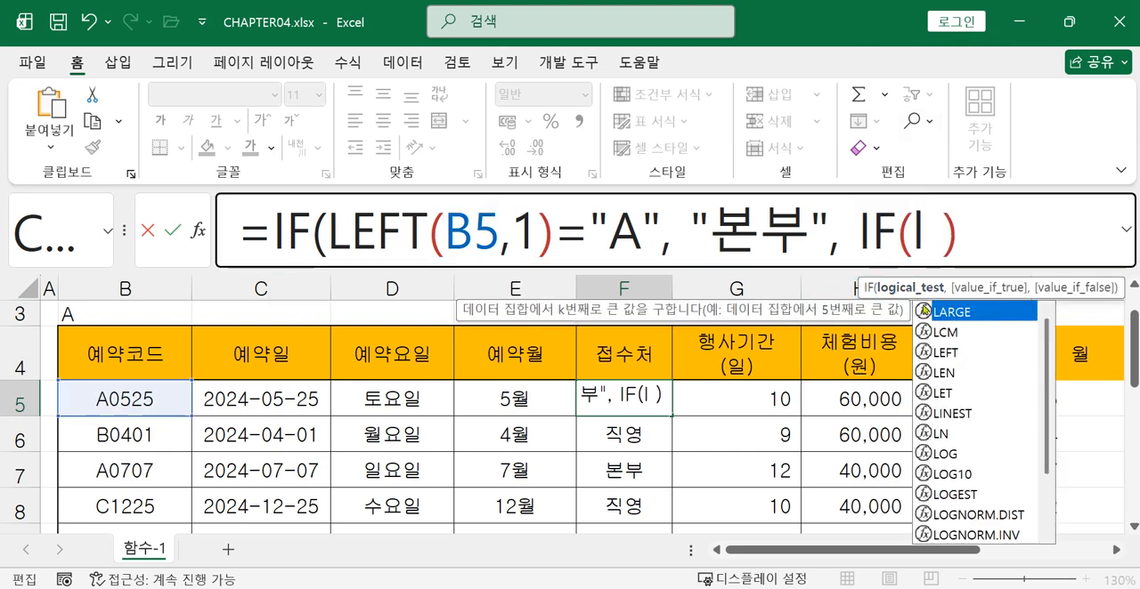
double_click(944, 353)
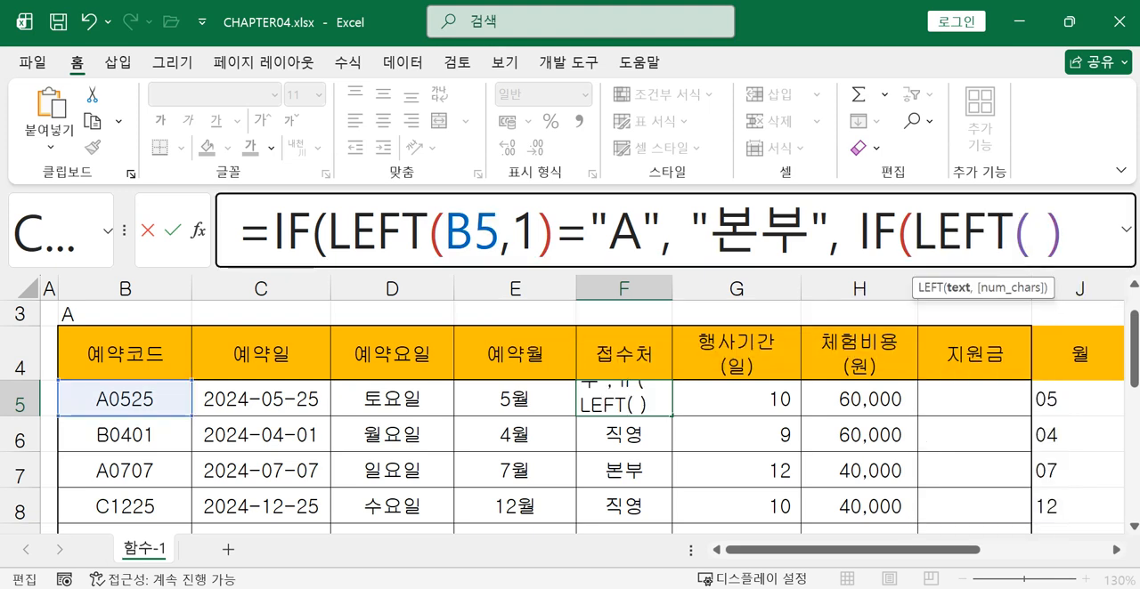
left_click(145, 399)
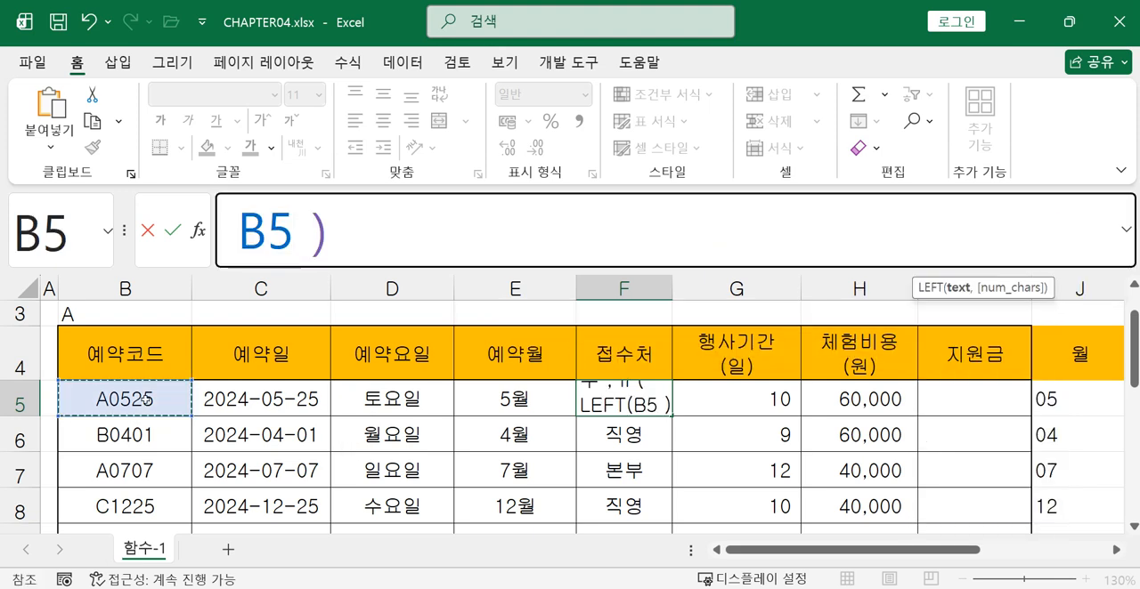
Enlarge the formula editing area and complete the nested IF's logical test in cell F5 as LEFT(B5,1)="B"
left_click_drag(881, 268, 881, 387)
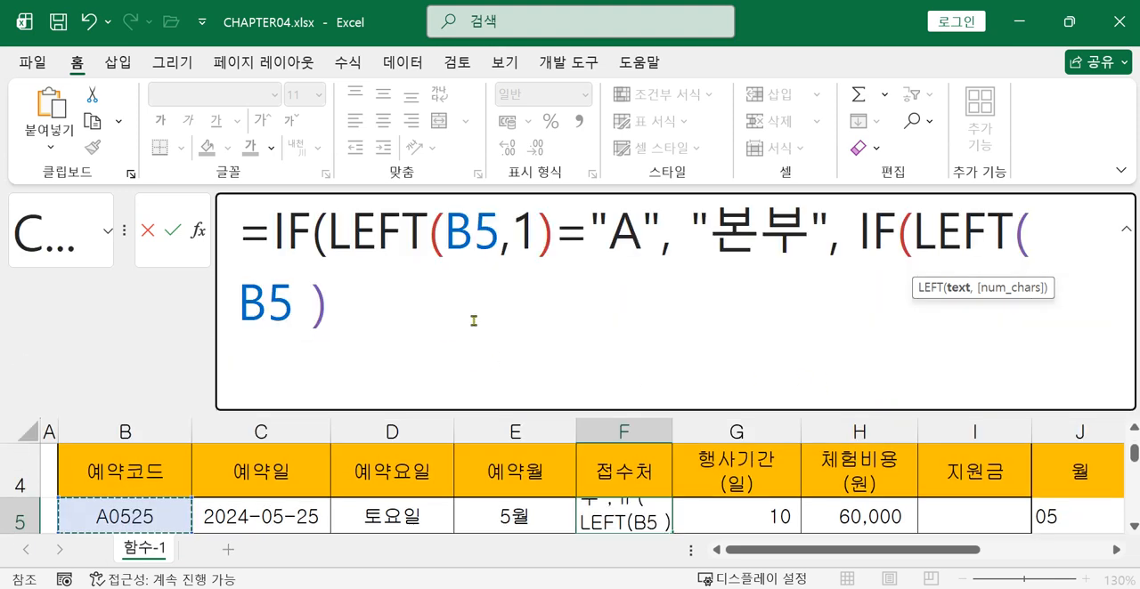
type(",1")
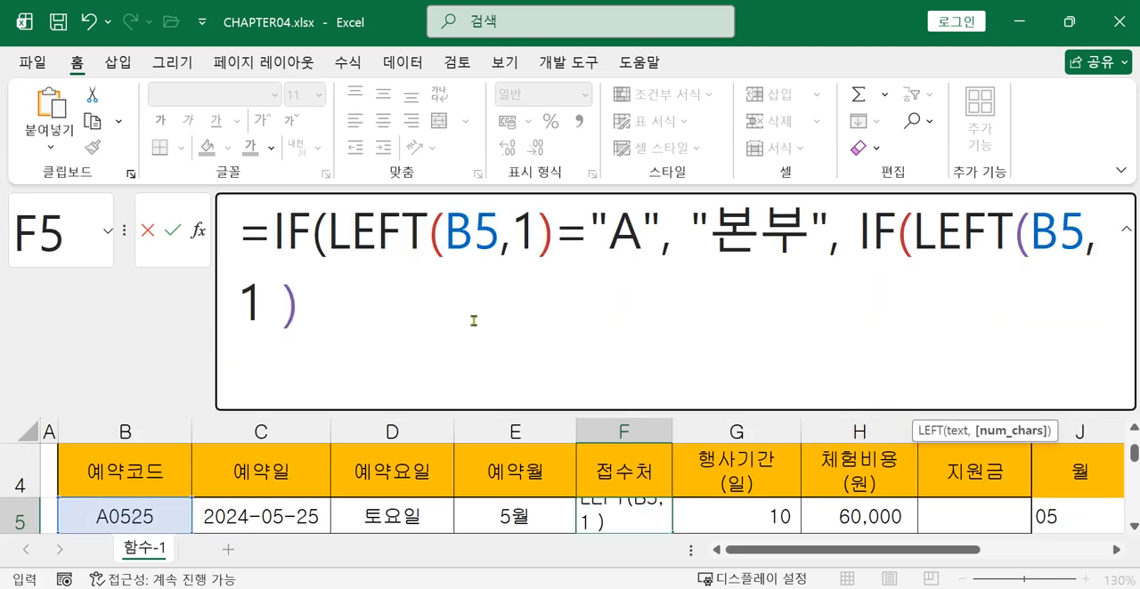
type(")=")
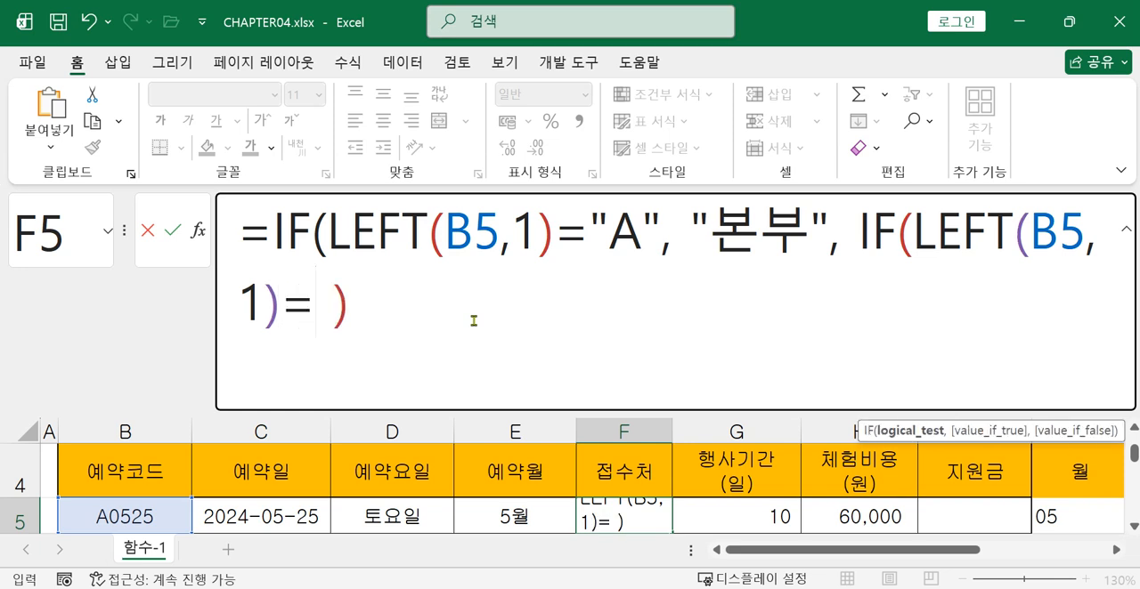
type("\"")
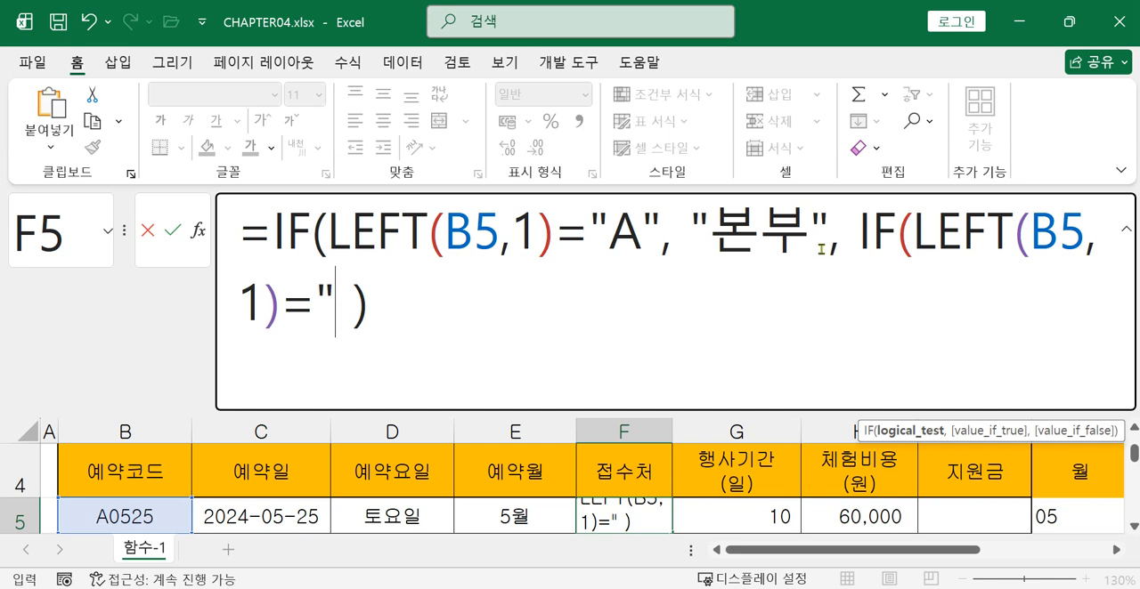
type("ㅠ")
key("BackSpace")
type("B")
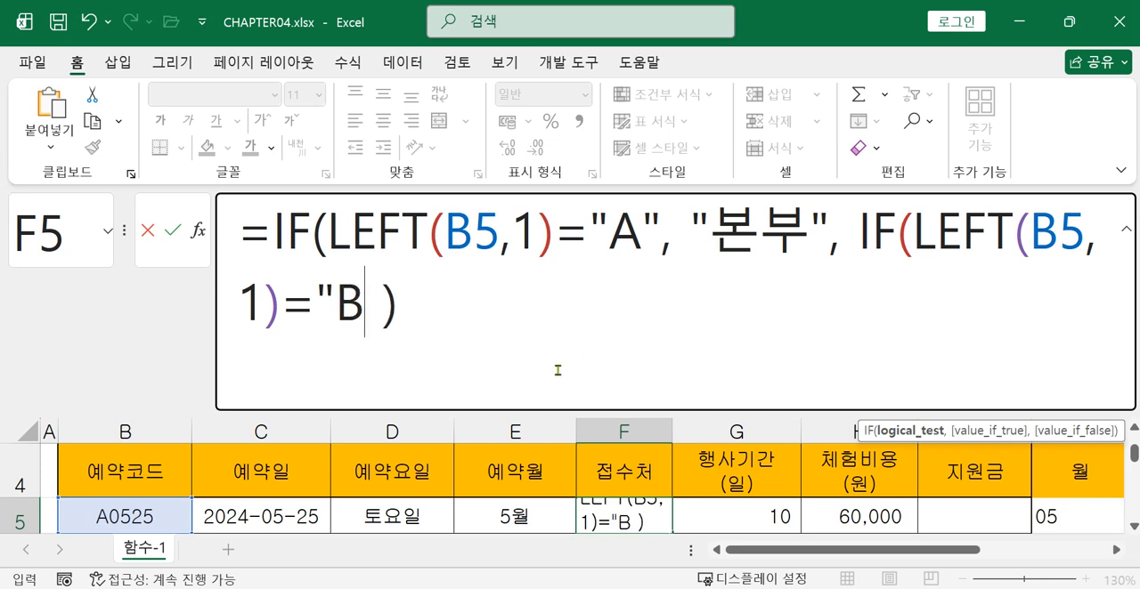
type("\",")
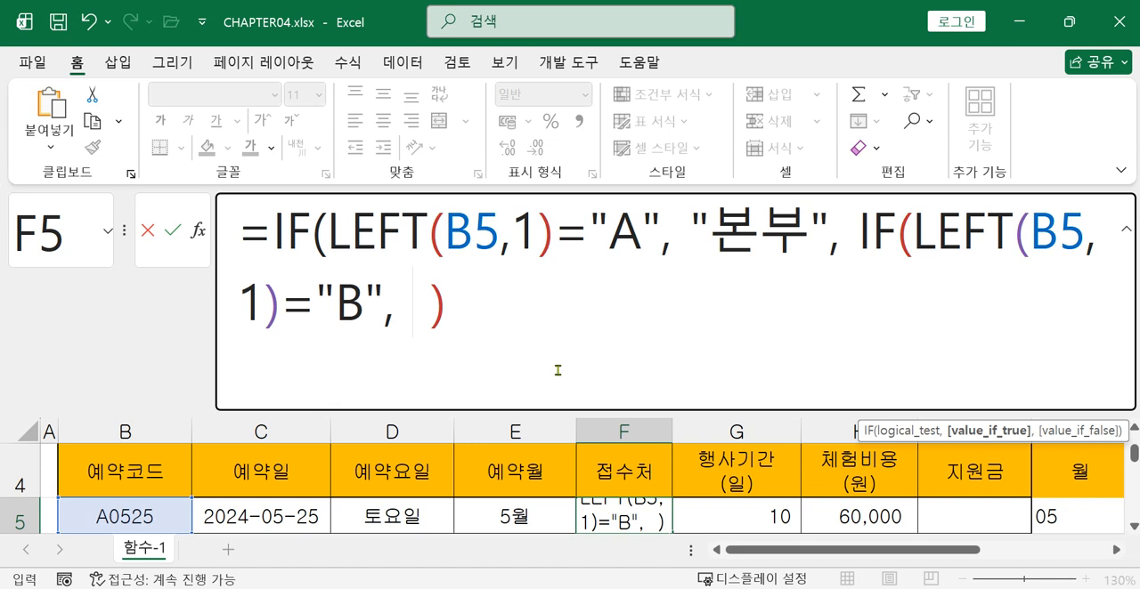
Enter "직영" as the value-if-true argument of the nested IF in cell F5
type("\"wl")
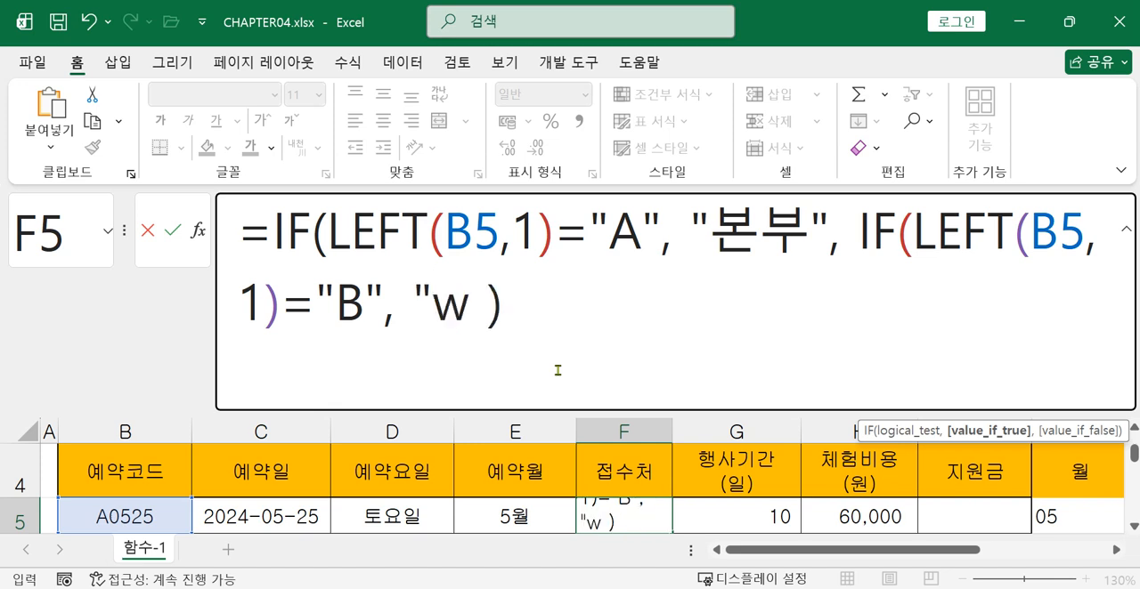
key("BackSpace")
key("BackSpace")
type("직여ㅑ")
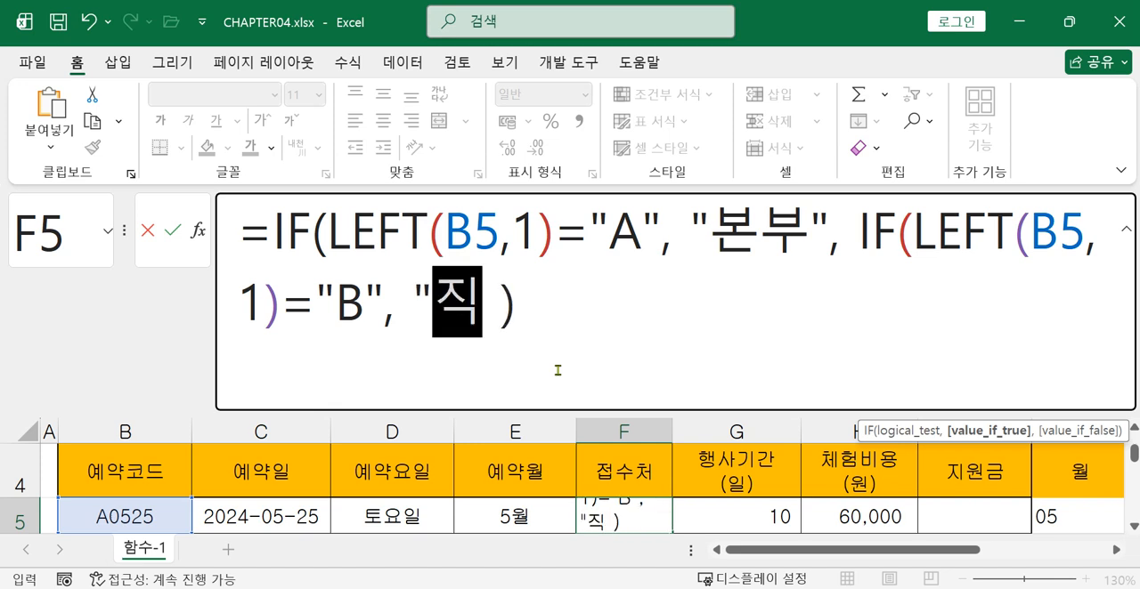
key("BackSpace")
key("BackSpace")
type("영\",")
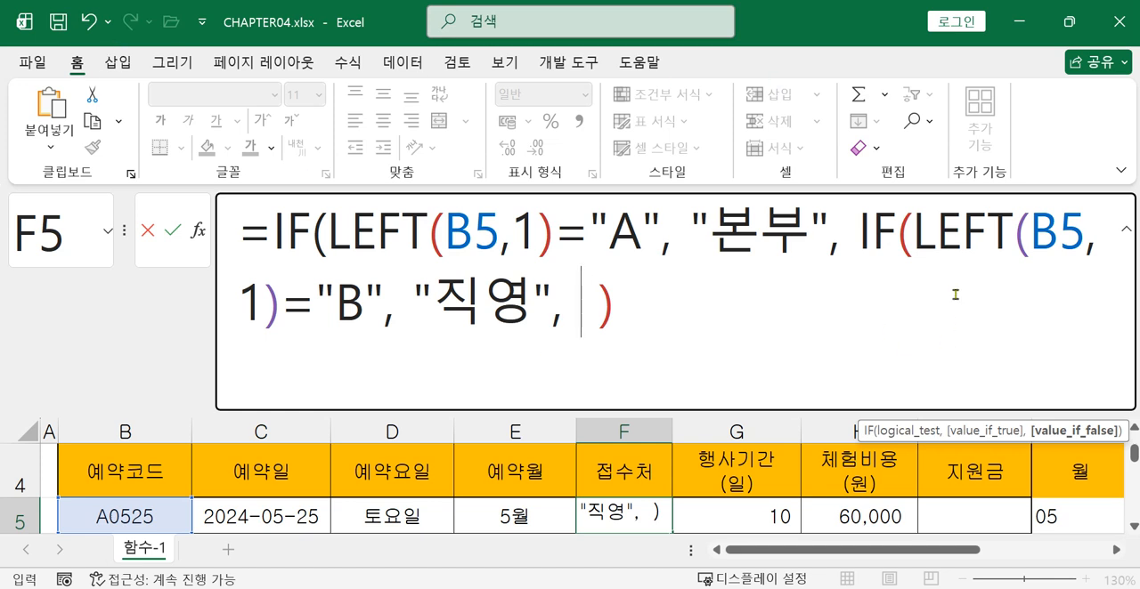
Add "대리점" as the nested IF's value-if-false argument in cell F5, close its parenthesis and check both IF functions
left_click_drag(915, 233, 377, 292)
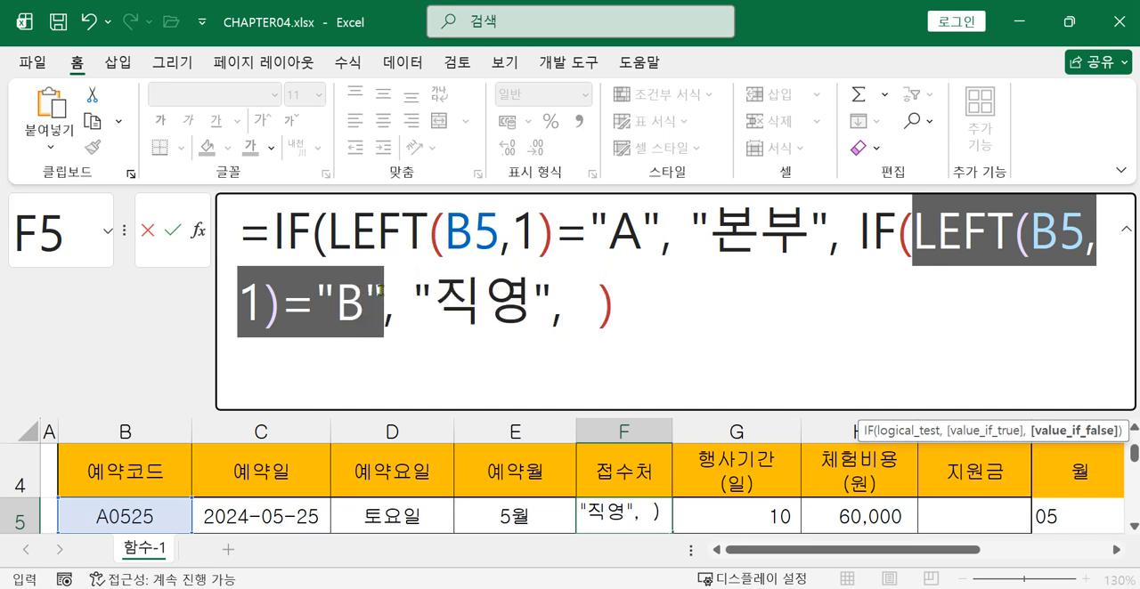
left_click(574, 307)
type("\"대리점\"")
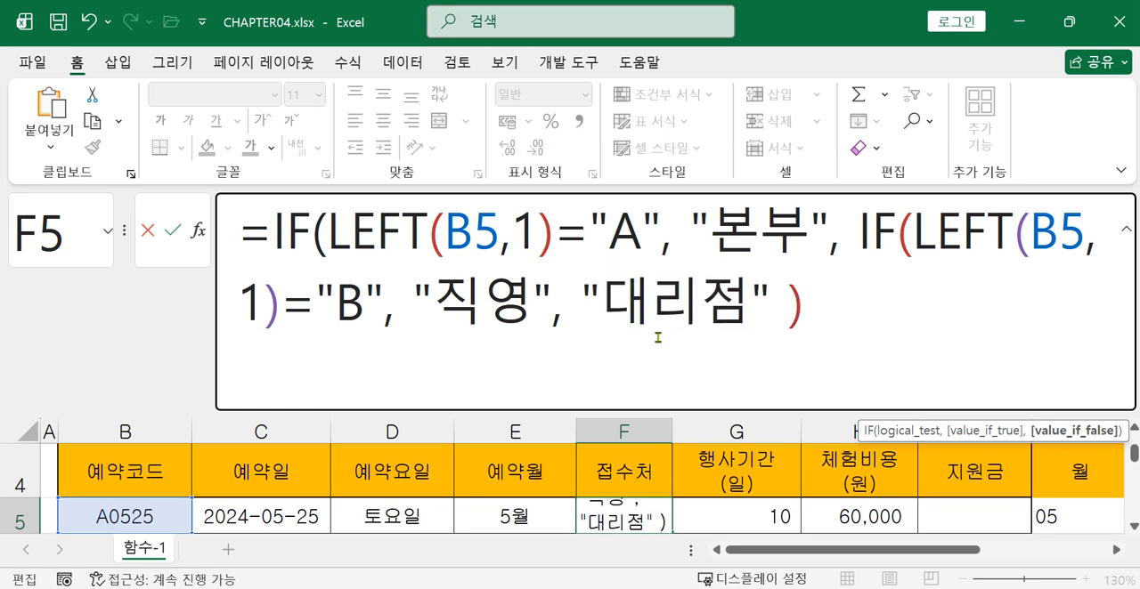
type(" )")
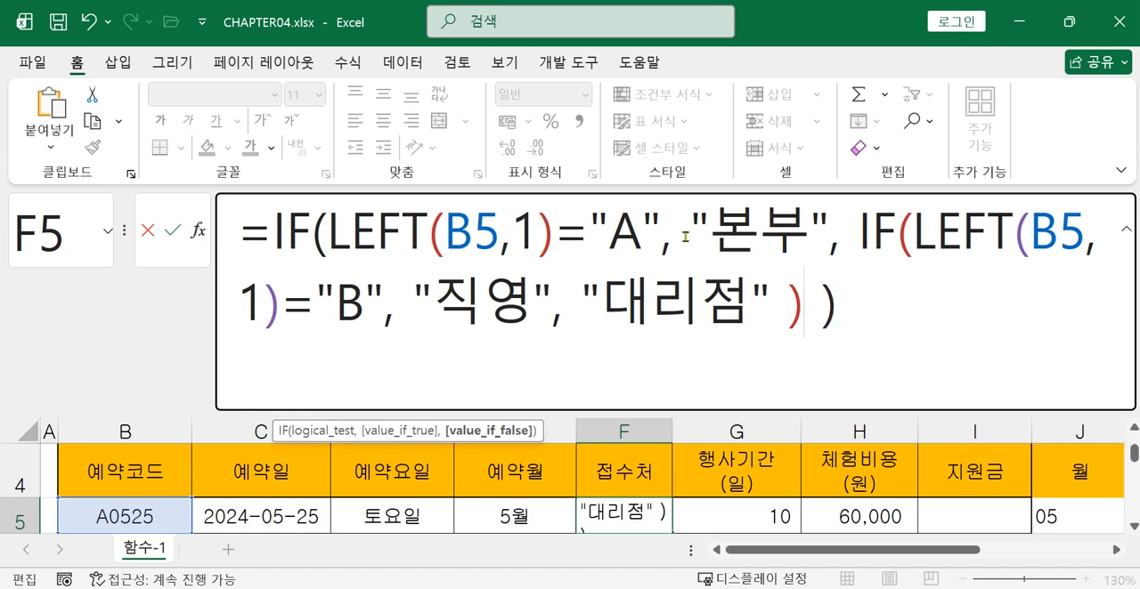
double_click(276, 231)
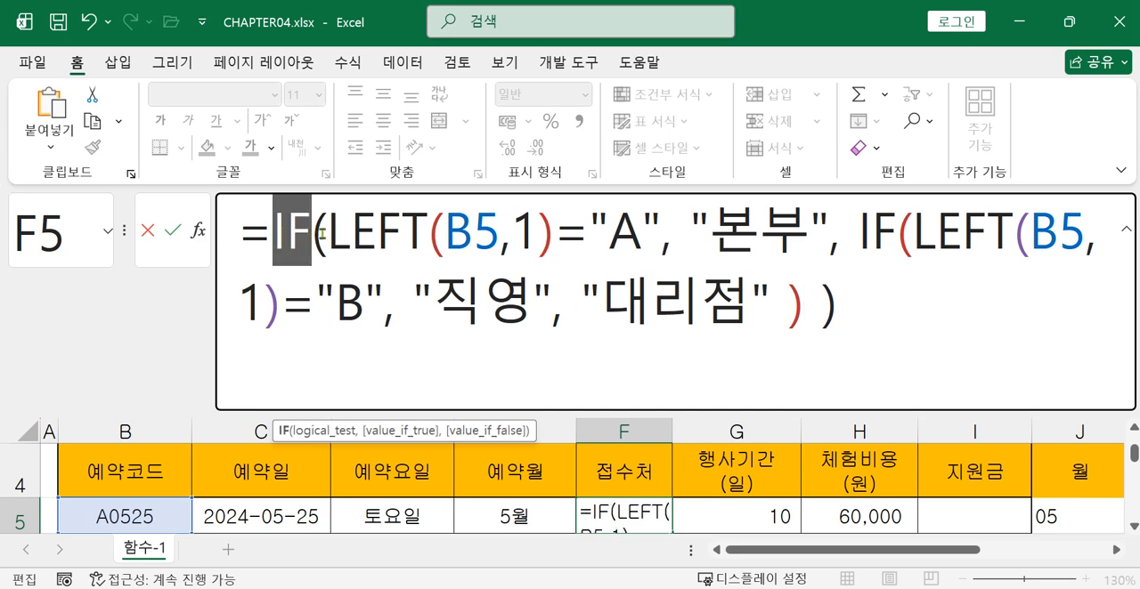
double_click(872, 233)
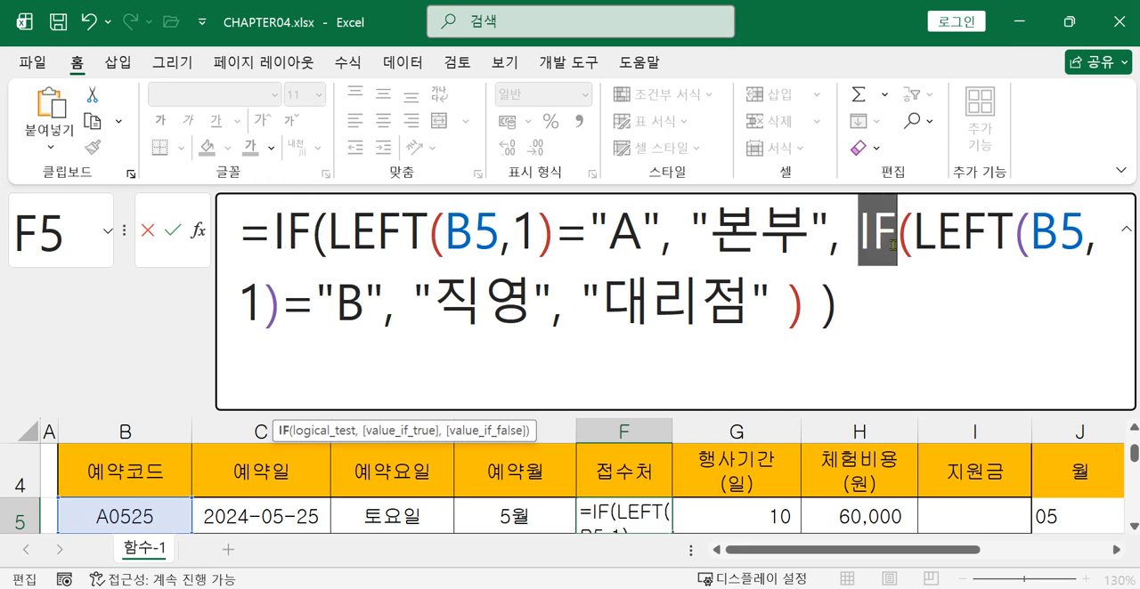
Check the two closing parentheses of the nested IF formula in cell F5 and commit it
left_click(788, 313)
left_click_drag(788, 314, 883, 315)
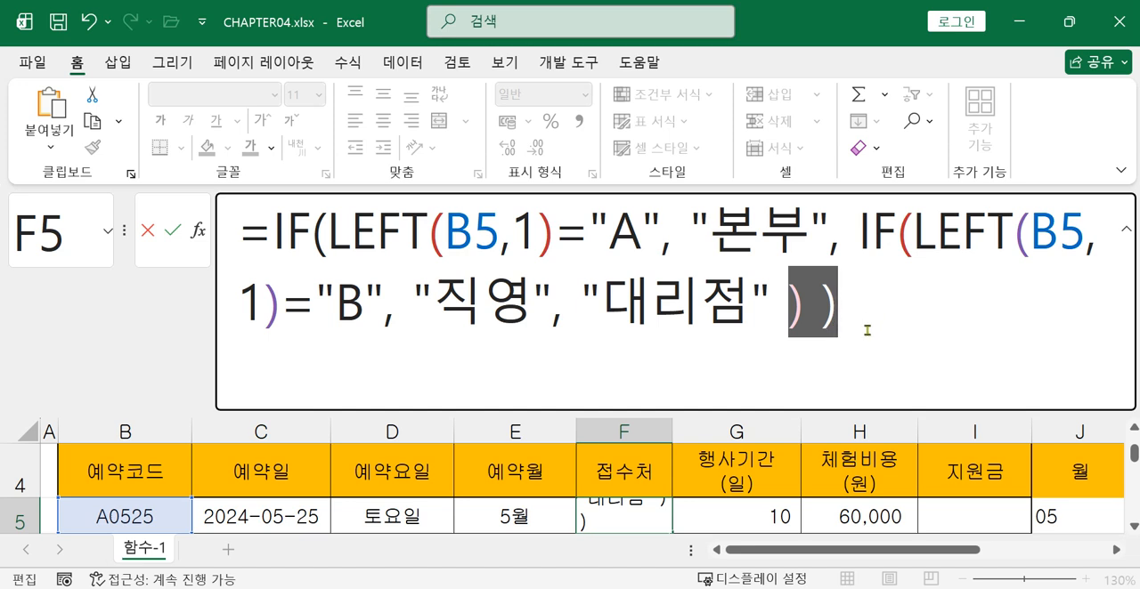
left_click(875, 317)
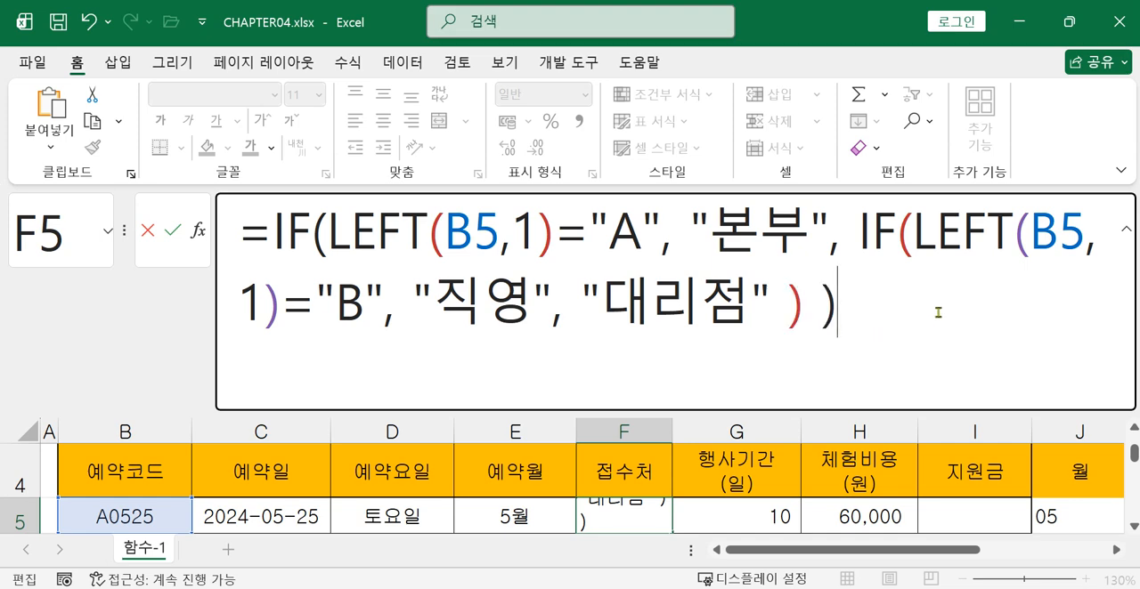
key("Return")
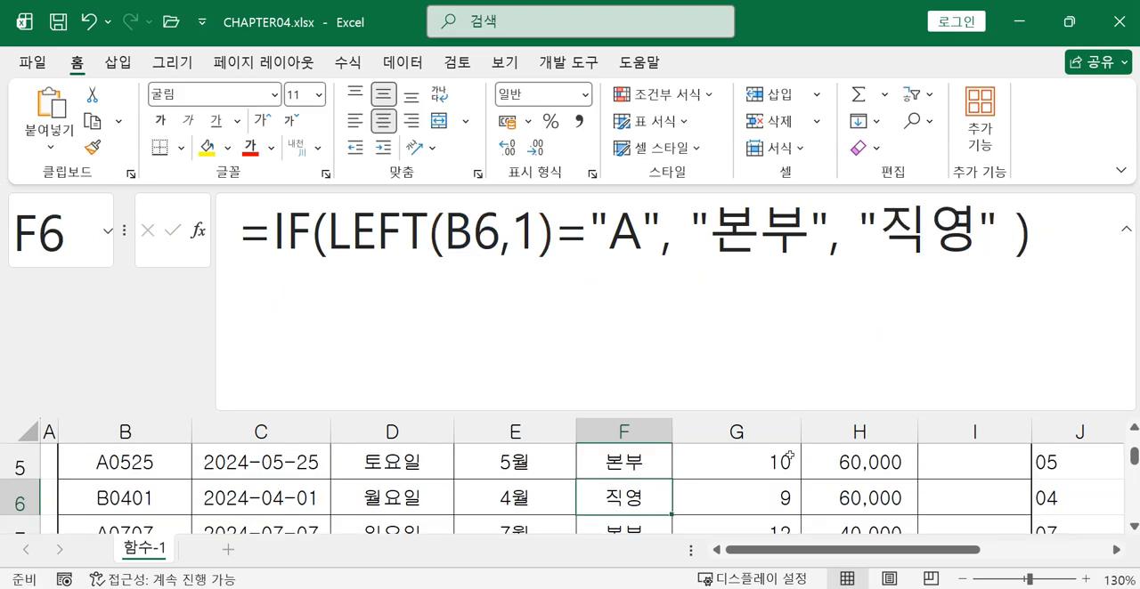
Reduce the formula editing area and replace the "직영" argument in cell F6 with a nested IF function
scroll(674, 488, "up", 1)
scroll(682, 486, "down", 1)
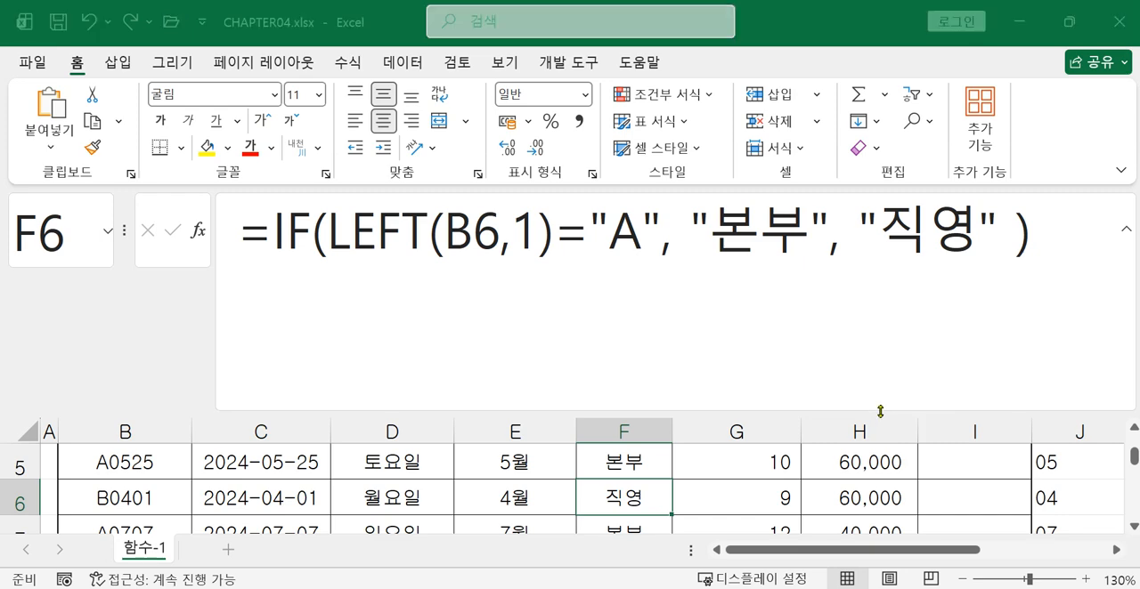
left_click_drag(882, 416, 881, 344)
left_click_drag(859, 226, 975, 236)
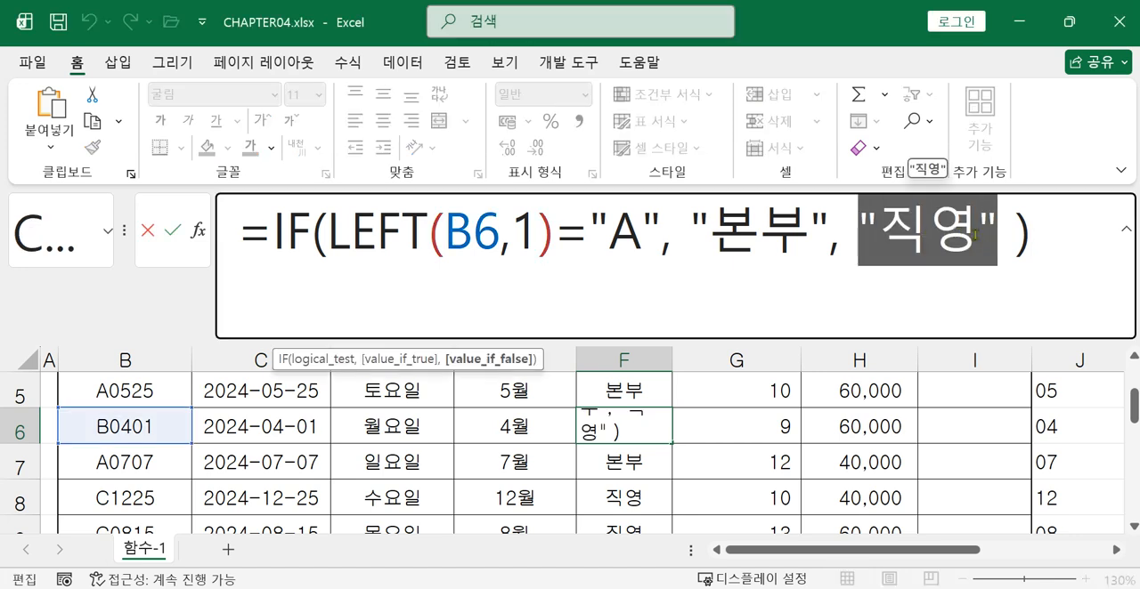
key("Delete")
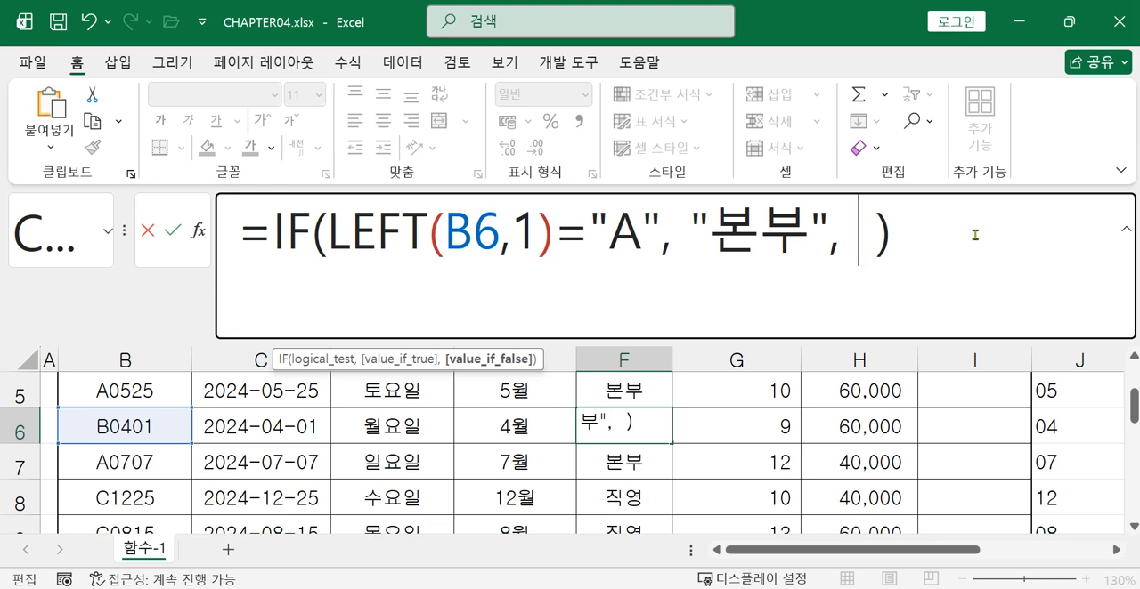
type("ㅑ")
key("BackSpace")
type("if")
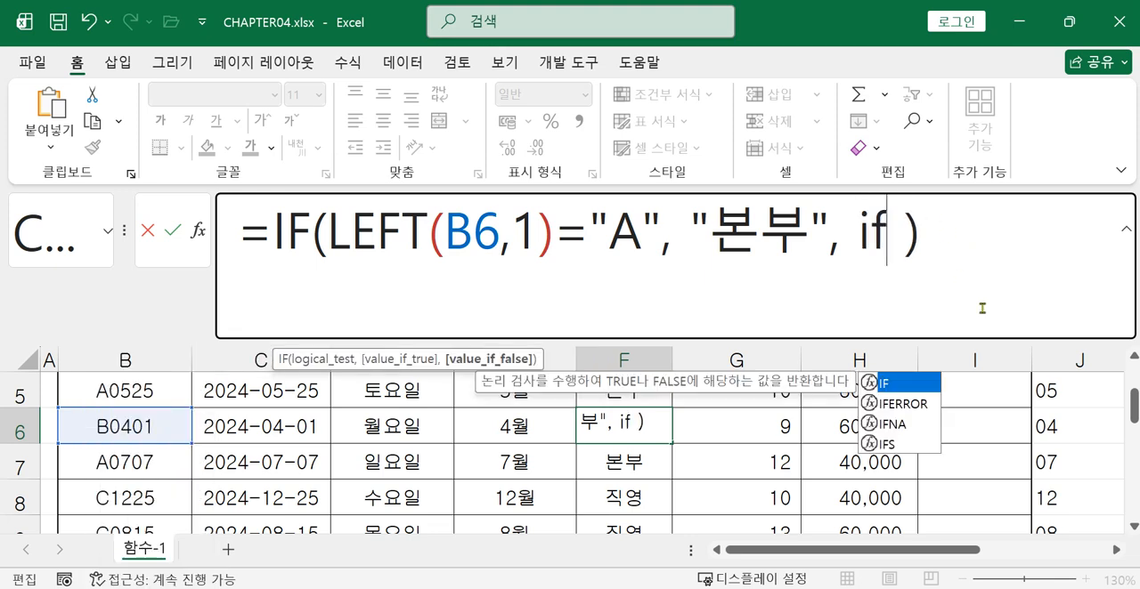
key("Tab")
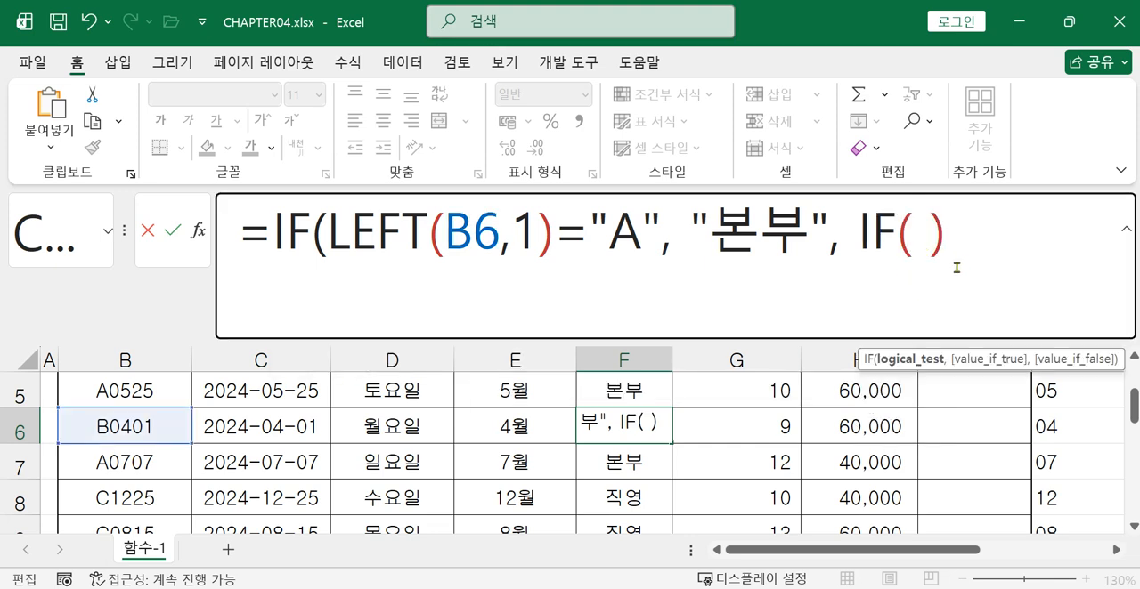
Set the nested IF's logical test in cell F6 to LEFT(B6,1)="B"
type("l")
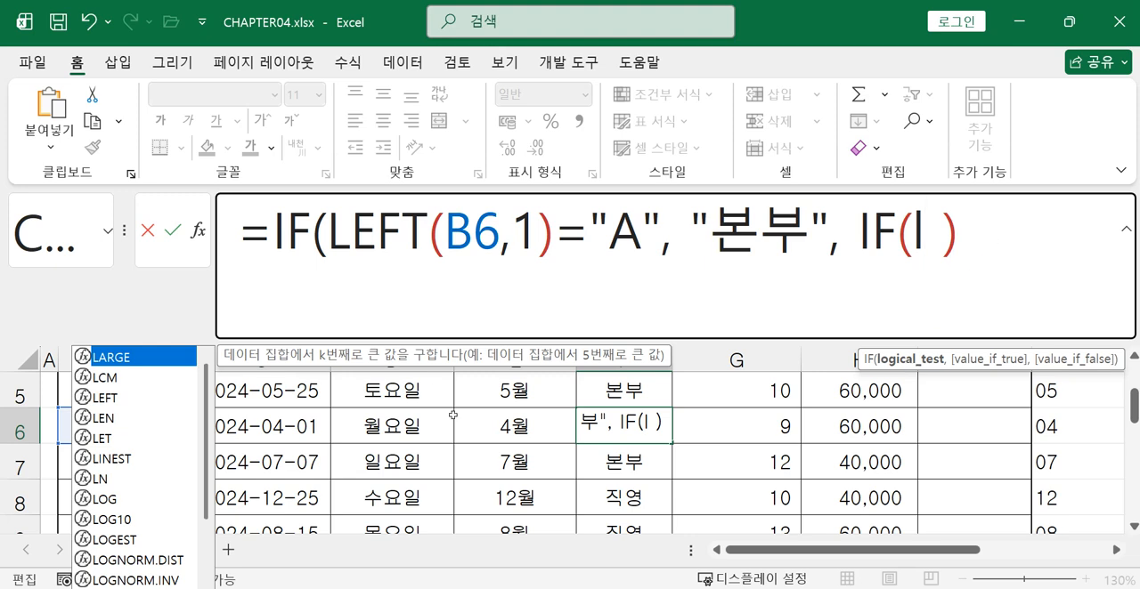
left_click(126, 399)
double_click(125, 398)
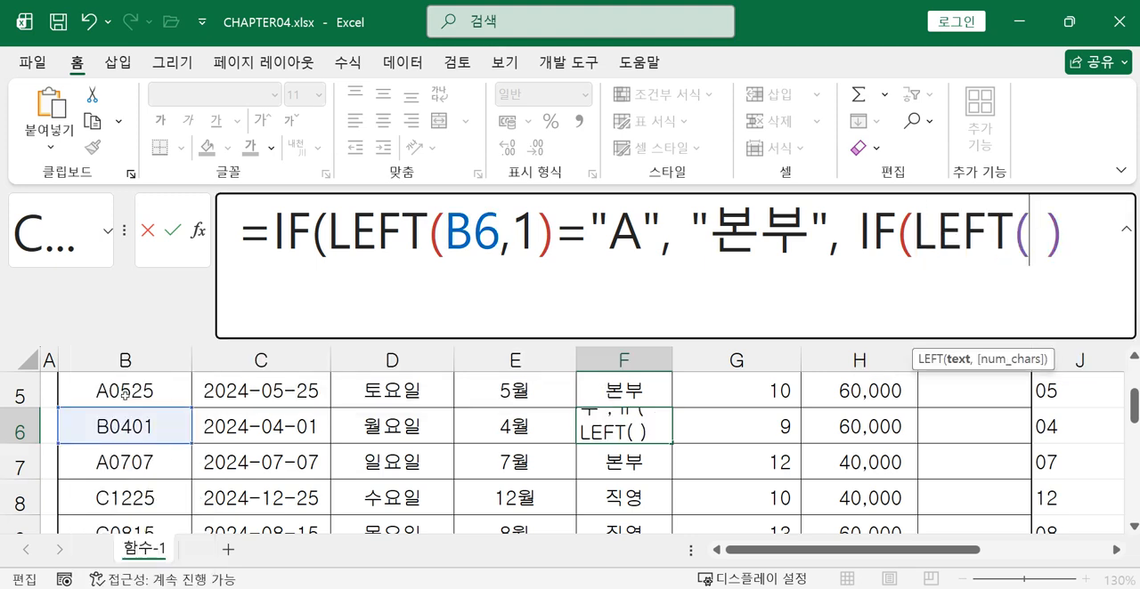
left_click(102, 428)
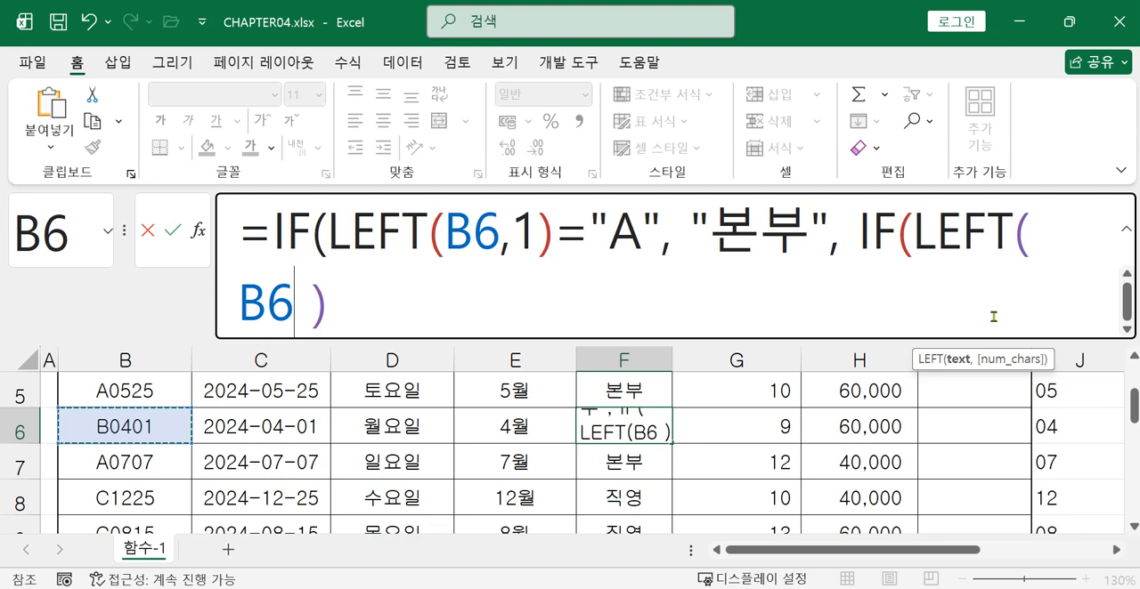
type(",1)")
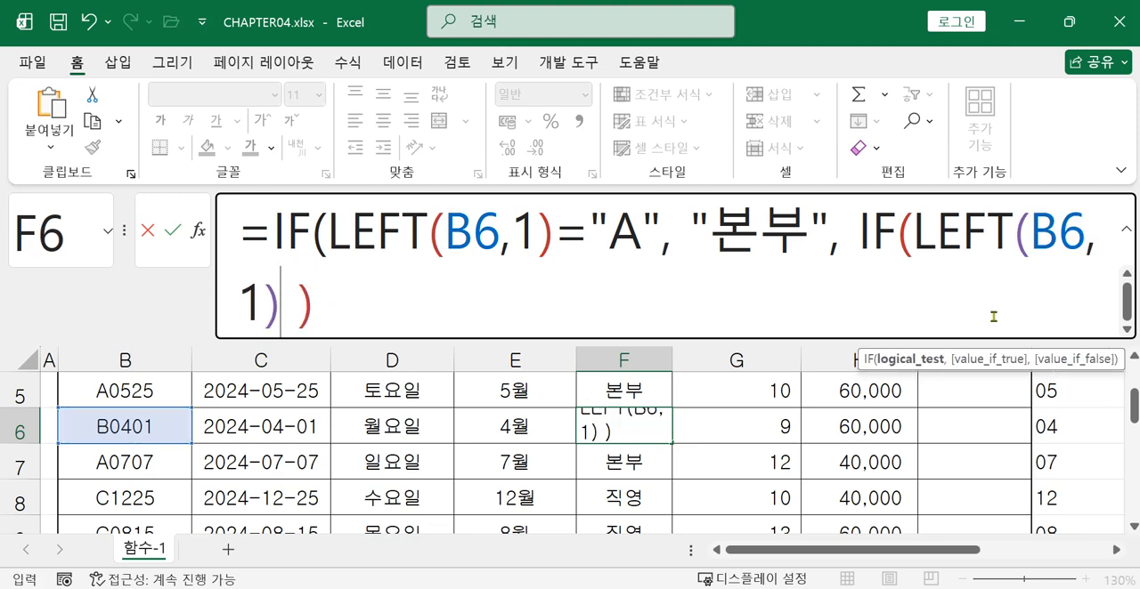
type("=")
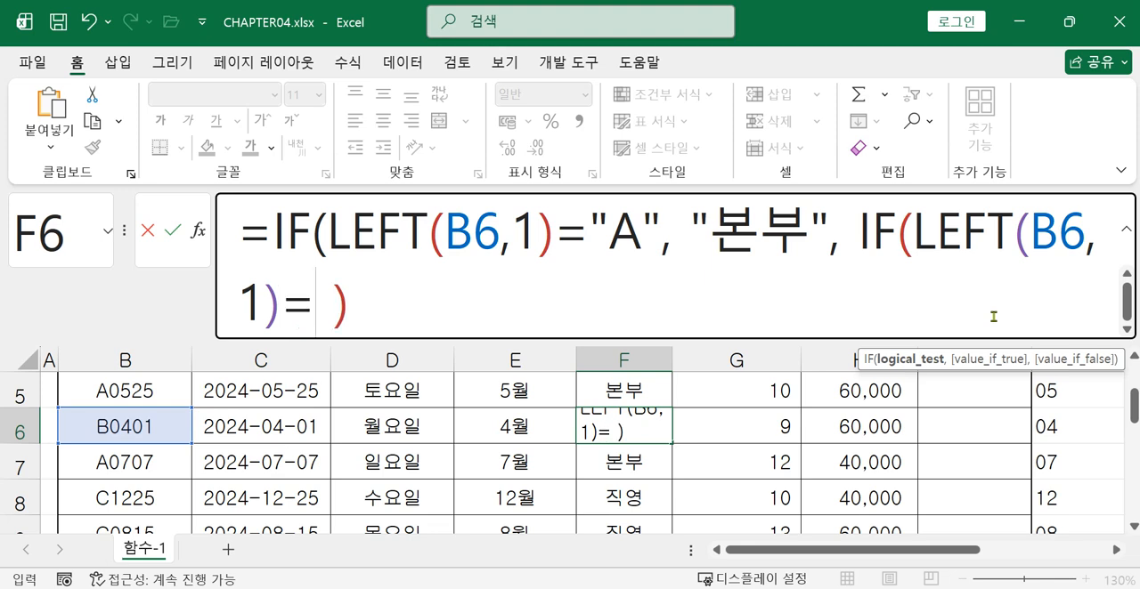
type("\"B\"")
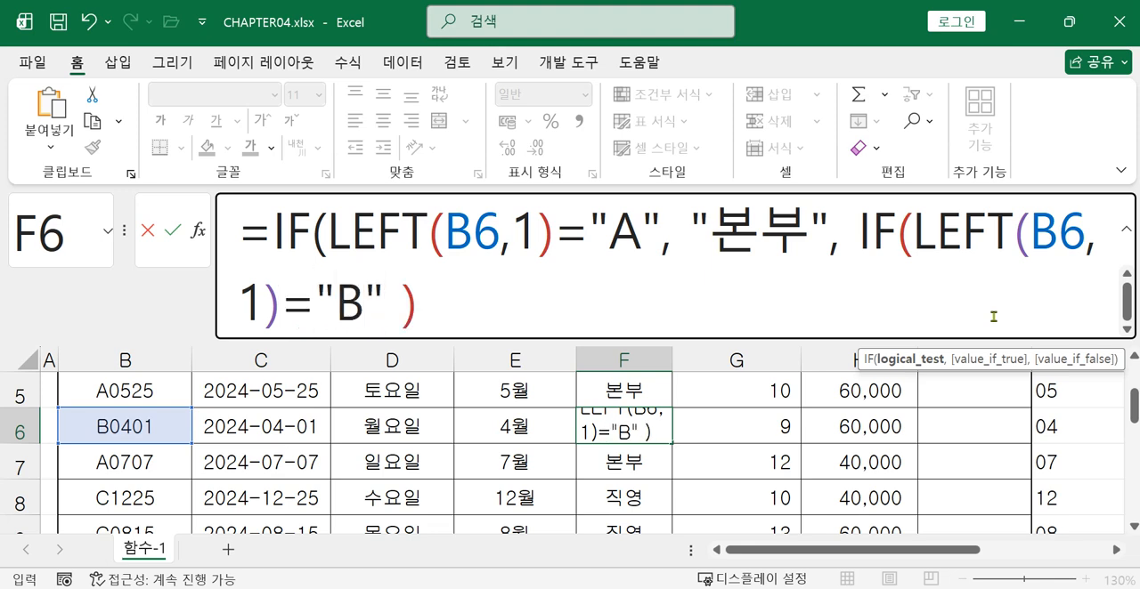
type(", \"")
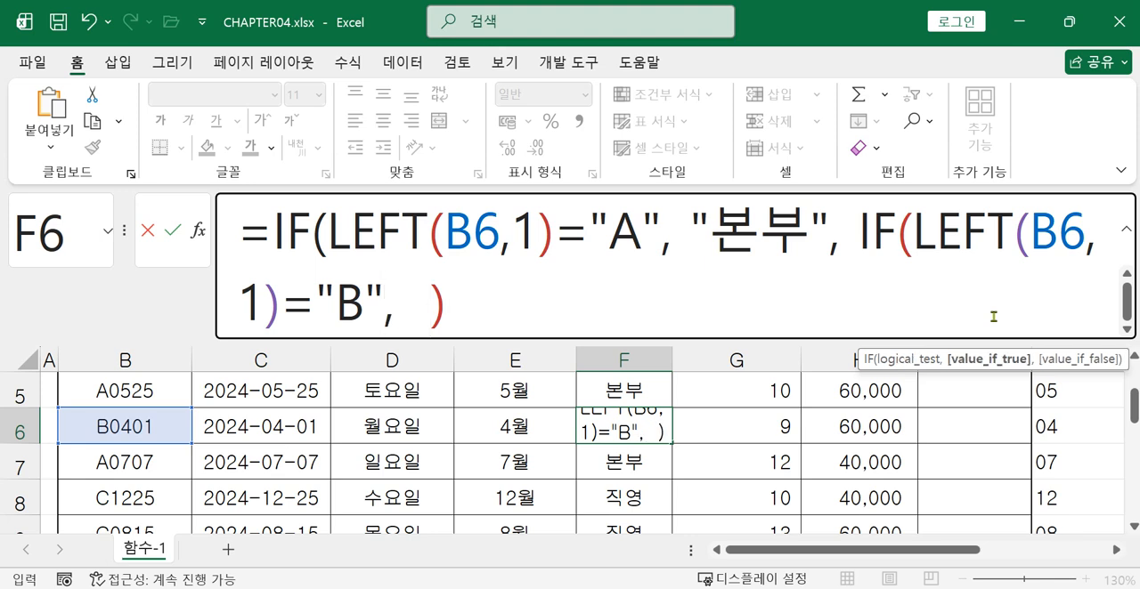
type("wl")
Enter "직영" as the value-if-true argument of the nested IF in cell F6
key("BackSpace")
key("BackSpace")
key("Hangul")
type("지ㄱ영\", ")
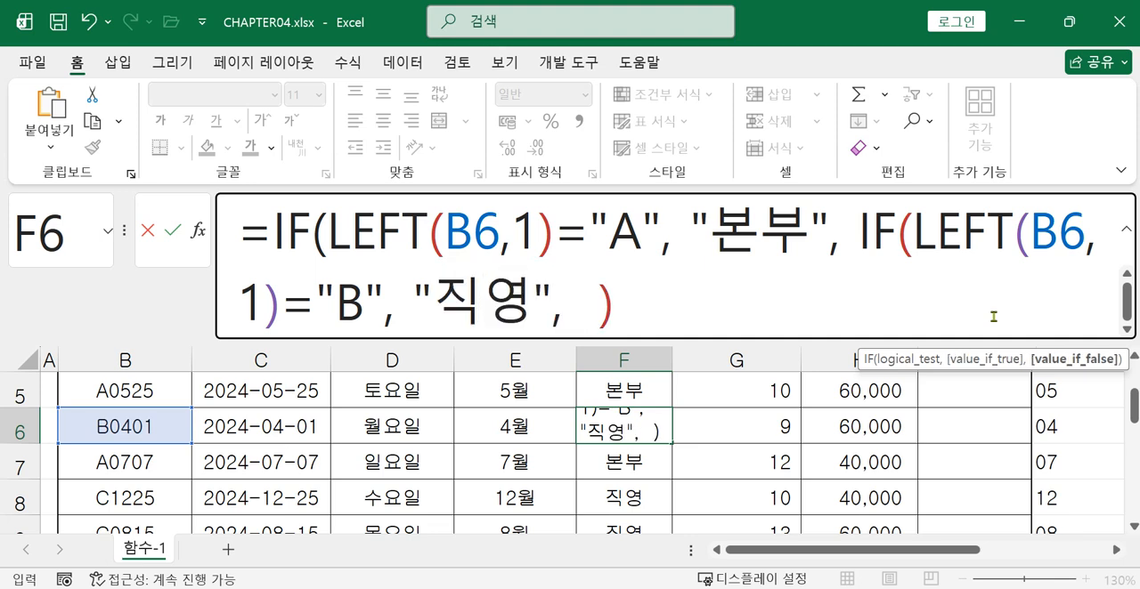
type("\"")
Add "대리점" as the nested IF's value-if-false argument in cell F6, close its parenthesis and commit the formula
type("대리점\" ")
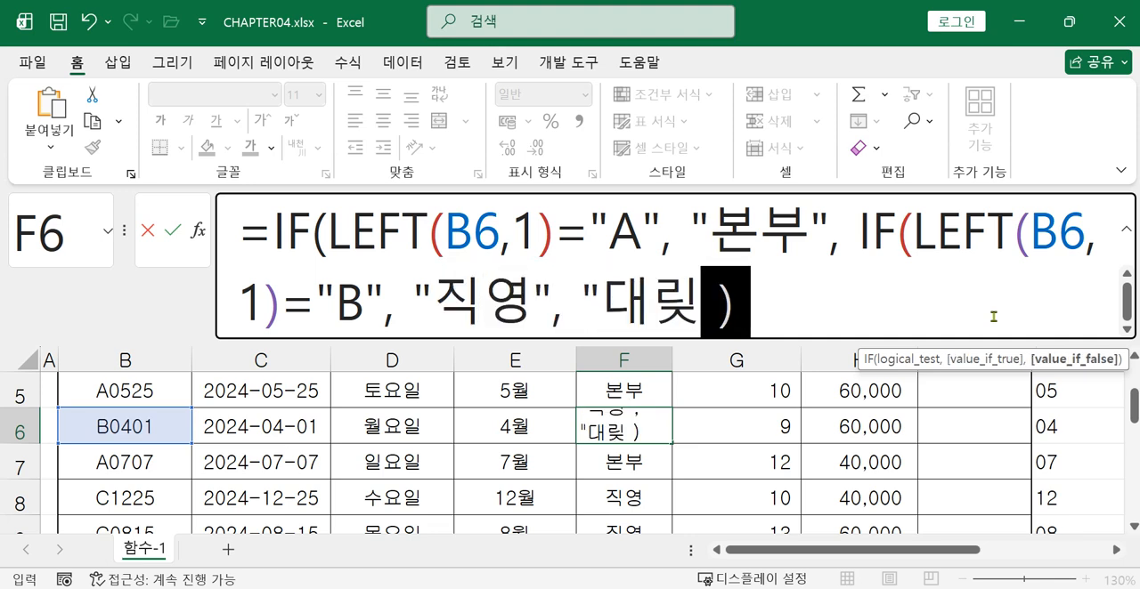
type(")")
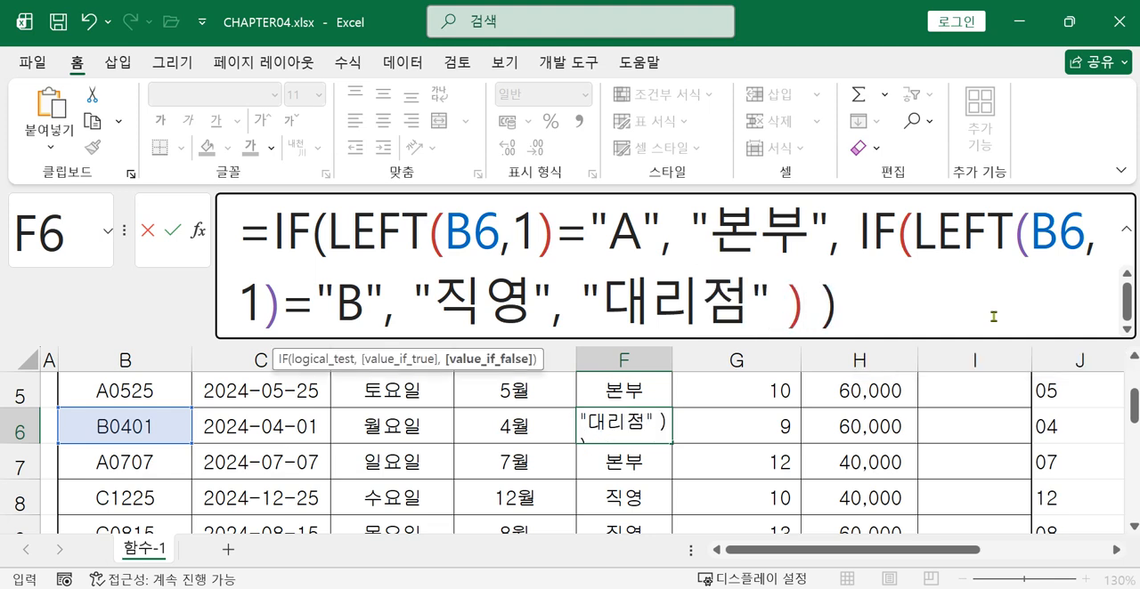
key("Return")
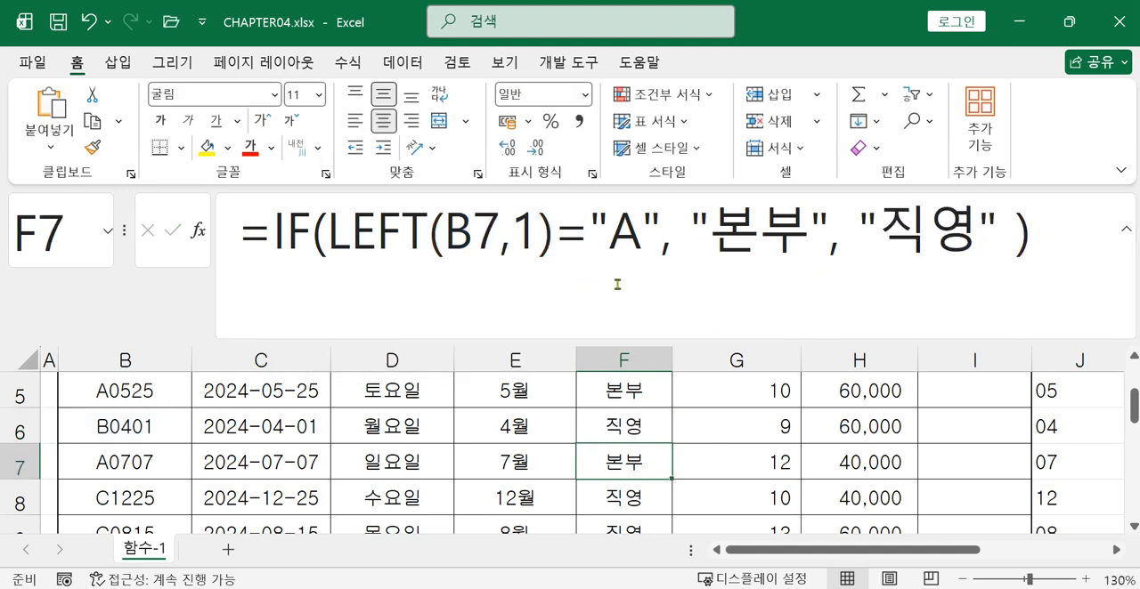
Fill the nested IF formula from cell F6 down through F12, then select cell F5 to review its formula
left_click(622, 430)
left_click_drag(673, 445, 656, 485)
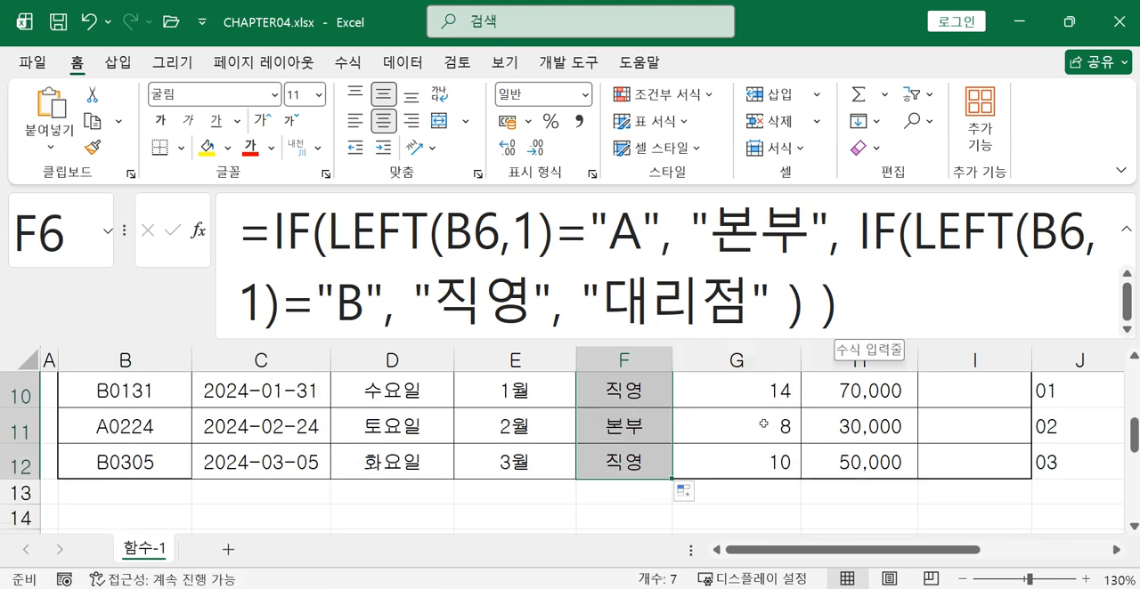
scroll(535, 410, "up", 2)
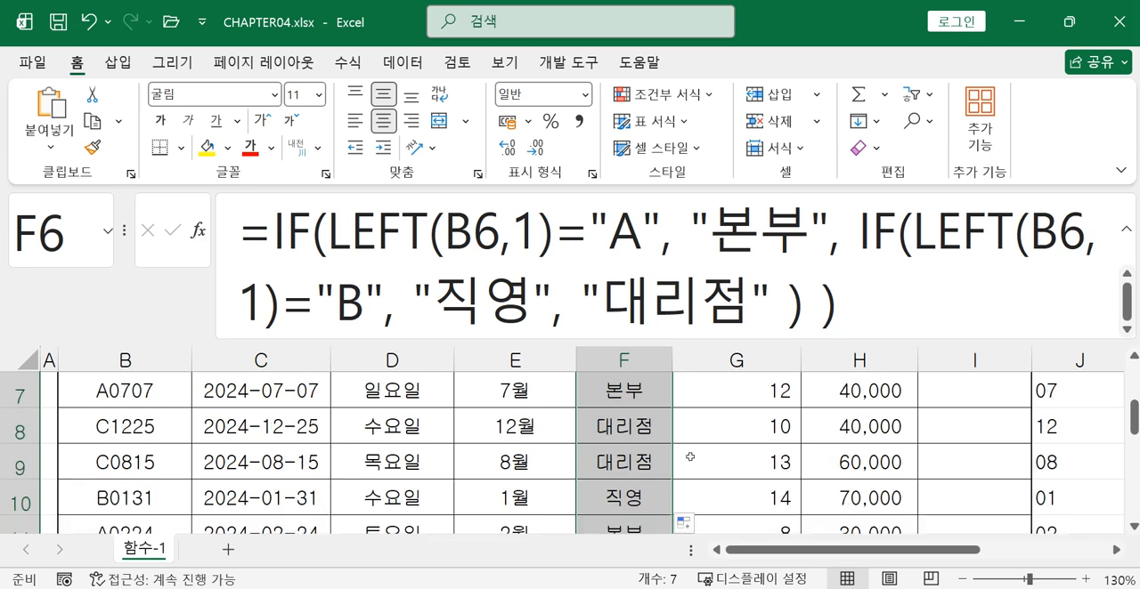
left_click(639, 454)
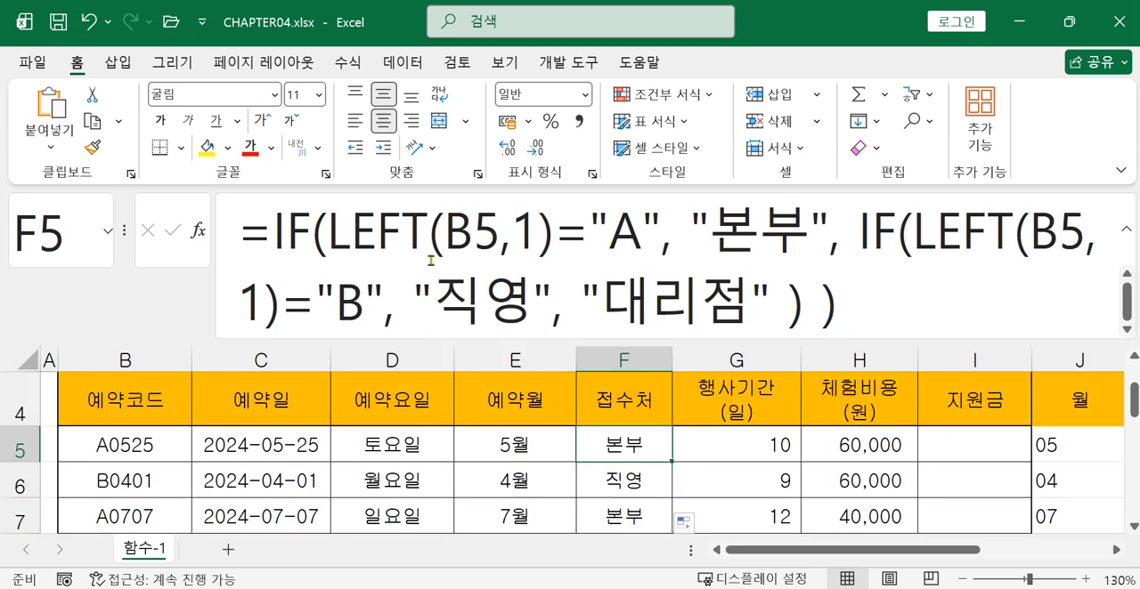